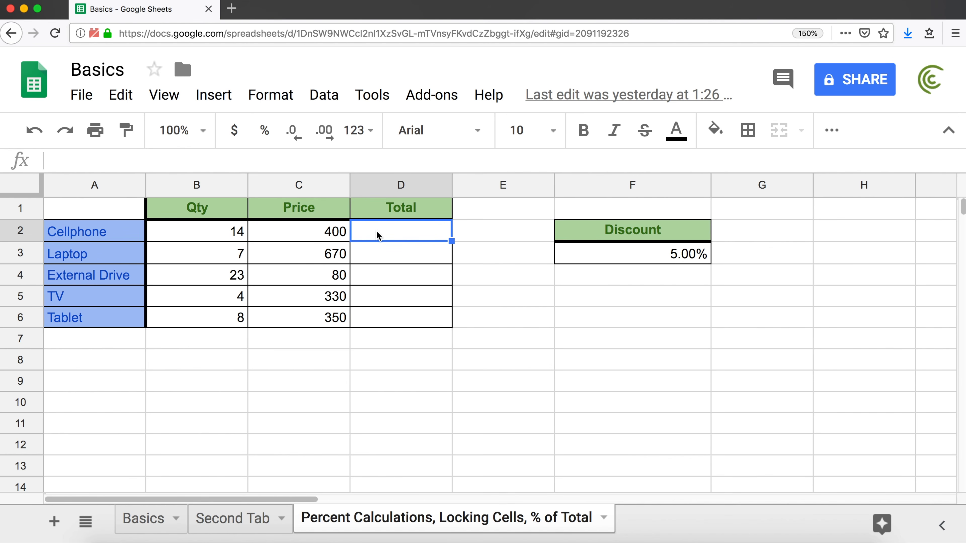
Step: Enter the formula =B2*C2 in D2 to calculate the Cellphone total from quantity and price
click(222, 238)
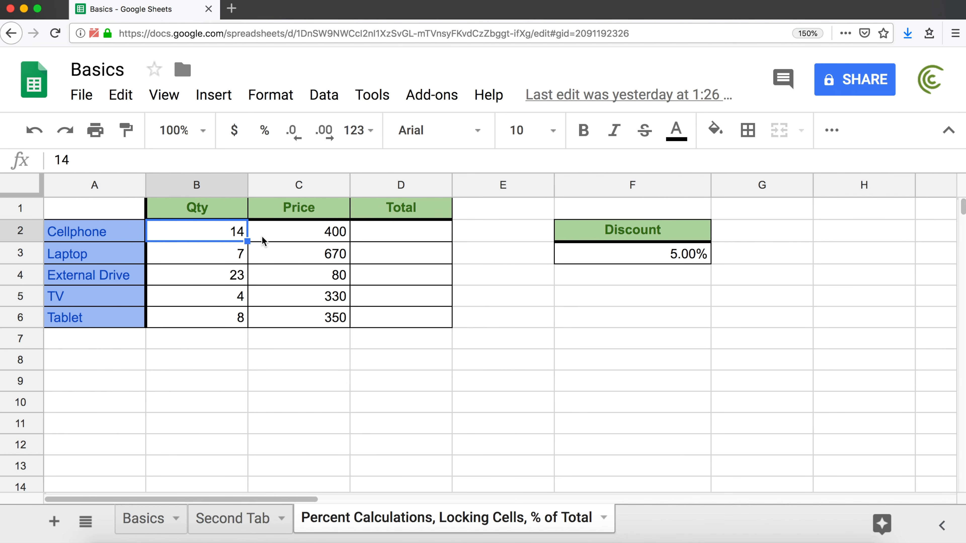
click(306, 237)
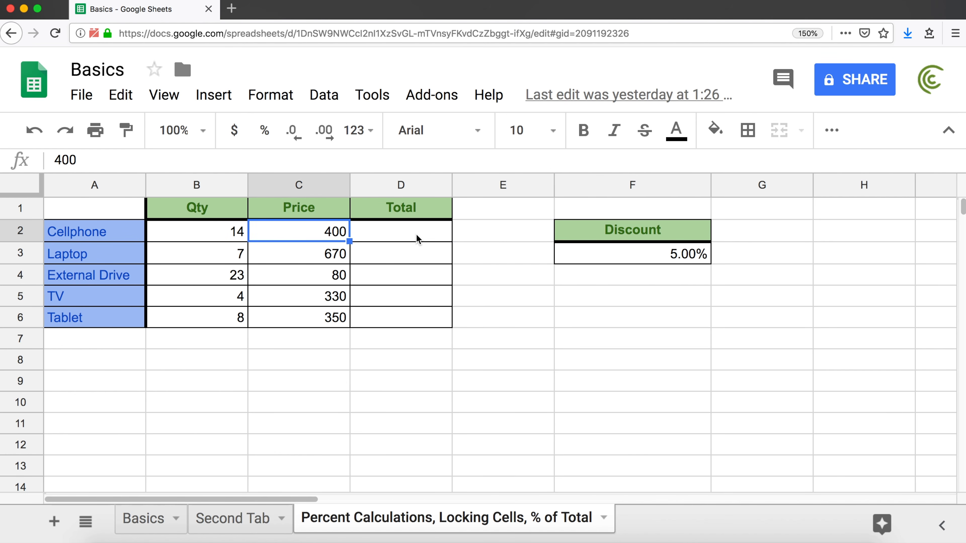
click(401, 238)
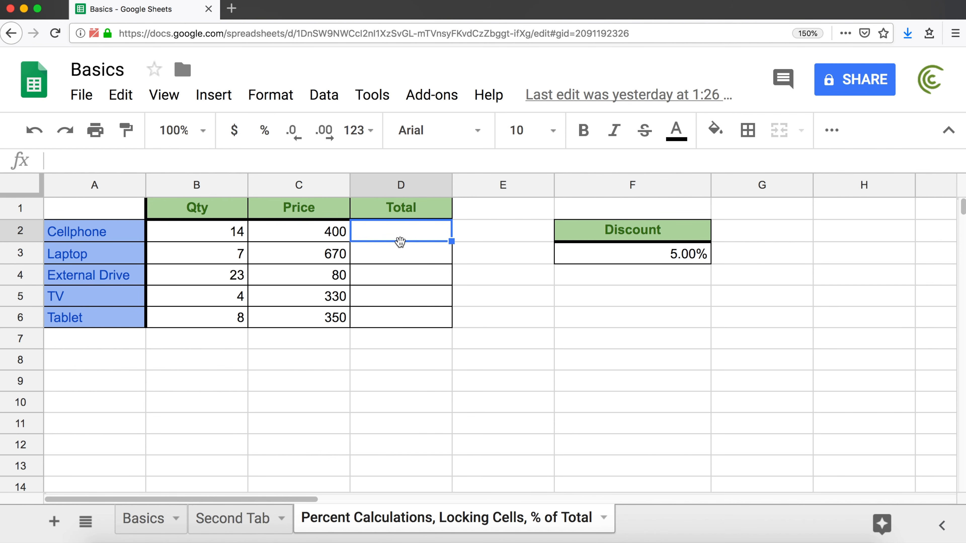
text(=)
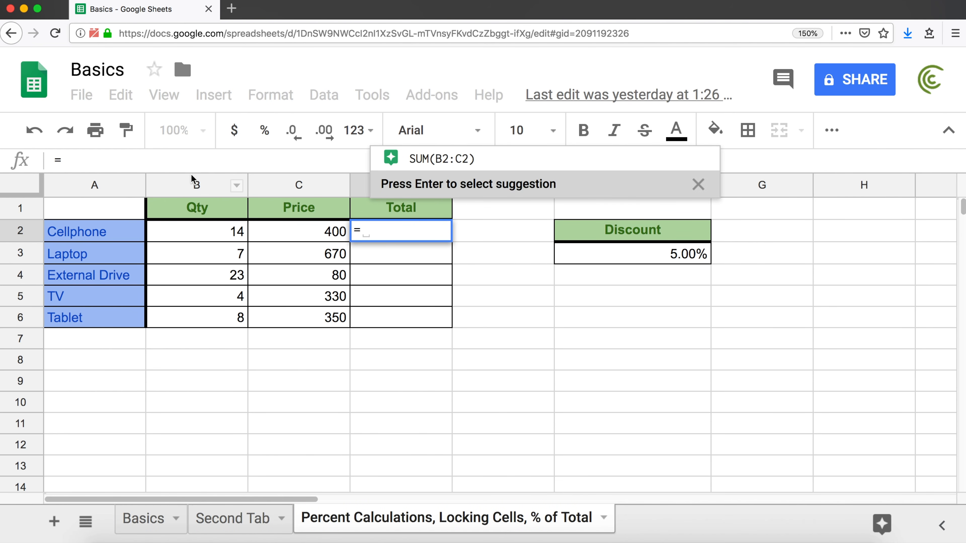
text(B2)
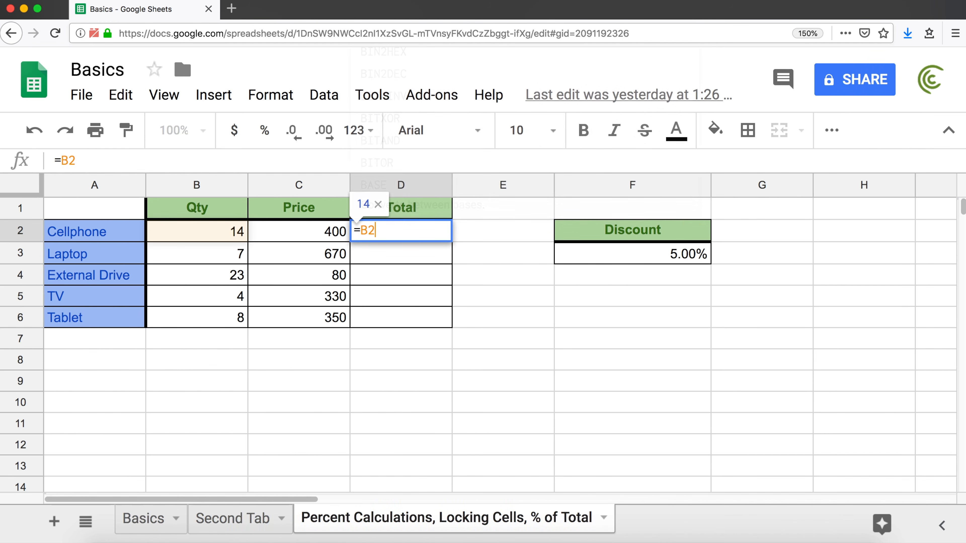
text(*)
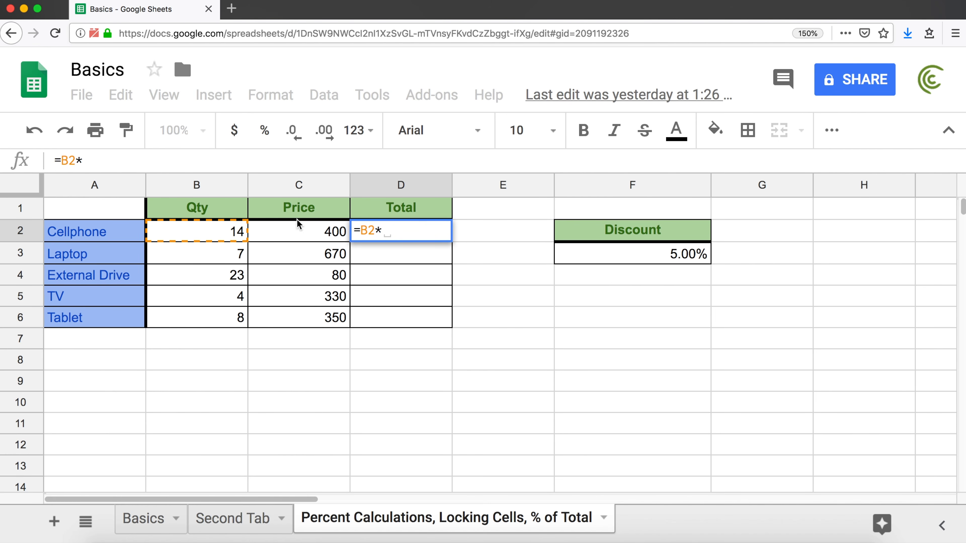
text(C2)
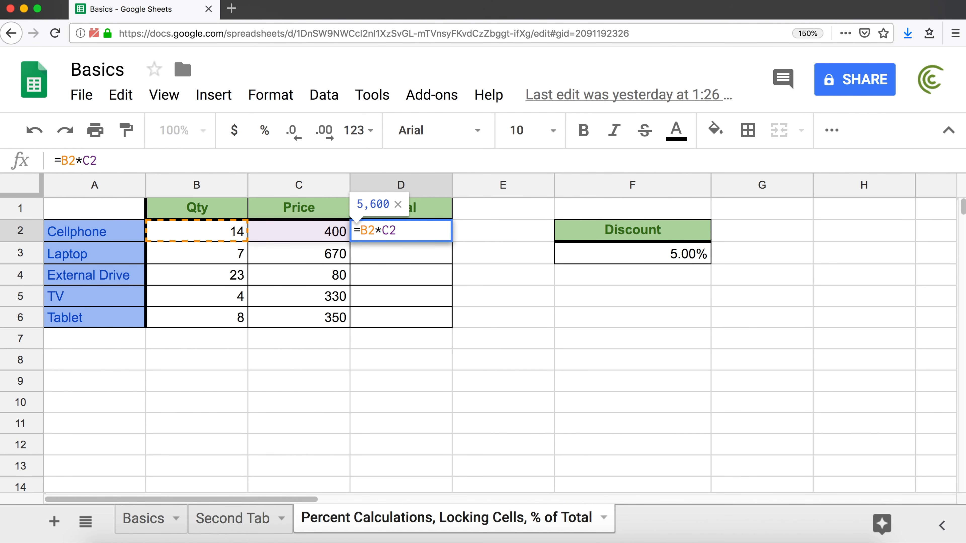
key(Return)
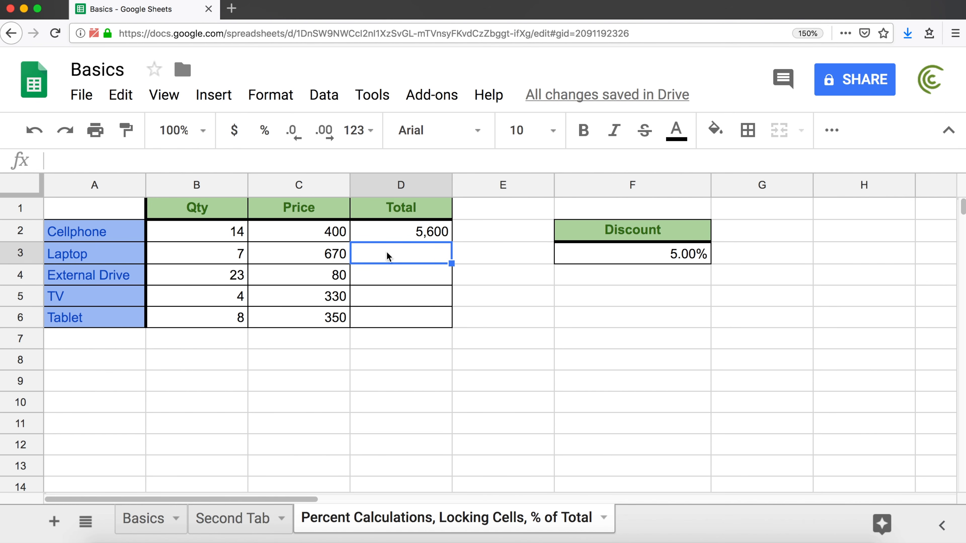
Step: Fill the Total formula from D2 down through D6
click(421, 232)
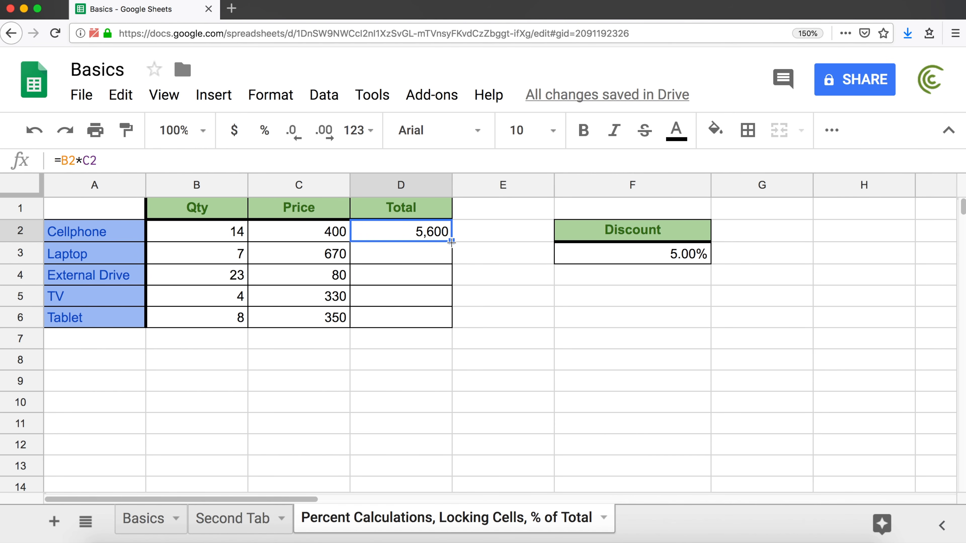
drag(452, 242, 448, 328)
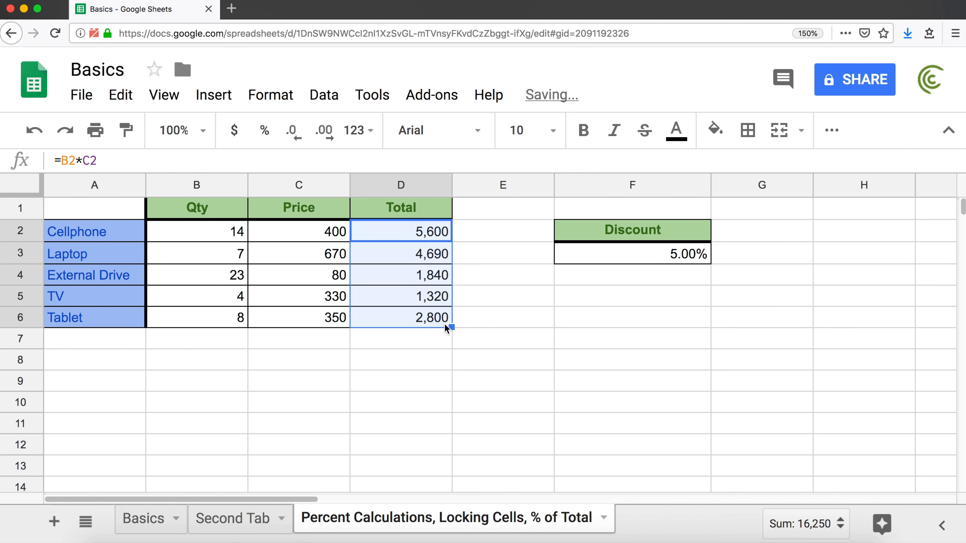
key(super+z)
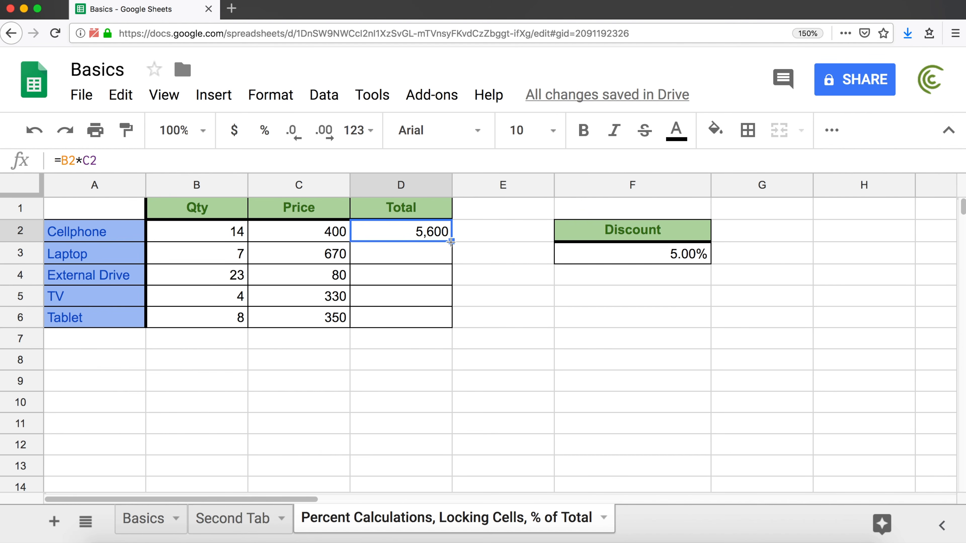
double_click(451, 242)
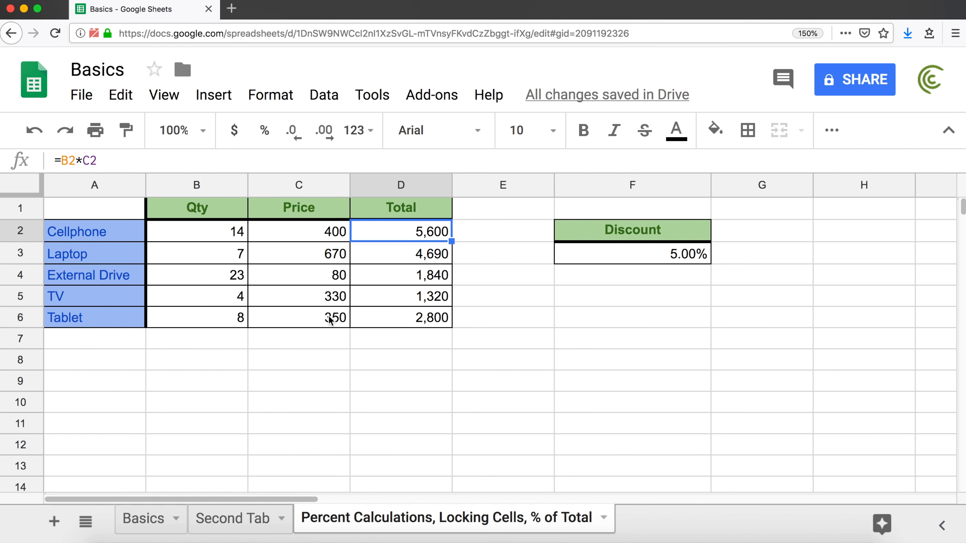
Step: Examine the quantity and price references in the Cellphone total formula in D2, leaving the formula as it is
double_click(420, 237)
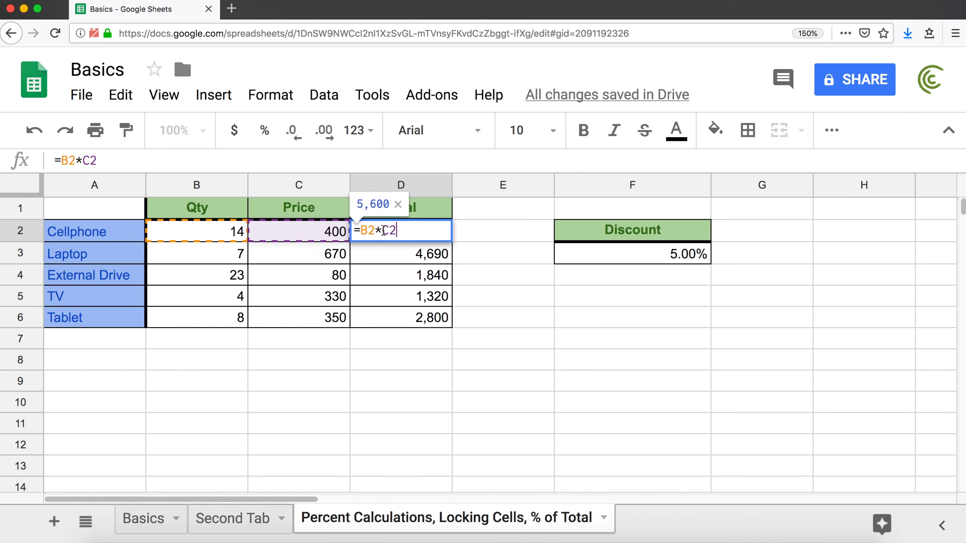
double_click(367, 232)
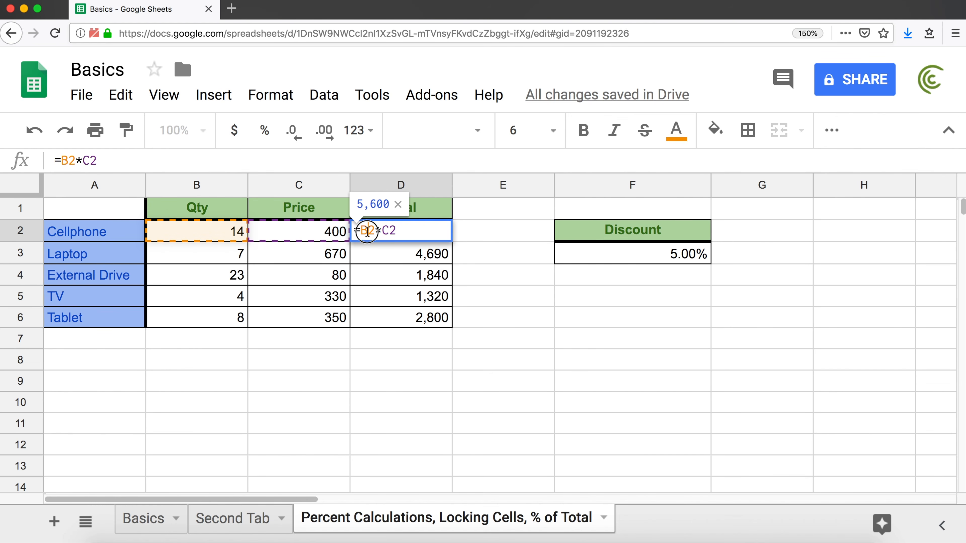
double_click(386, 231)
double_click(368, 232)
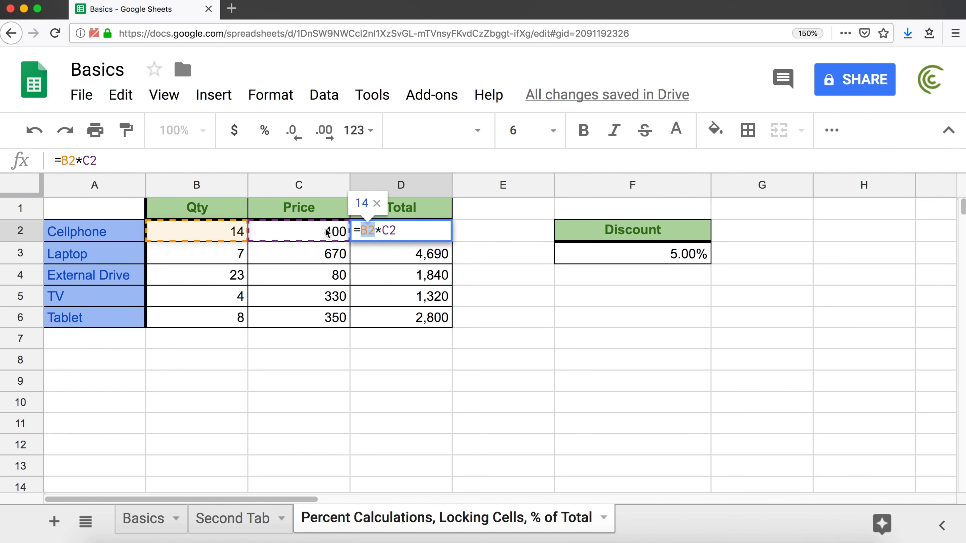
double_click(388, 230)
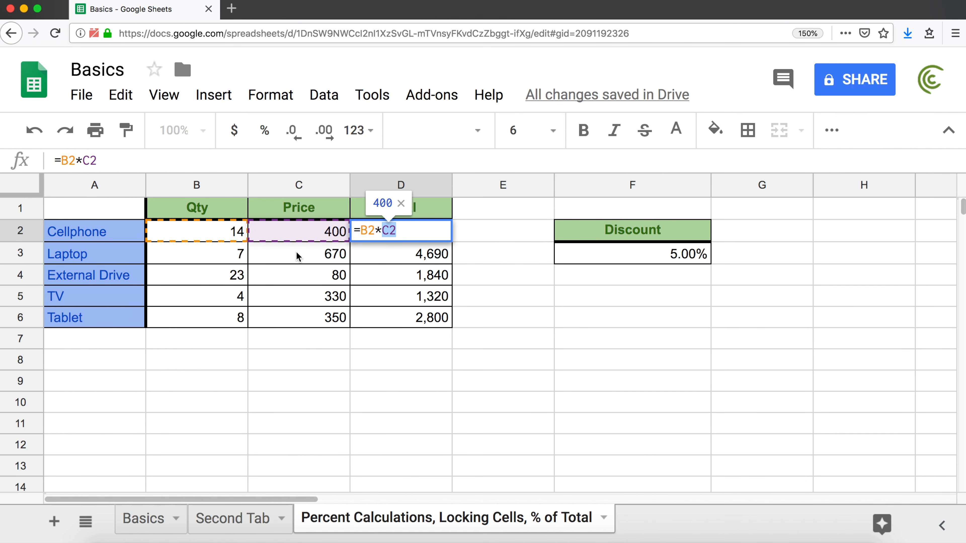
key(Escape)
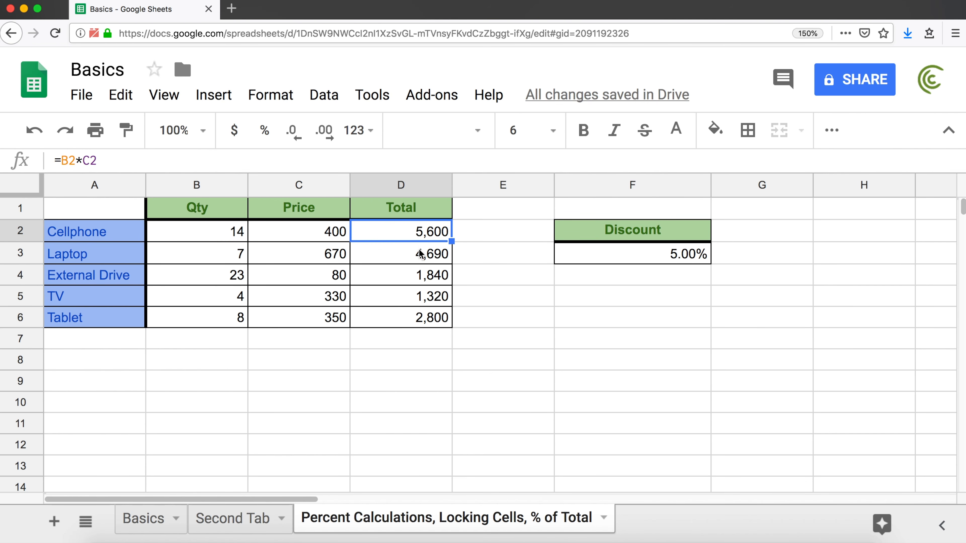
Step: Check which cells the copied Total formulas in D3 and D4 refer to
click(421, 259)
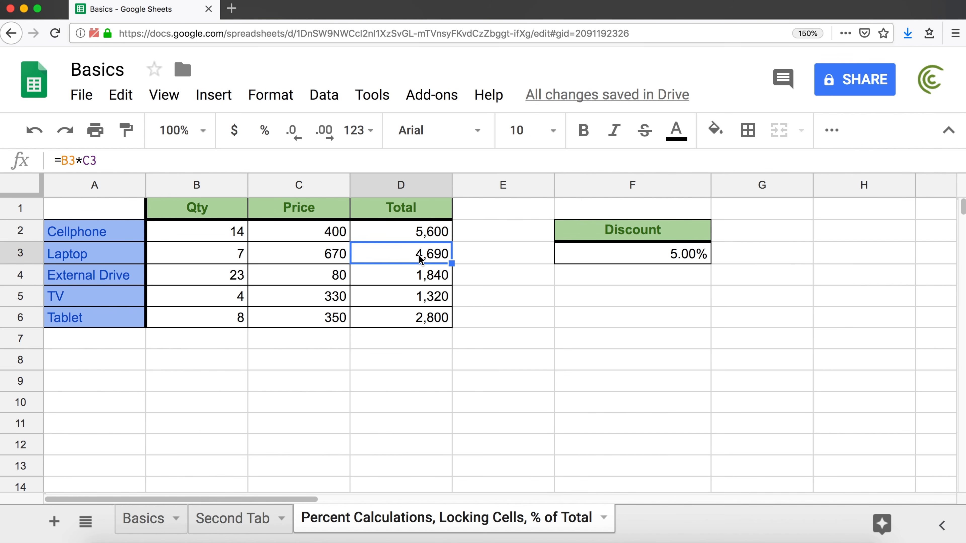
double_click(413, 253)
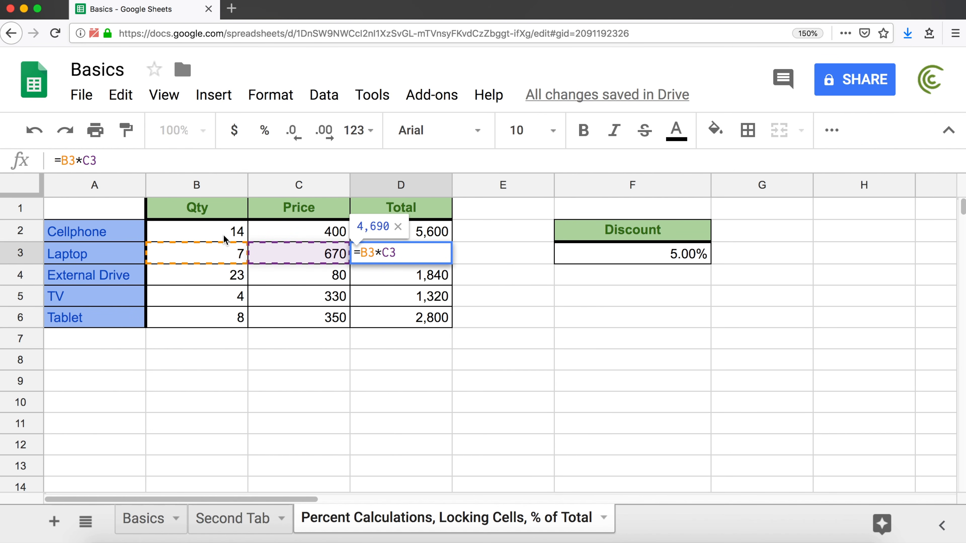
key(Escape)
double_click(420, 282)
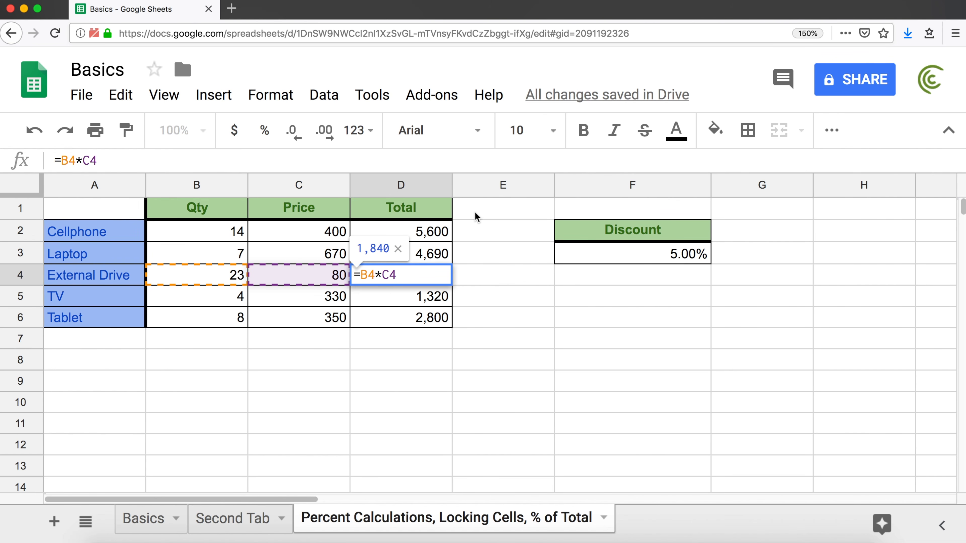
key(Escape)
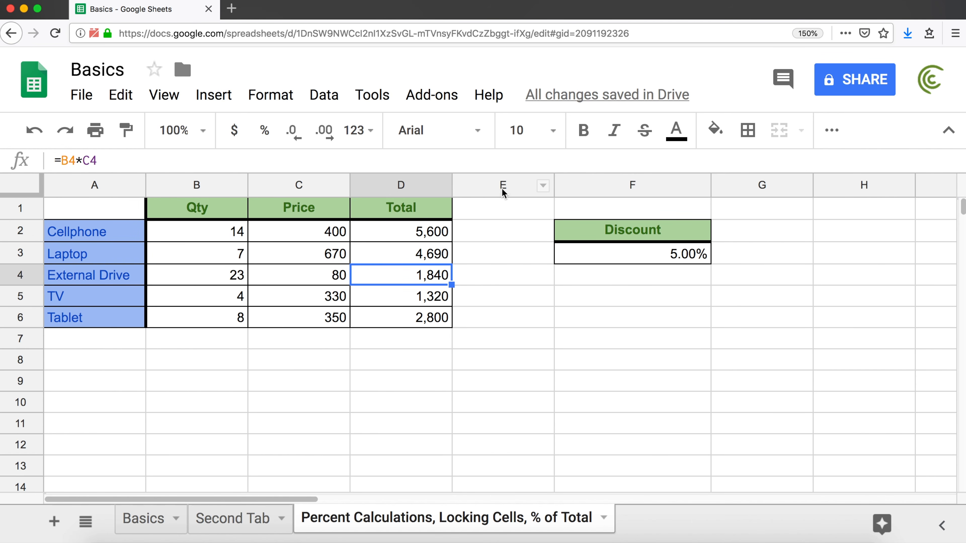
Step: Insert one column to the left of column E and copy the formatting of D1:D6 onto E1:E6
right_click(502, 189)
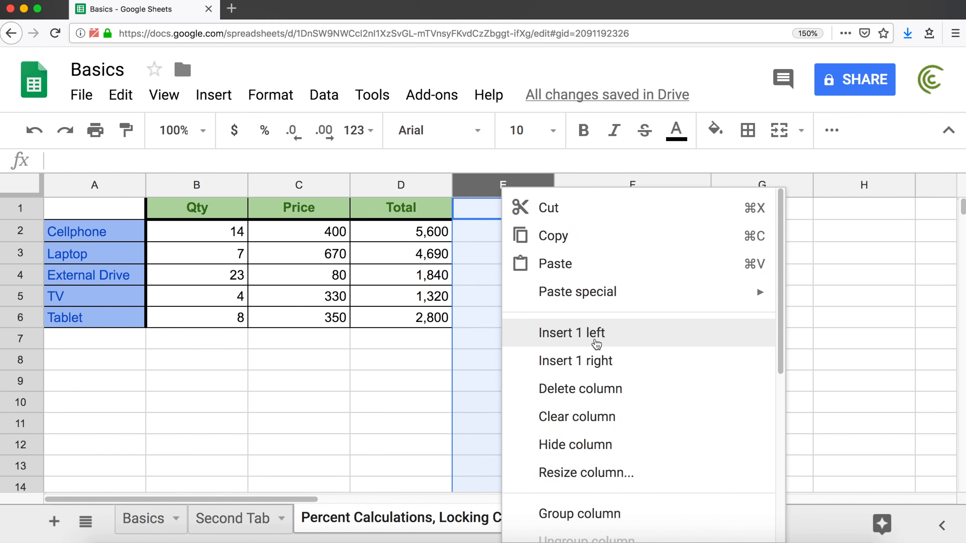
click(597, 345)
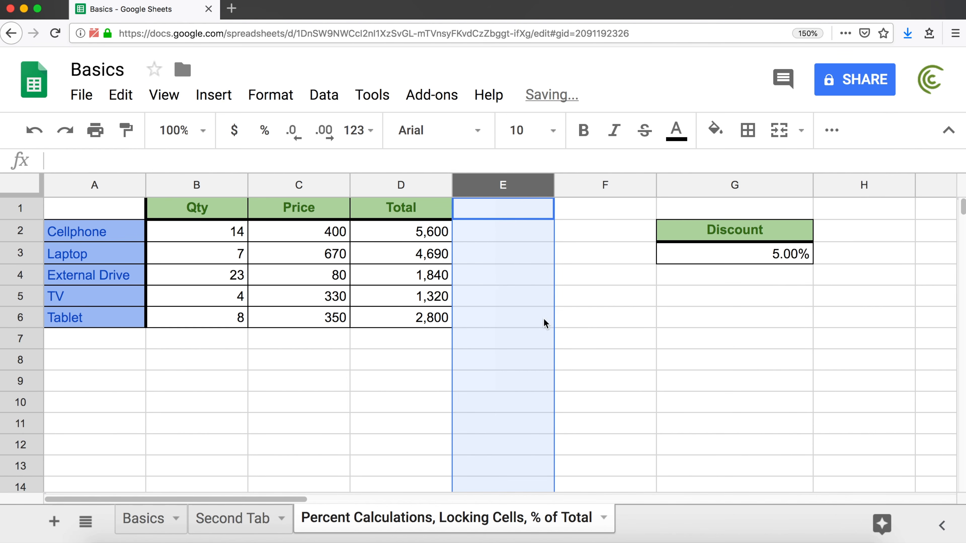
drag(433, 214, 423, 320)
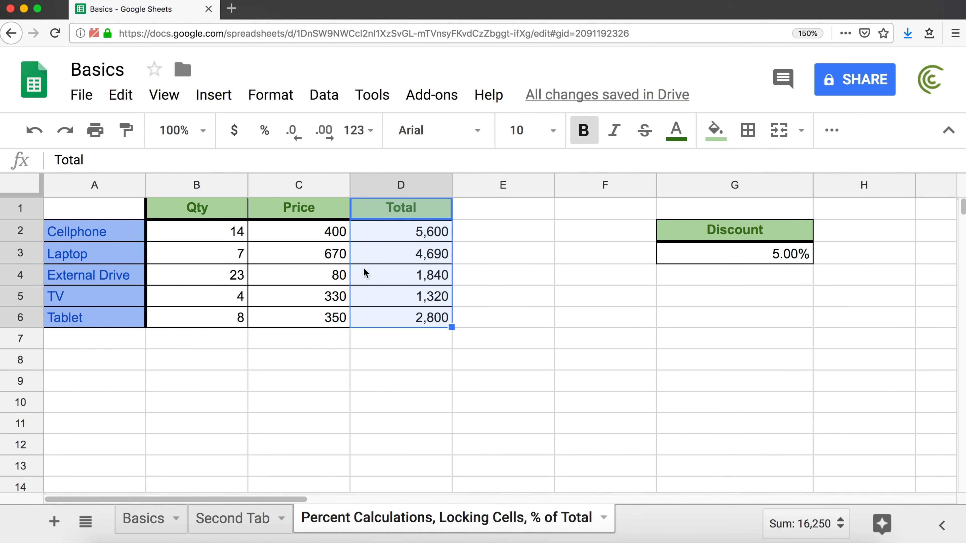
click(128, 131)
click(510, 209)
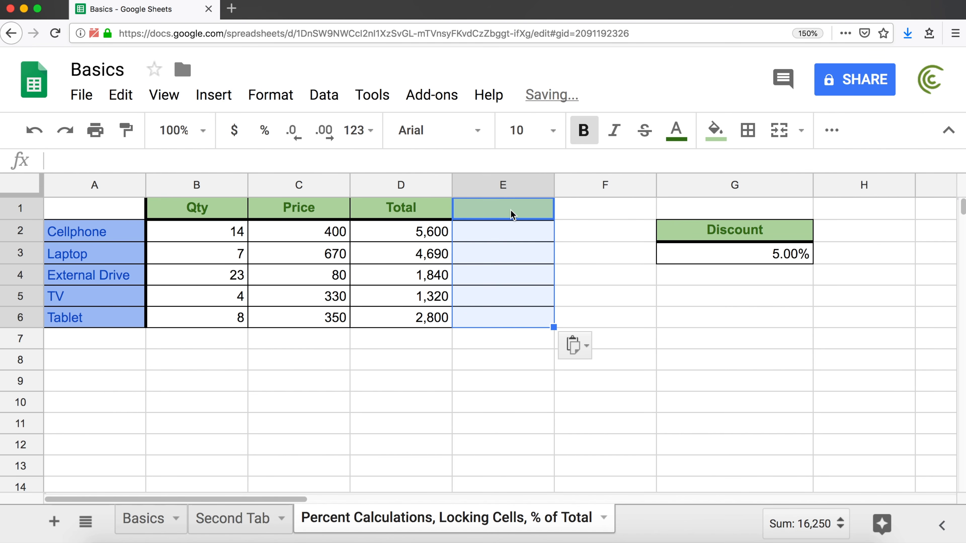
click(518, 281)
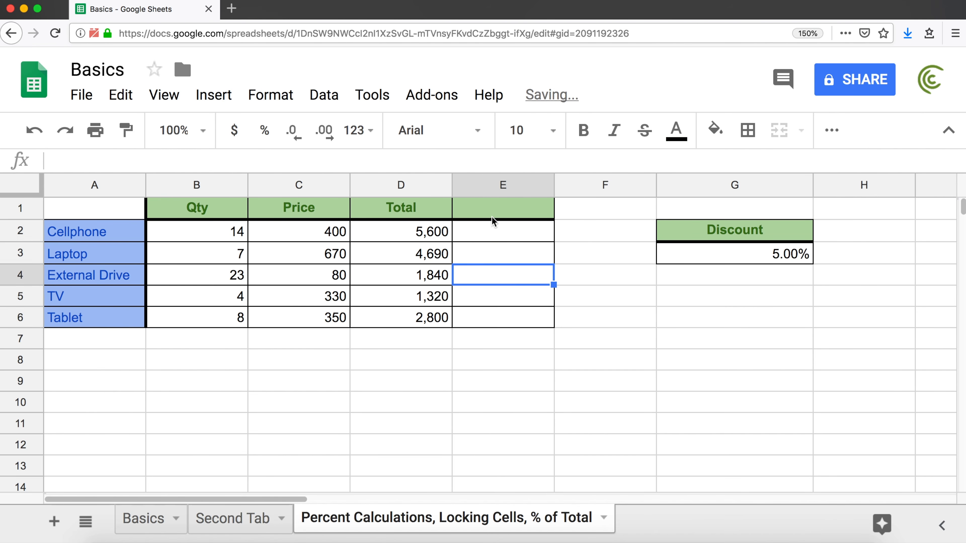
Step: Enter the header Discount in E1 of the new column
click(493, 213)
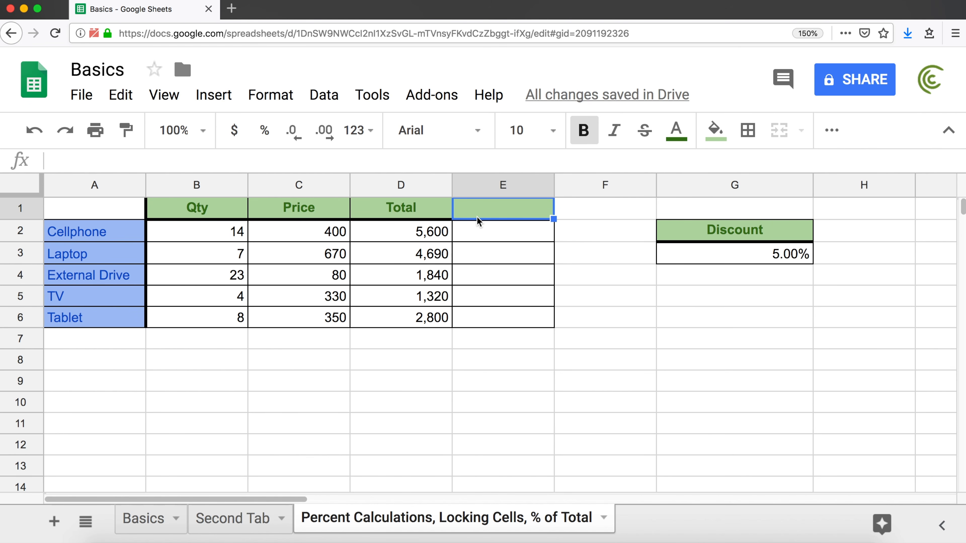
click(786, 259)
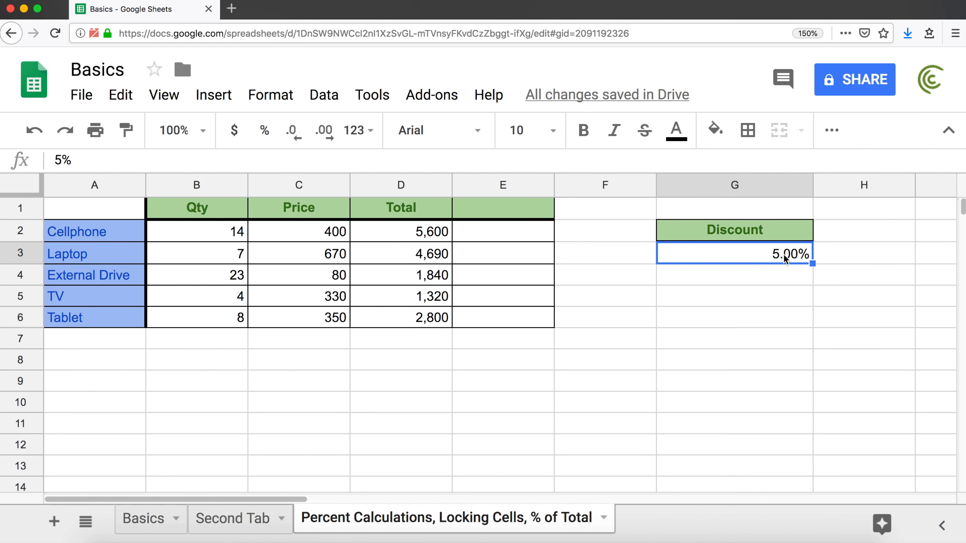
drag(408, 234, 399, 320)
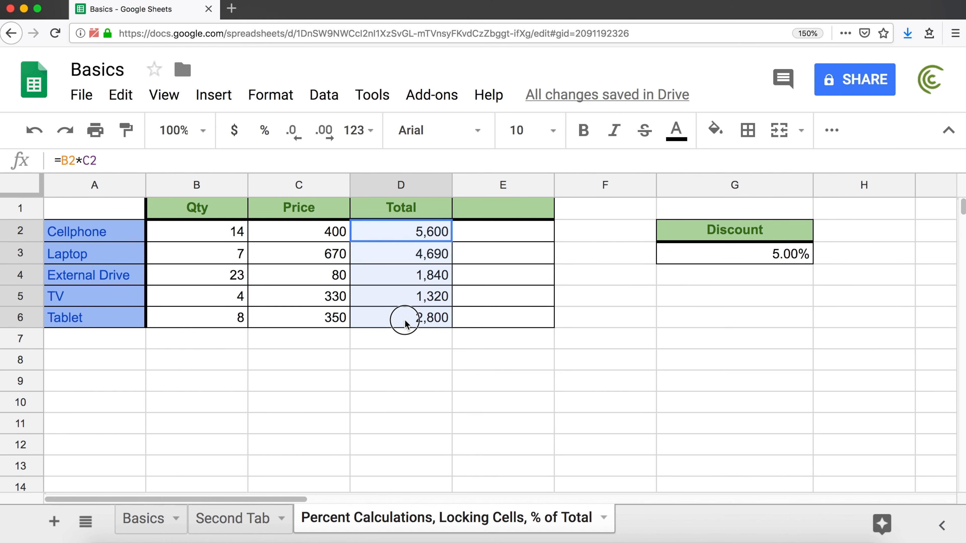
click(500, 209)
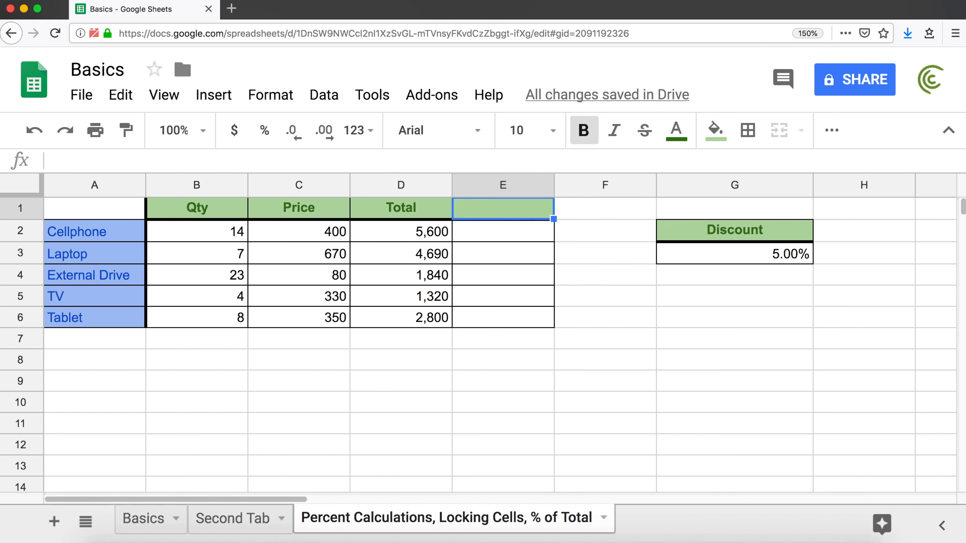
text(Discount)
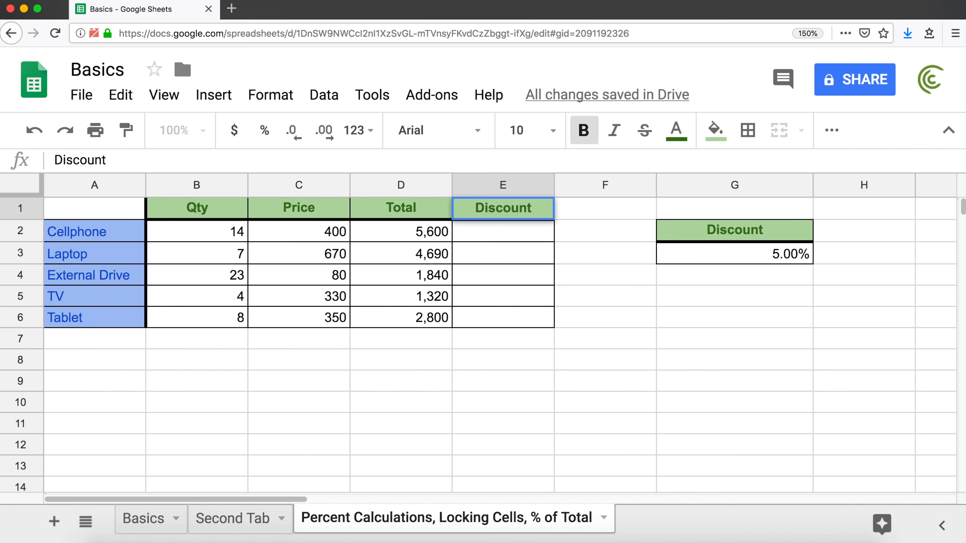
key(Return)
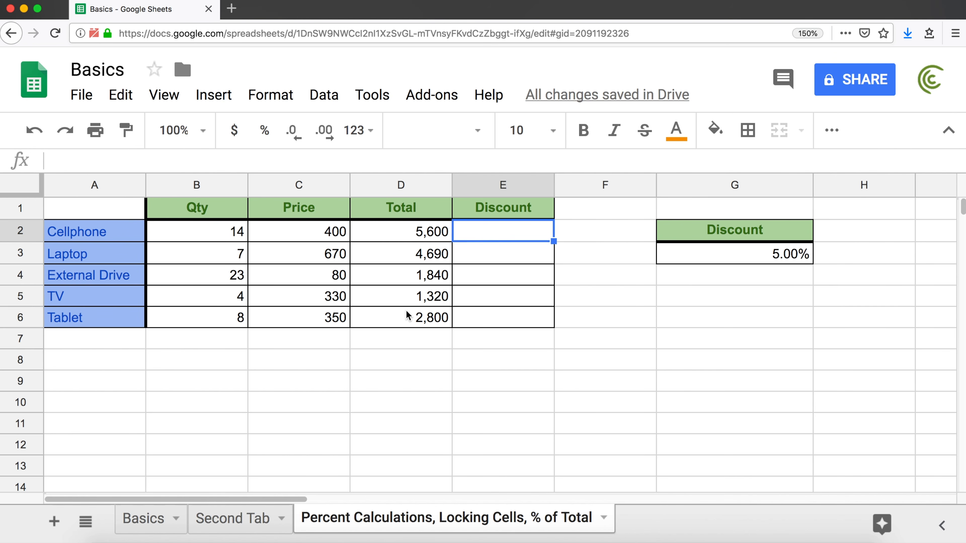
Step: Enter 5% in cell G5, below the Discount rate box
click(787, 255)
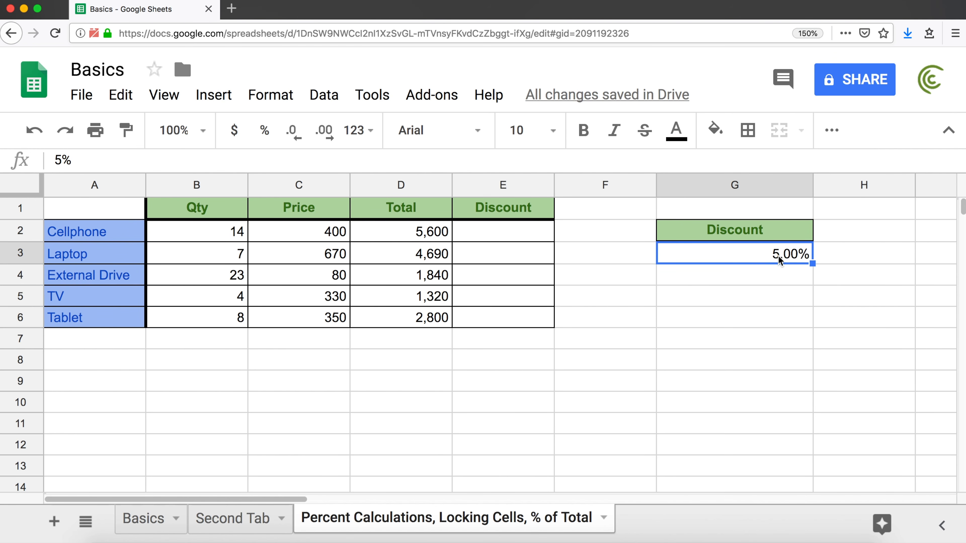
click(770, 297)
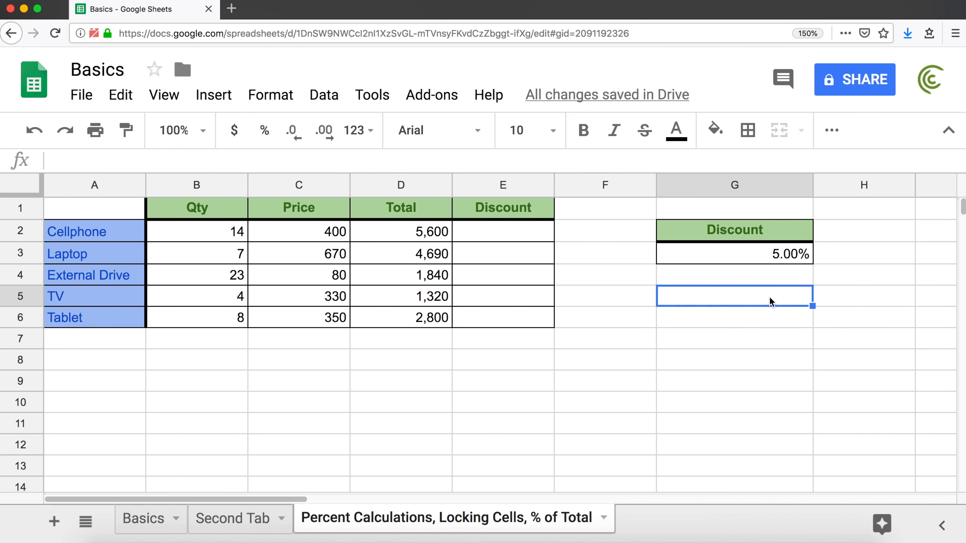
text(5%)
key(Return)
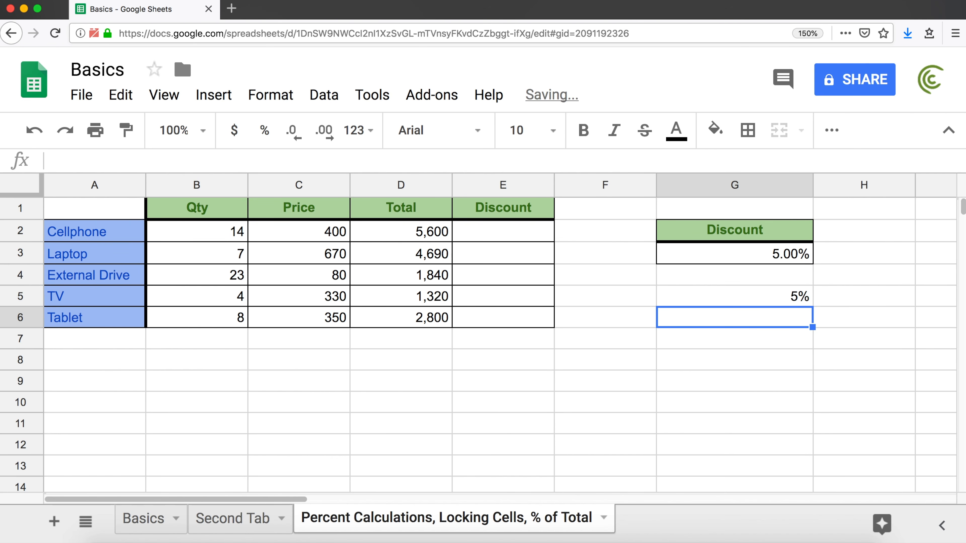
Step: Format cell G5 as a percentage, switch it to the Number format, and compare its stored value with cell G3
click(777, 305)
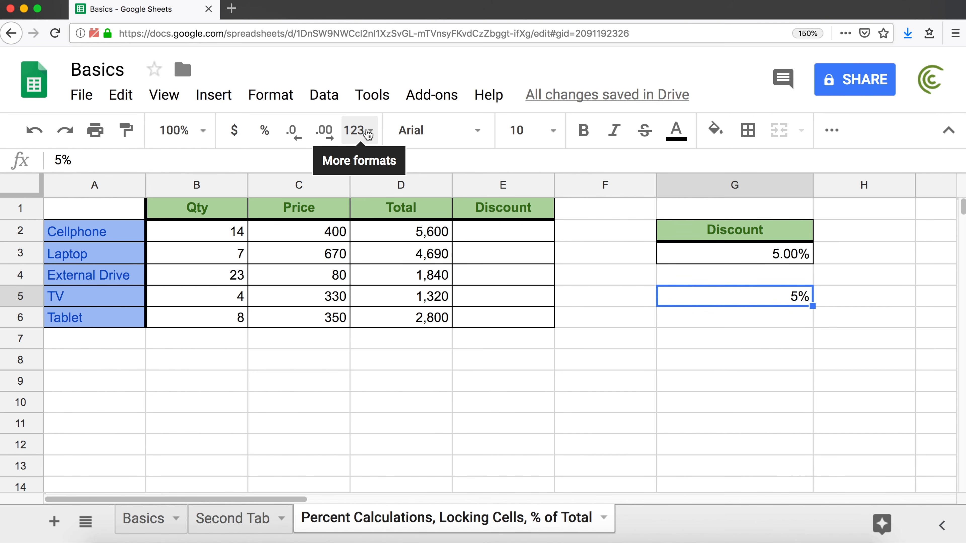
click(265, 131)
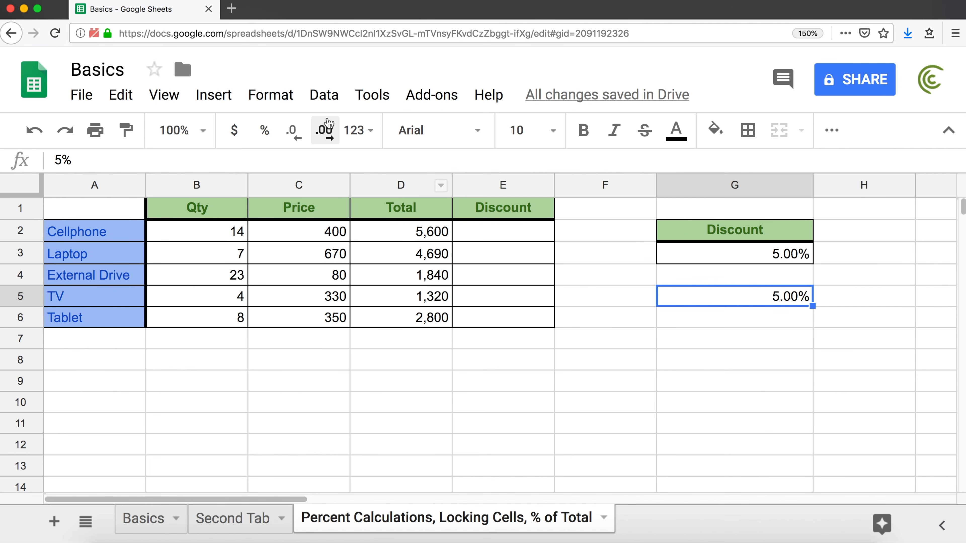
click(361, 133)
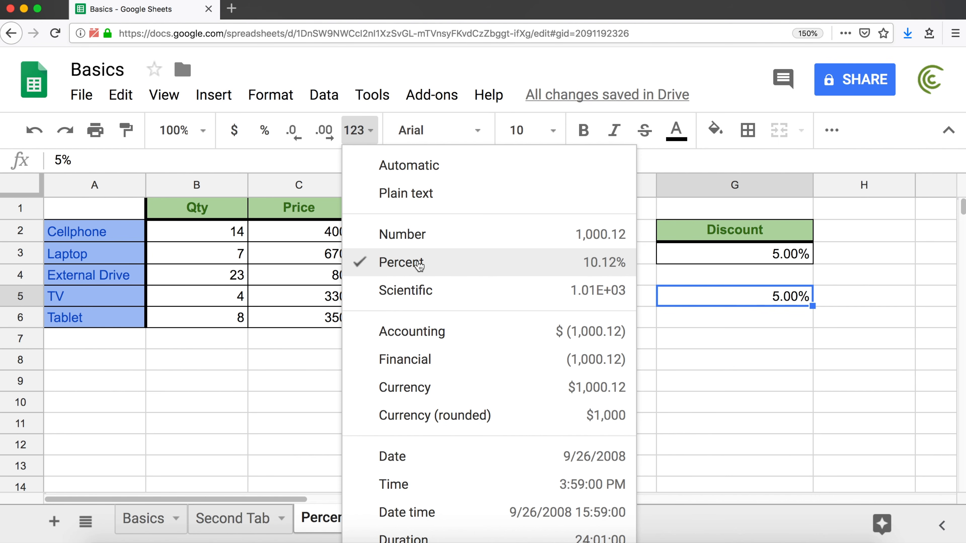
click(425, 237)
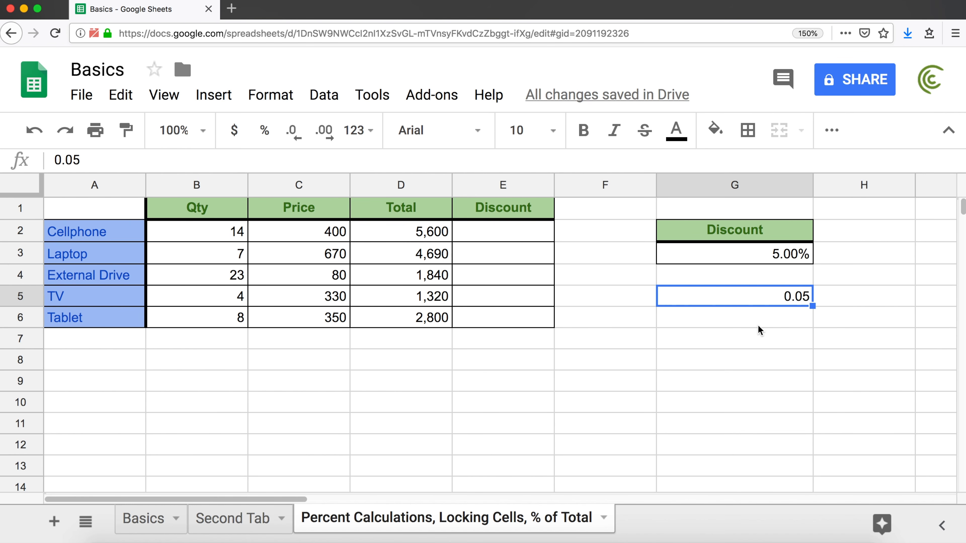
click(769, 252)
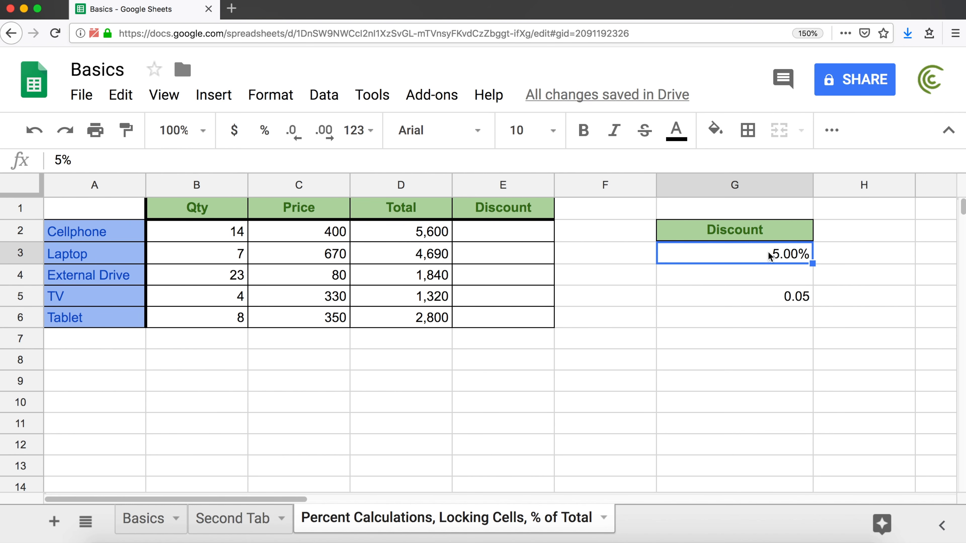
click(787, 303)
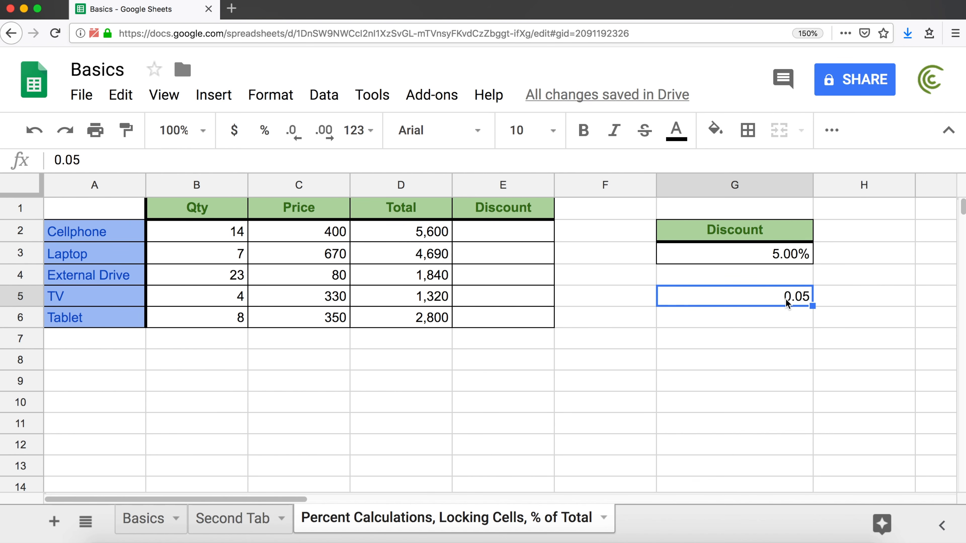
Step: Enter the formula =D2*G3 in E2 to calculate the Cellphone discount
click(481, 231)
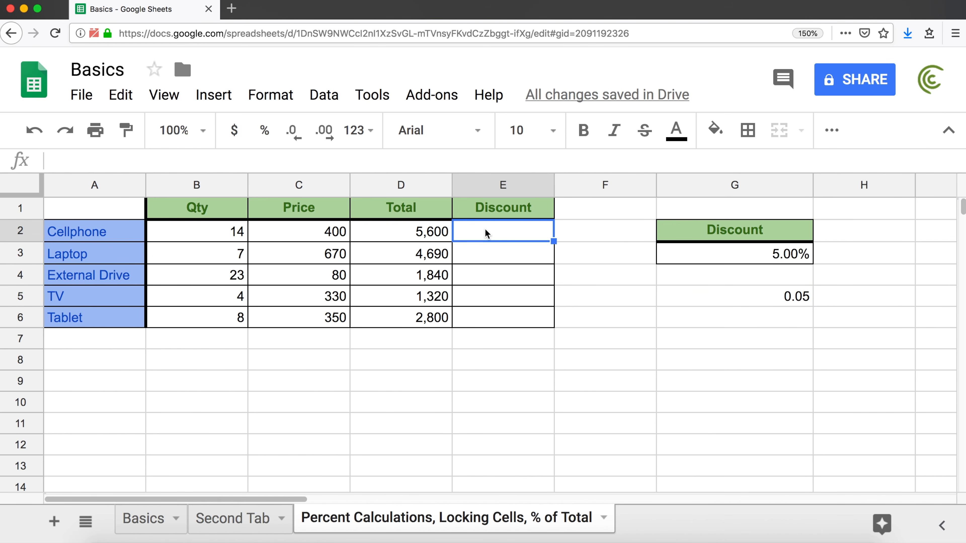
text(=)
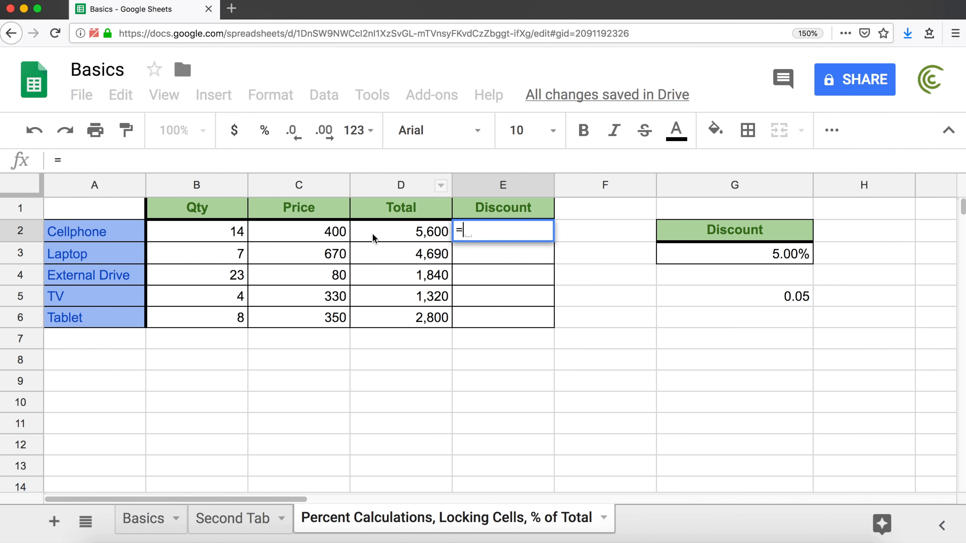
text(D2)
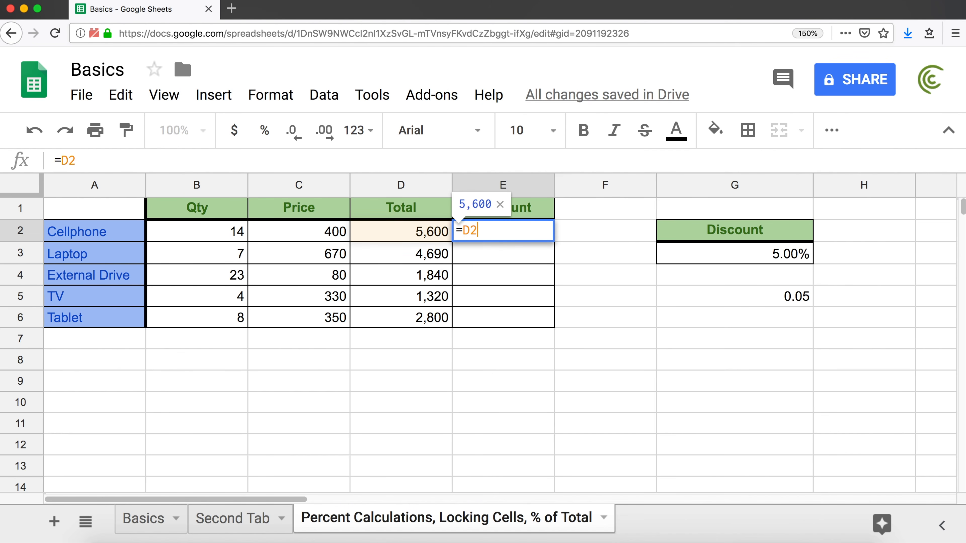
text(*)
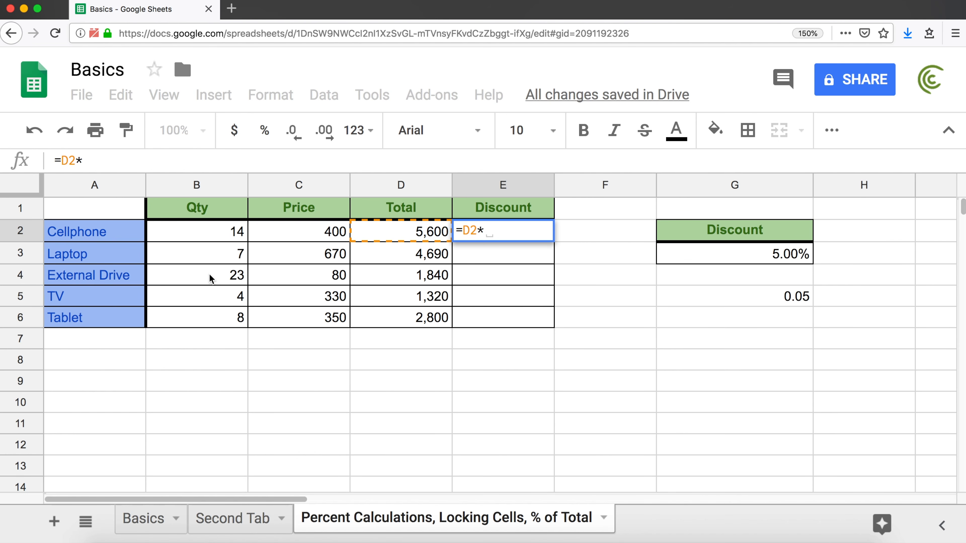
text(G3)
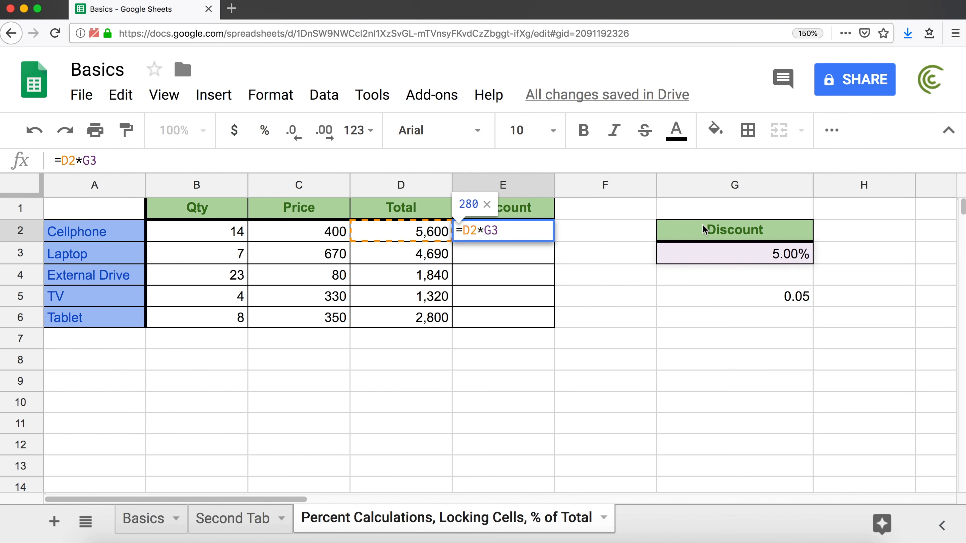
key(Return)
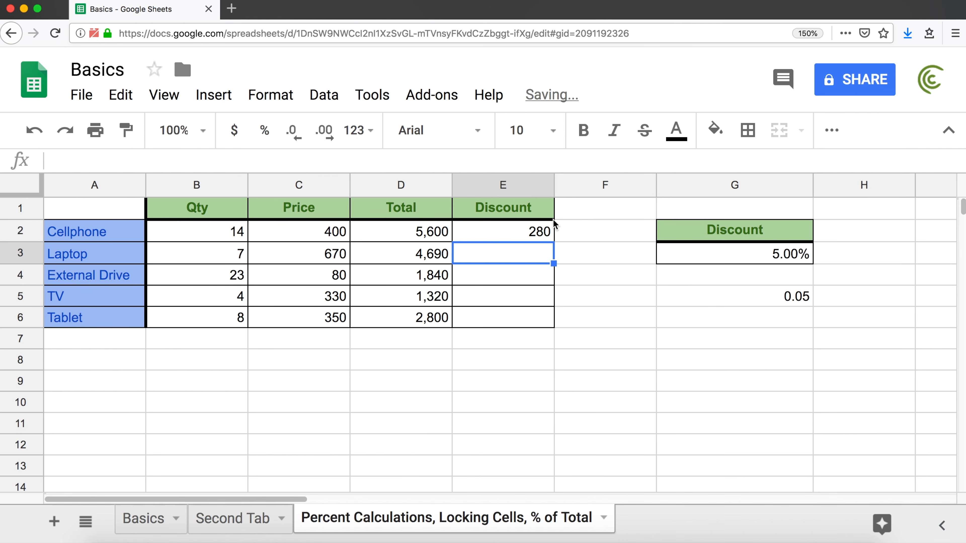
Step: Review the cells used for the Cellphone discount and clear the test value from cell G5
click(531, 230)
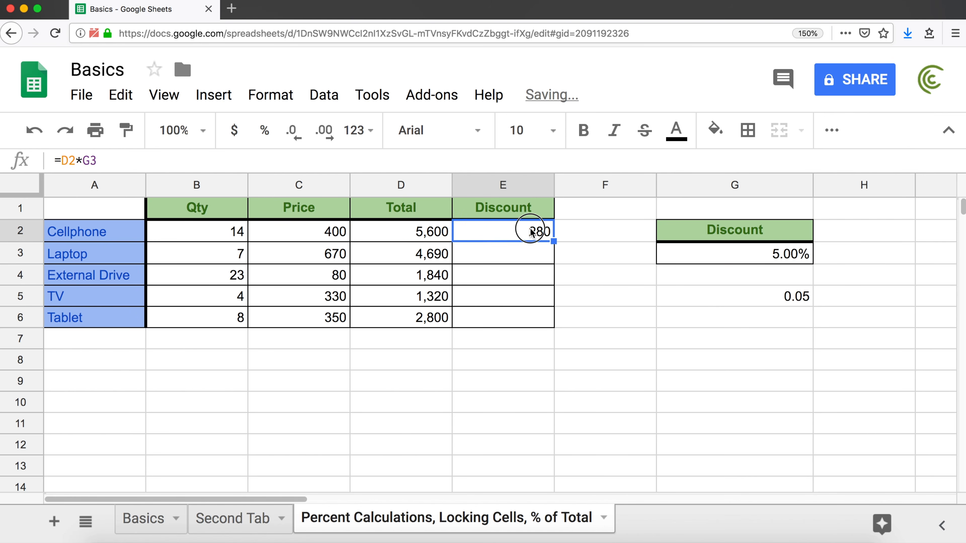
click(422, 236)
click(755, 295)
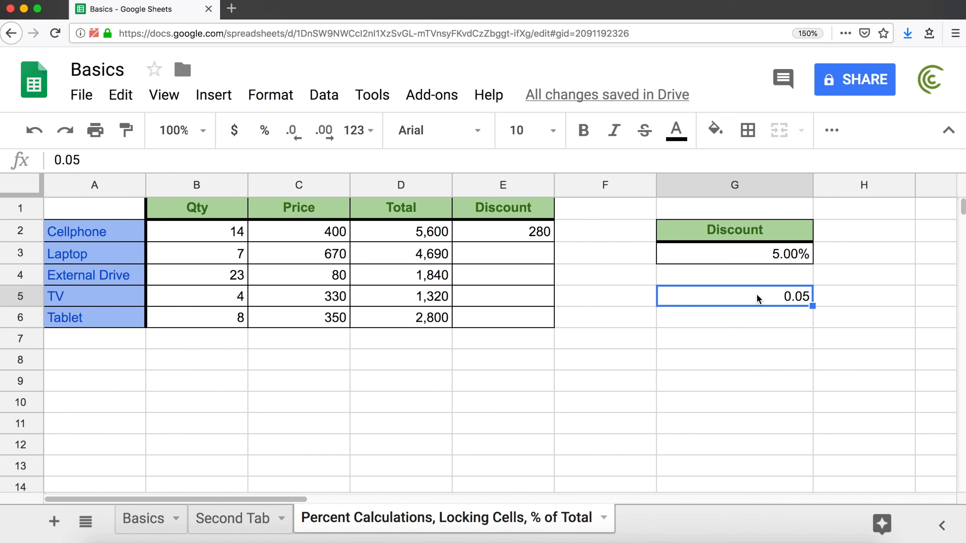
key(Delete)
key(Up)
key(Up)
key(Up)
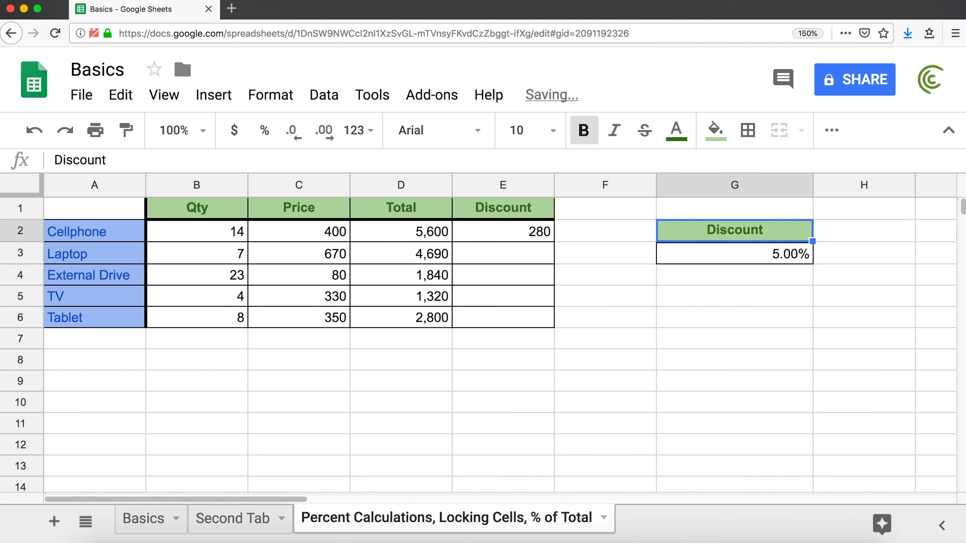
Step: Test the discount formula by setting the rate in G3 to 7%, and restore the rate to 5%
click(756, 254)
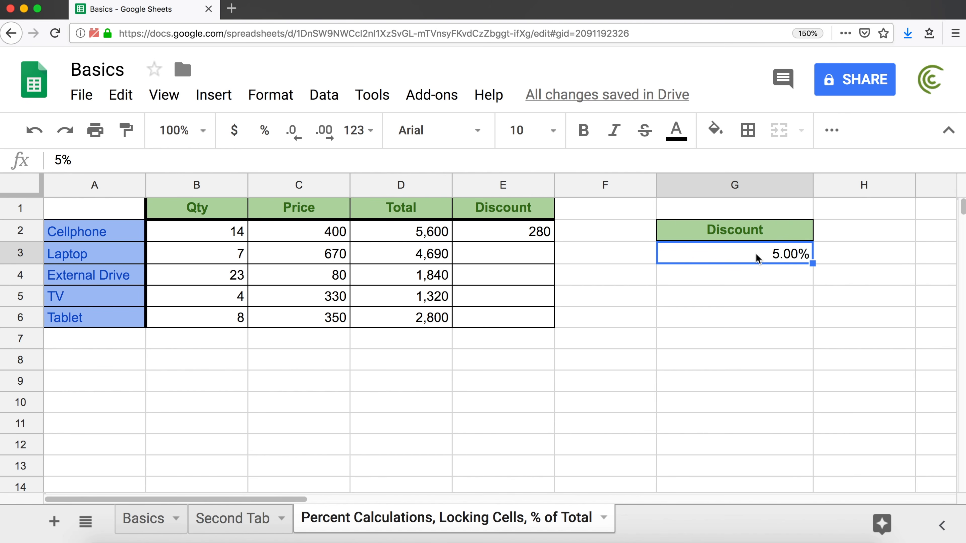
text(7%)
key(Return)
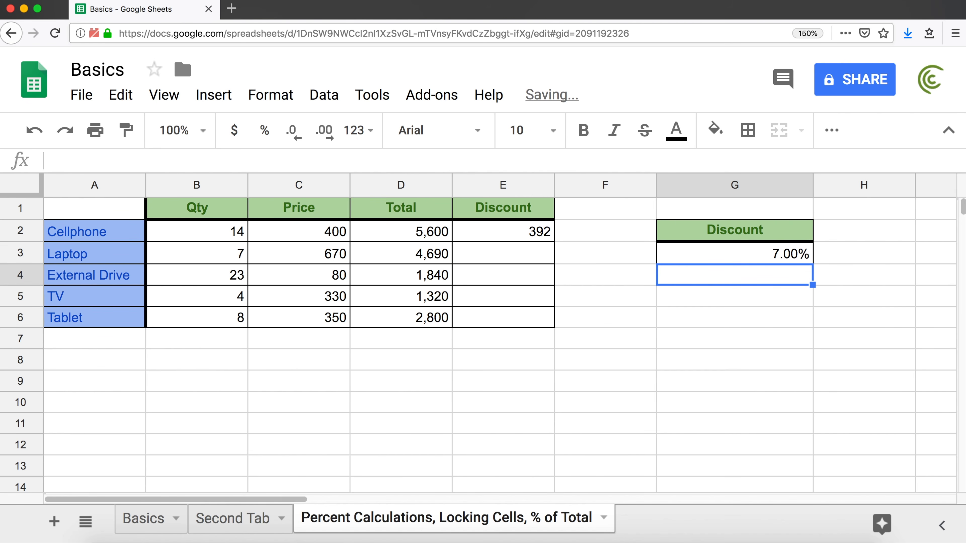
click(519, 234)
click(778, 258)
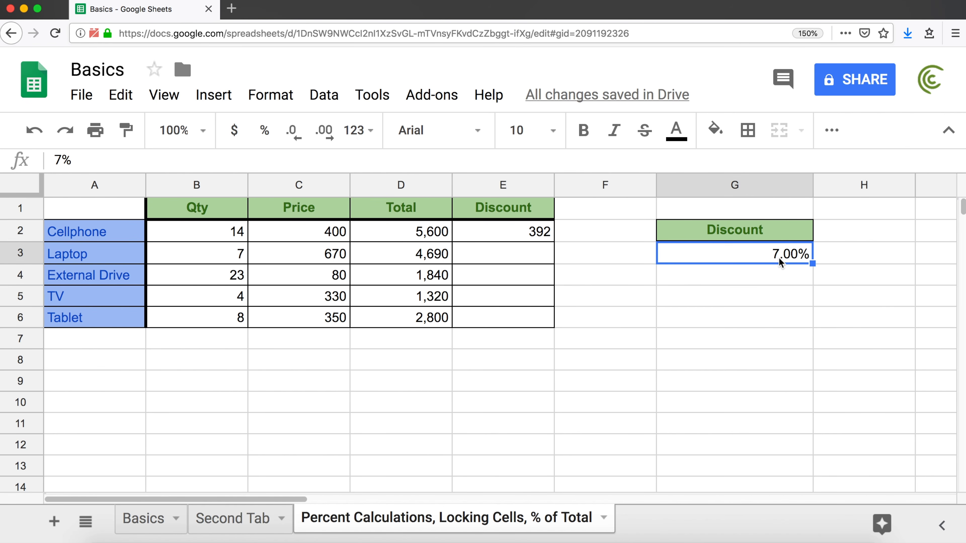
text(5%)
key(Return)
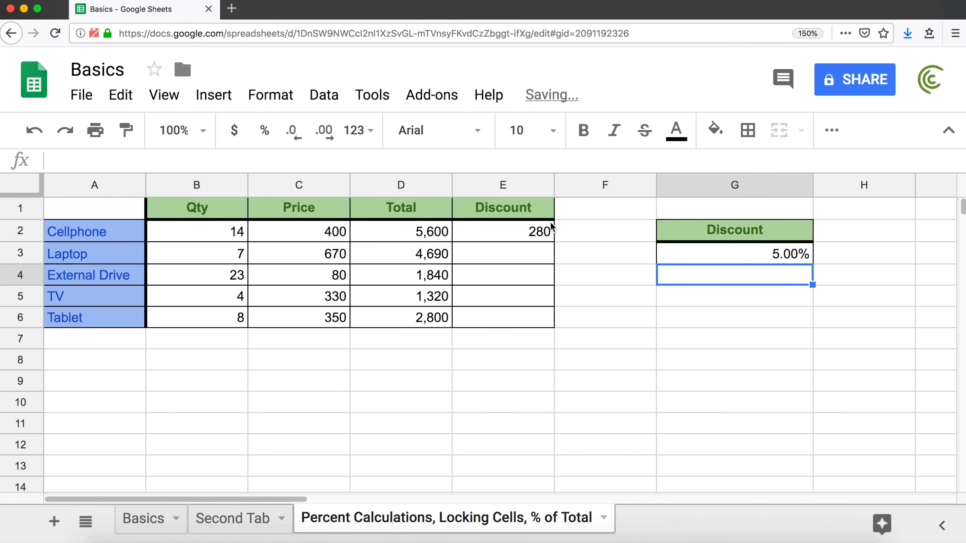
Step: Copy the discount formula from E2 down through E6
click(549, 234)
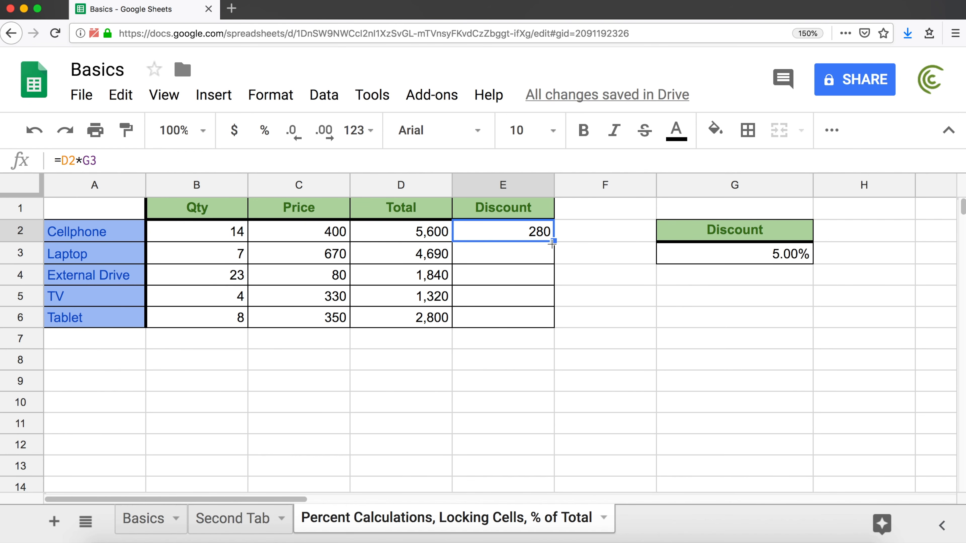
drag(553, 242, 550, 327)
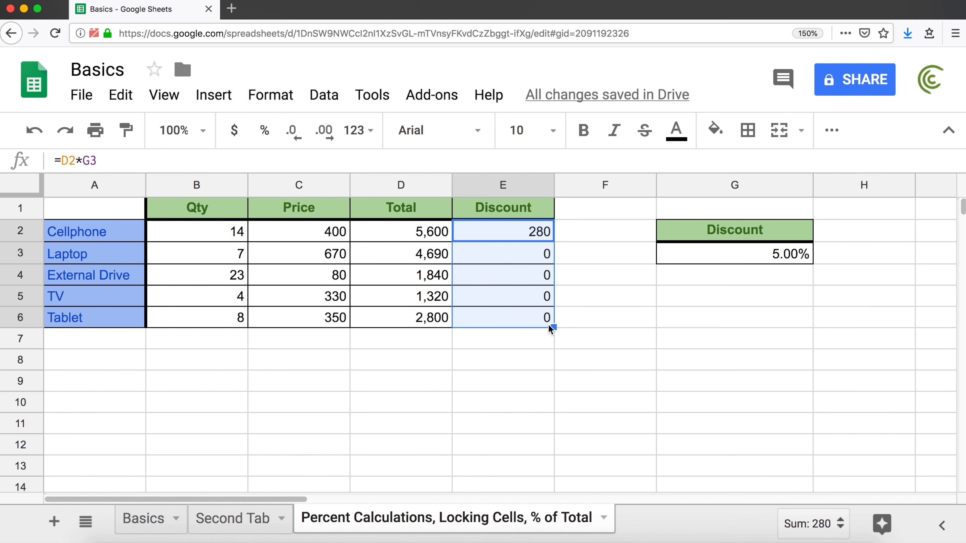
Step: Examine the two cell references in the Cellphone discount formula in E2, leaving the formula as it is
double_click(520, 230)
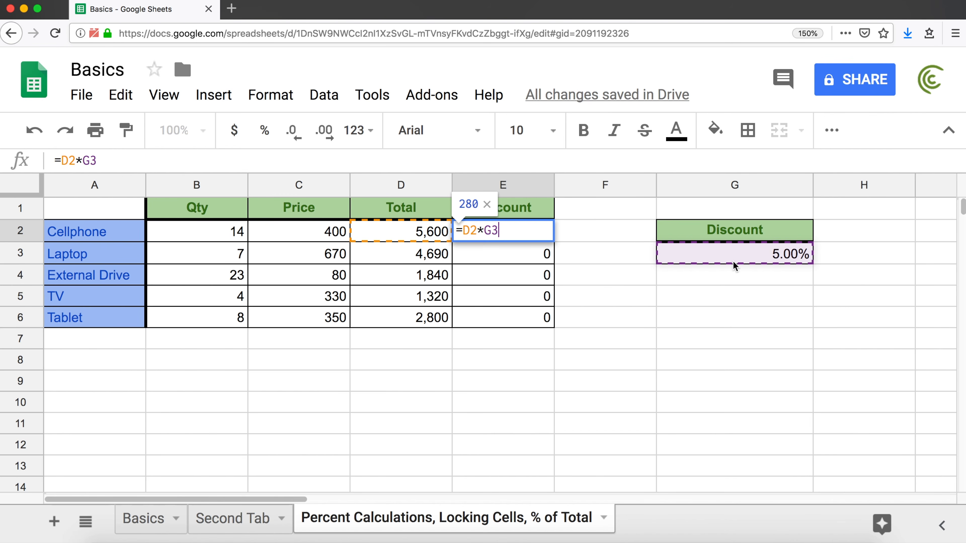
double_click(468, 230)
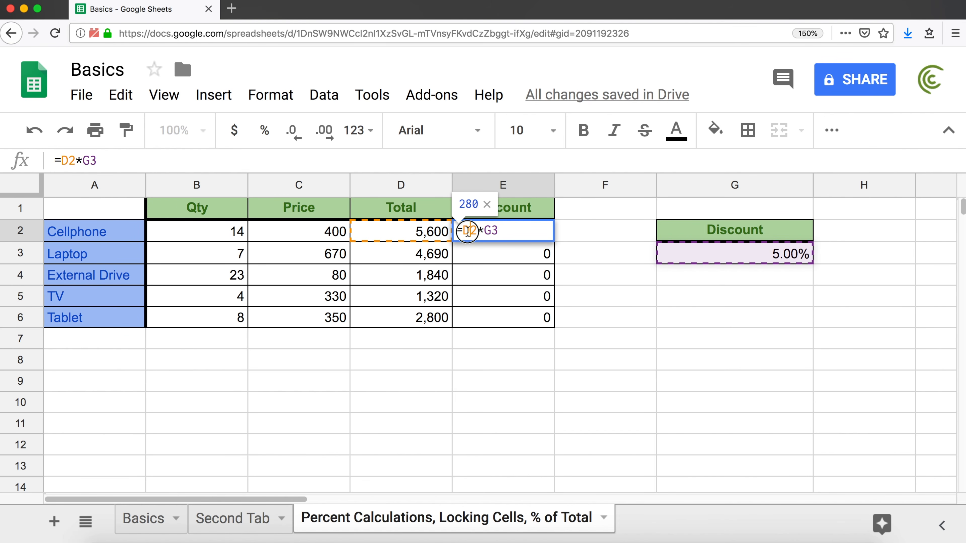
double_click(490, 230)
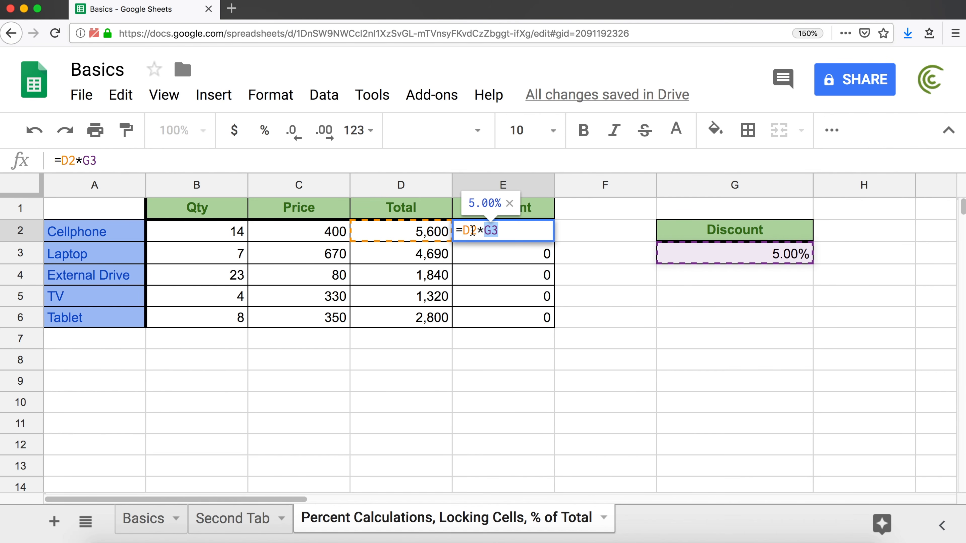
double_click(471, 230)
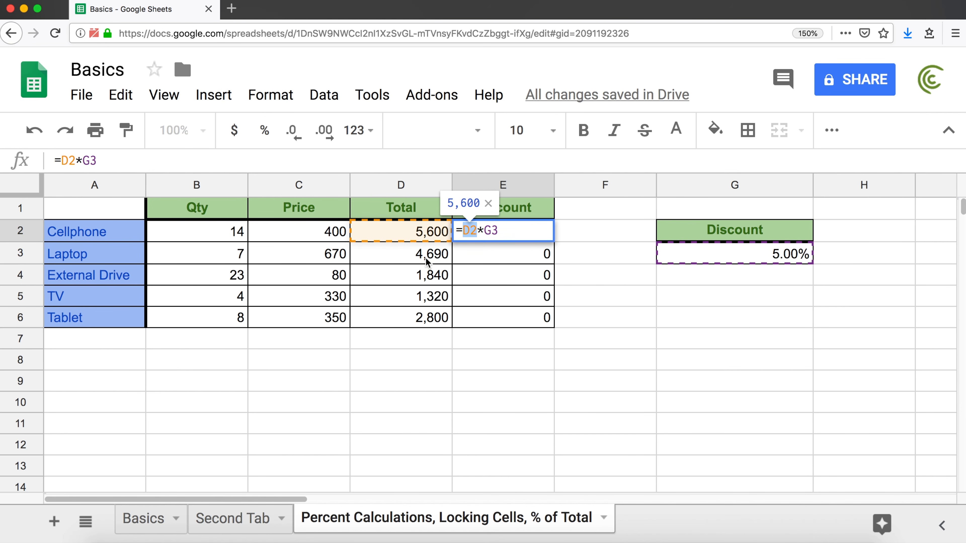
click(496, 230)
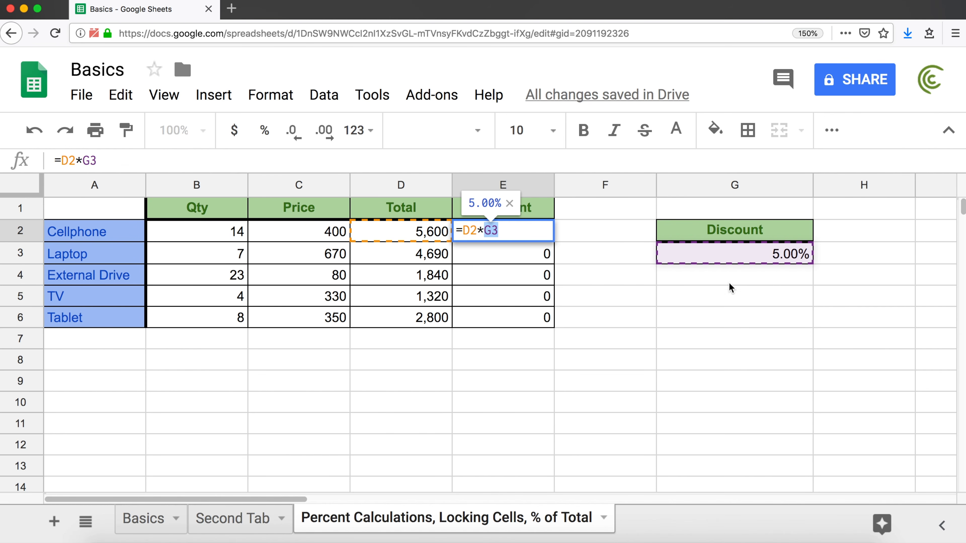
key(Return)
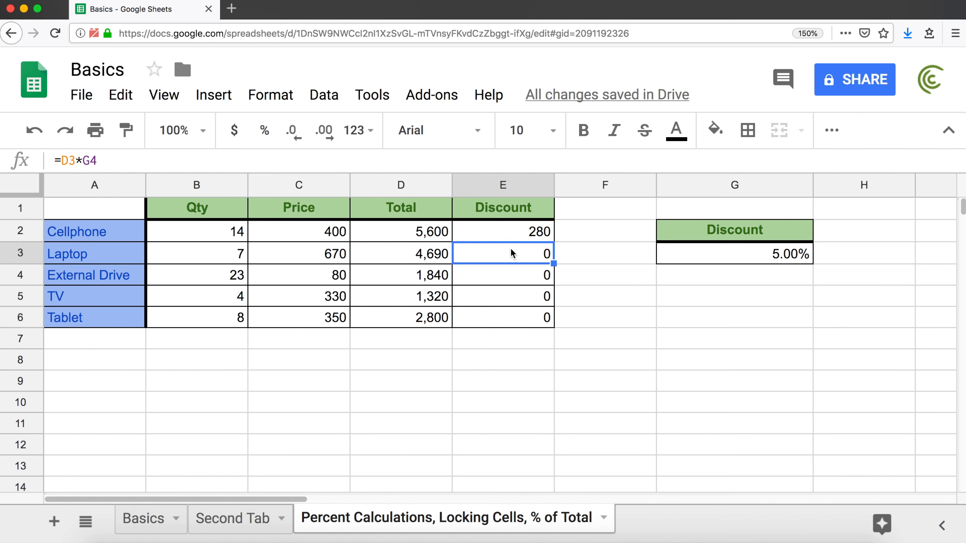
Step: Check which cells the copied discount formulas in E3 and E4 refer to
double_click(510, 253)
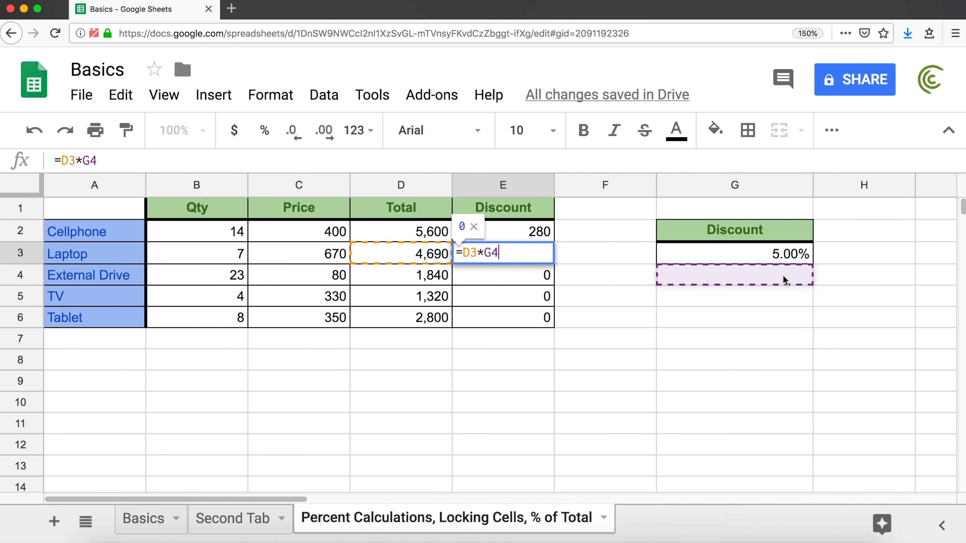
key(Return)
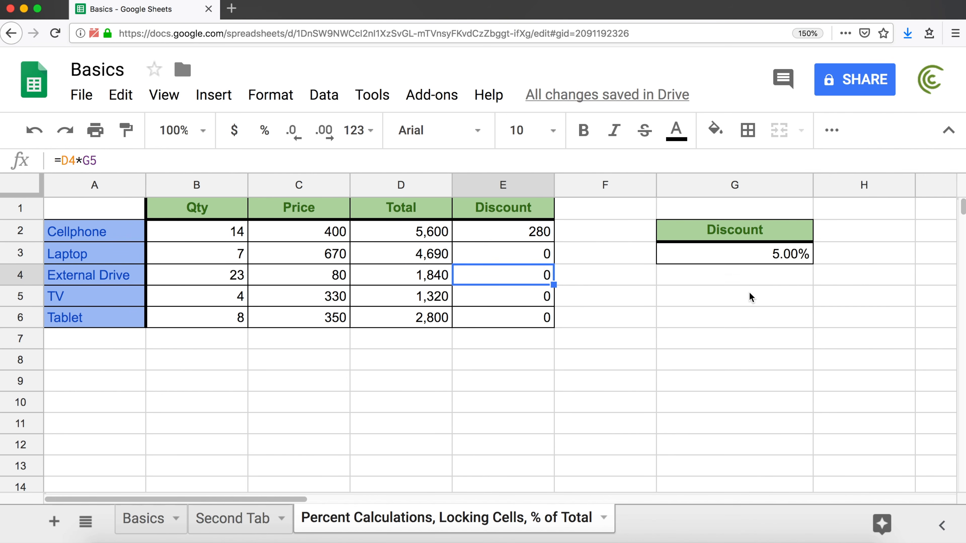
key(Return)
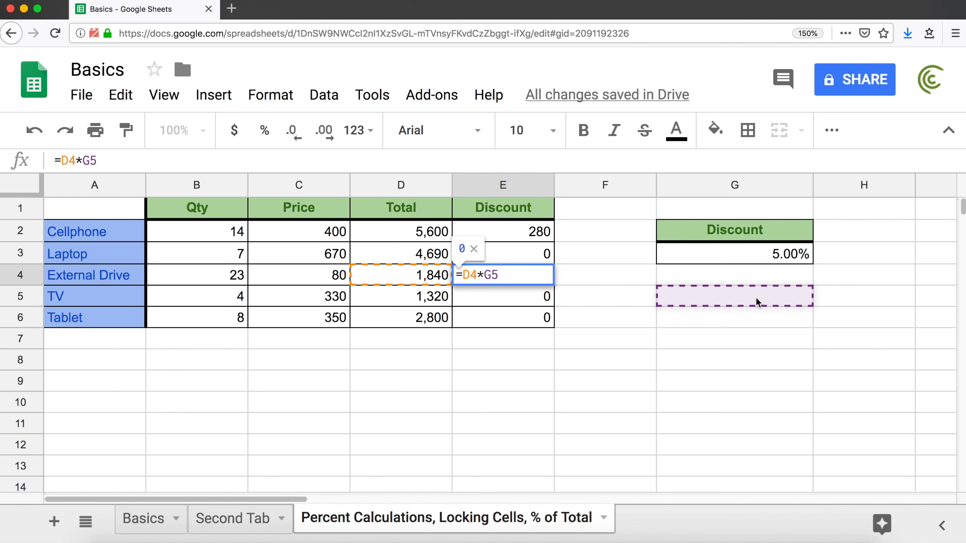
key(Return)
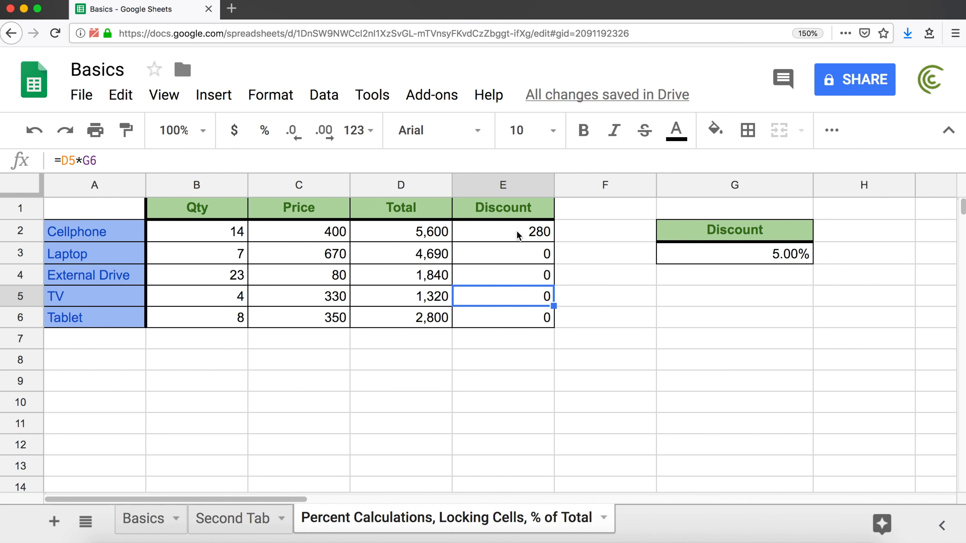
Step: Change the Laptop discount formula in E3 to =D3*G3 so it uses the discount rate cell
double_click(520, 253)
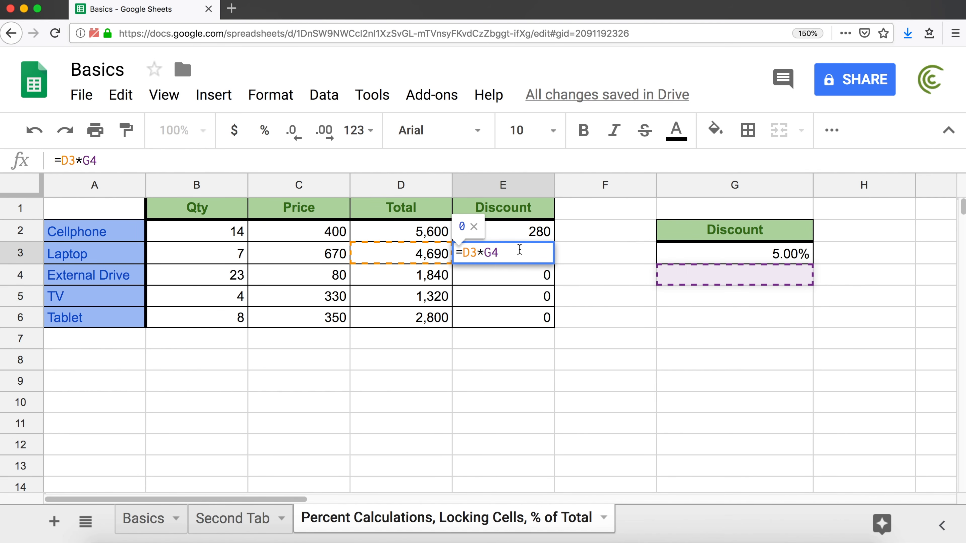
key(BackSpace)
text(3)
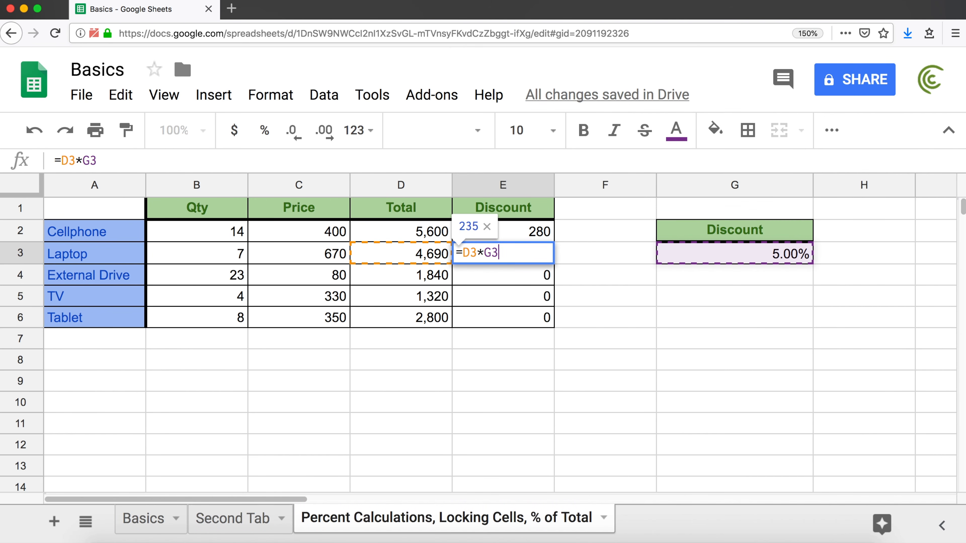
key(Return)
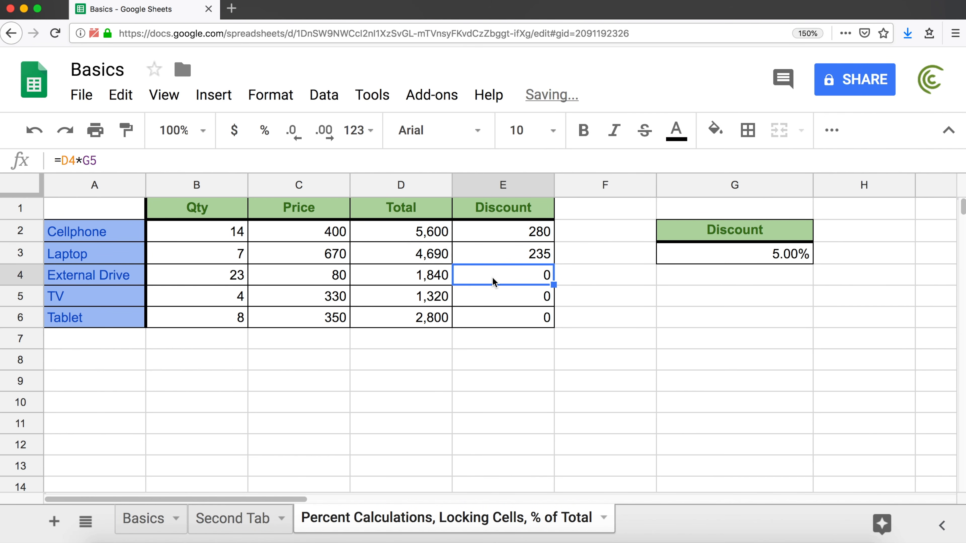
Step: Change the External Drive discount formula in E4 to =D4*G3 so it points to the discount rate cell
double_click(507, 273)
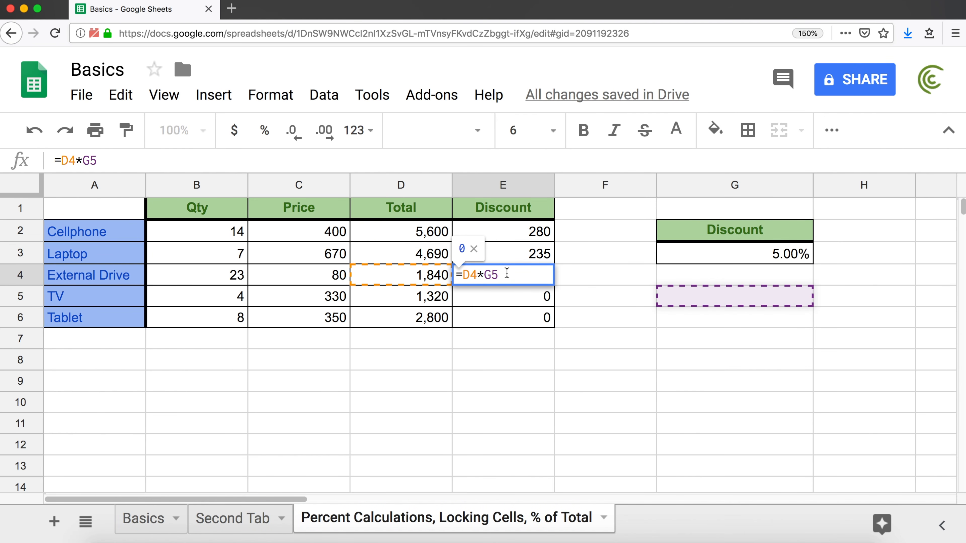
key(BackSpace)
text(3)
key(Return)
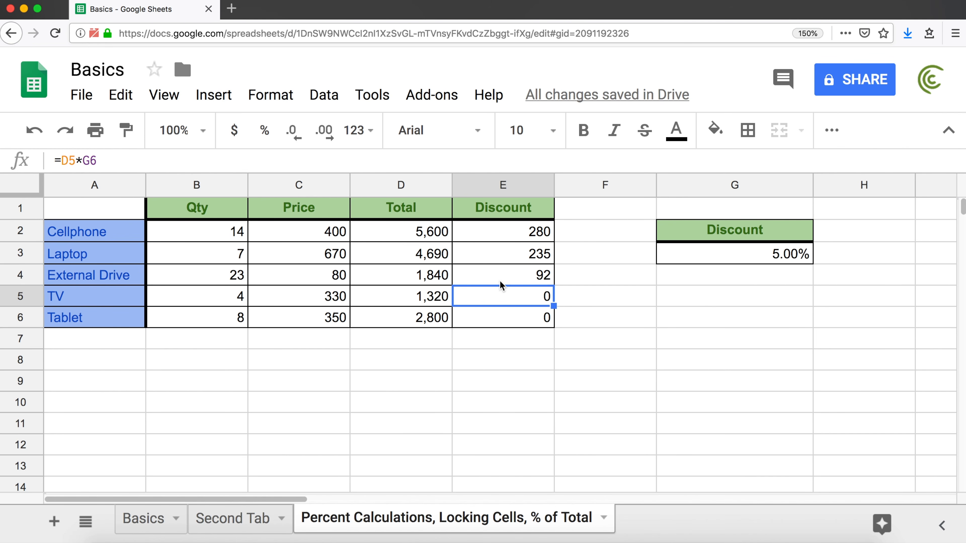
Step: Undo the manual formula edits in E4 and E3
key(super+z)
key(super+z)
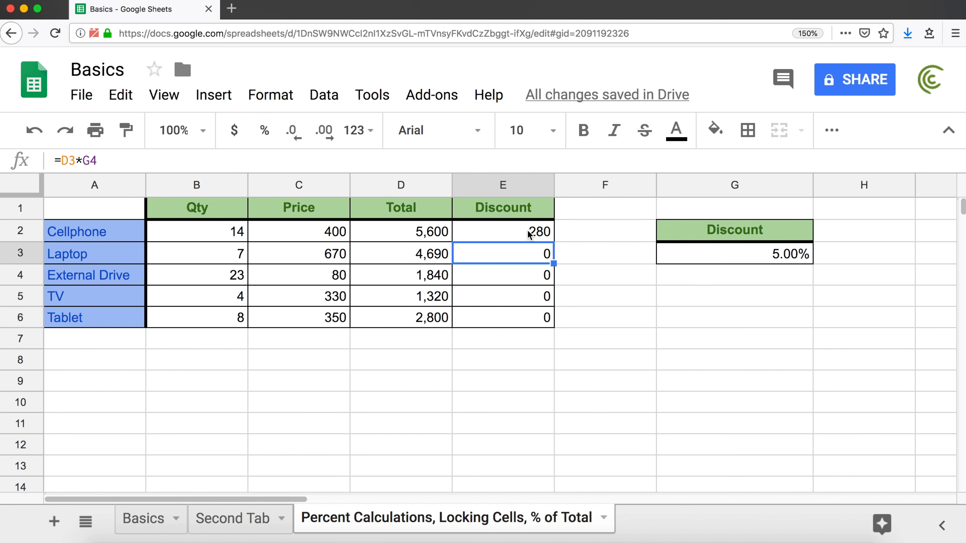
Step: Lock the rate reference in the Cellphone discount formula in E2 as =D2*$G$3 and copy the formula down through E6
click(528, 229)
double_click(527, 229)
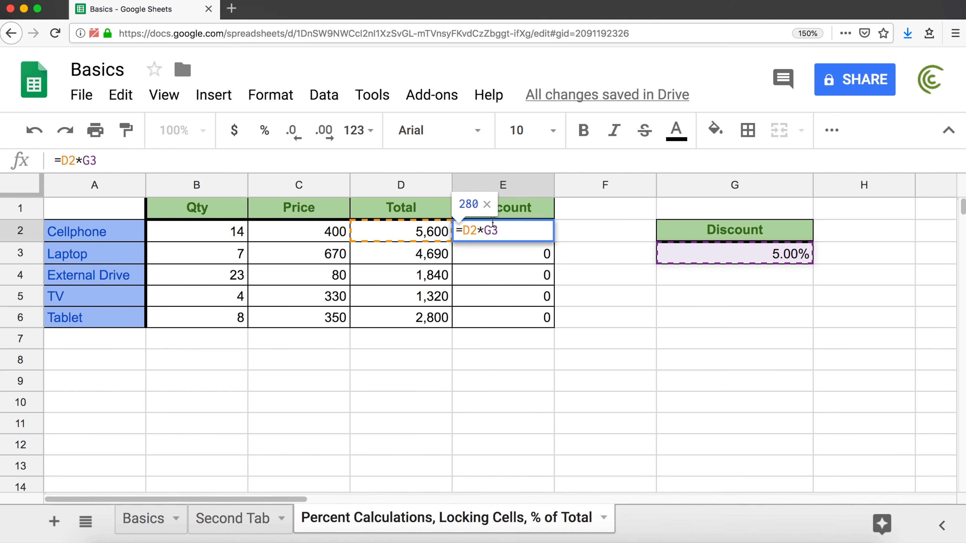
click(487, 229)
text($)
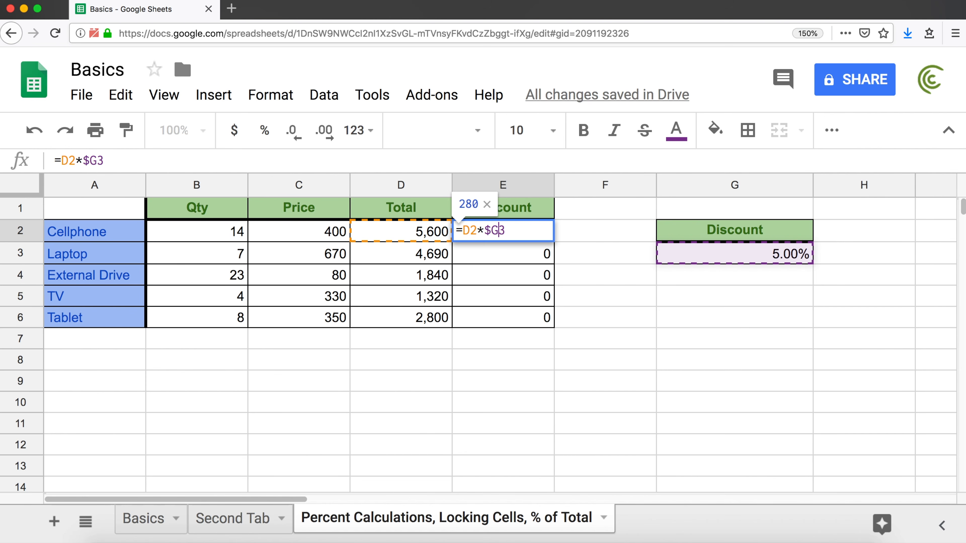
text($)
key(Return)
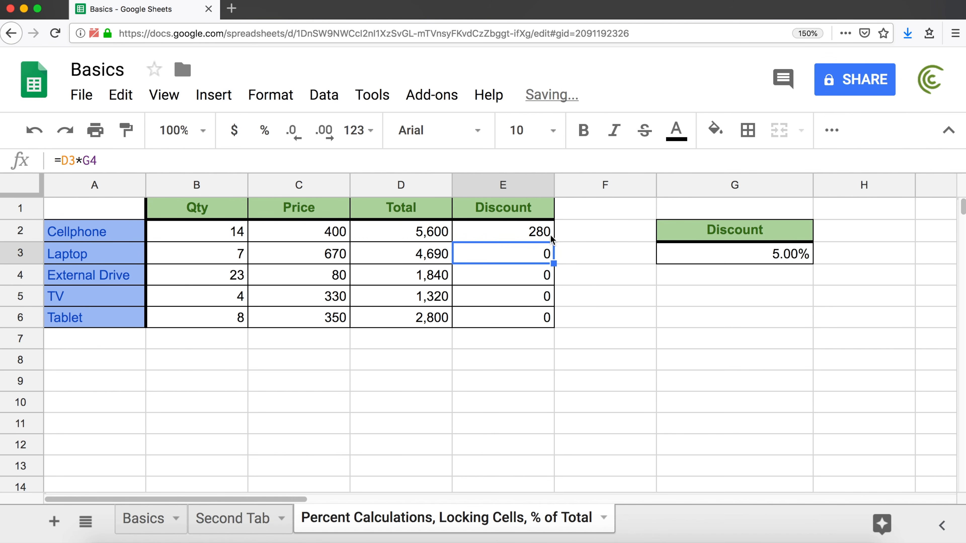
click(544, 233)
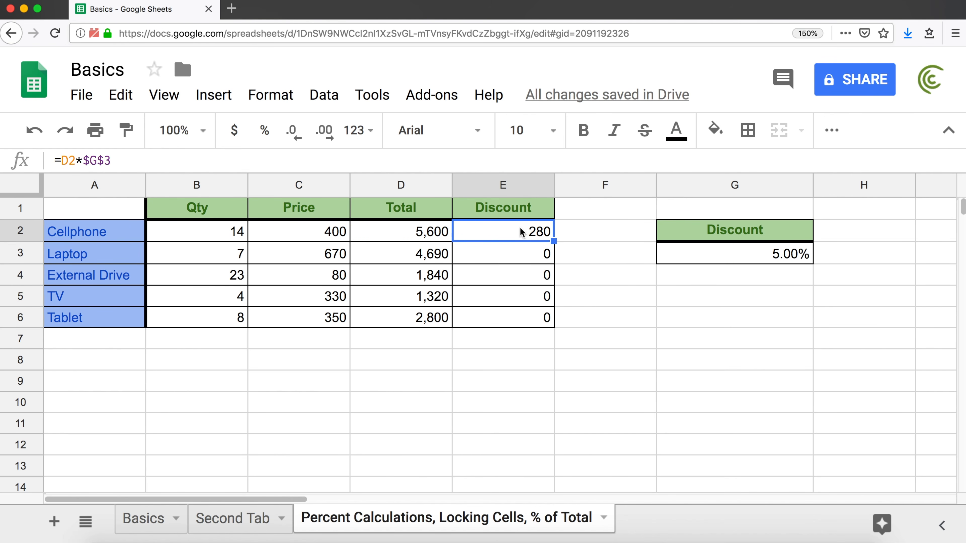
drag(553, 241, 549, 321)
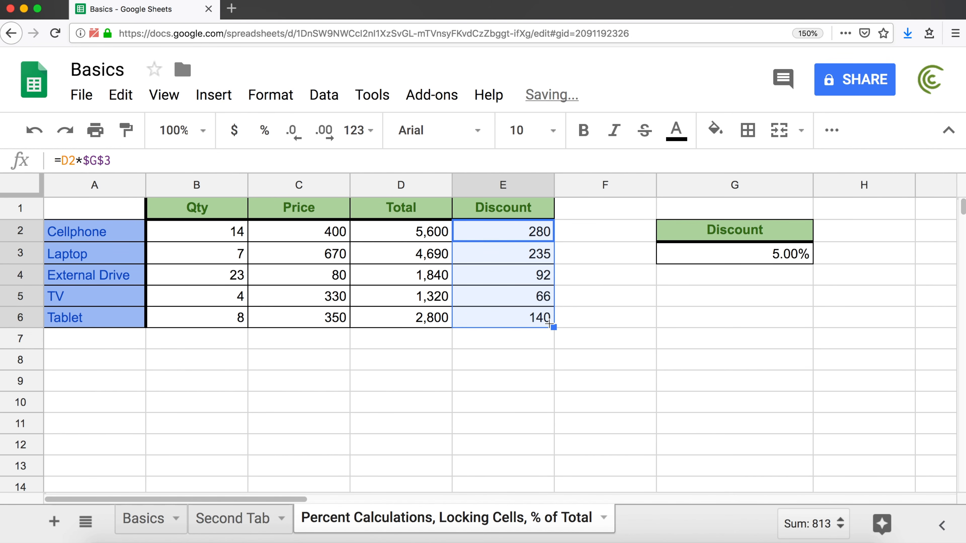
Step: Examine the relative D2 and locked $G$3 references in the E2 formula, leaving the formula as it is
click(530, 235)
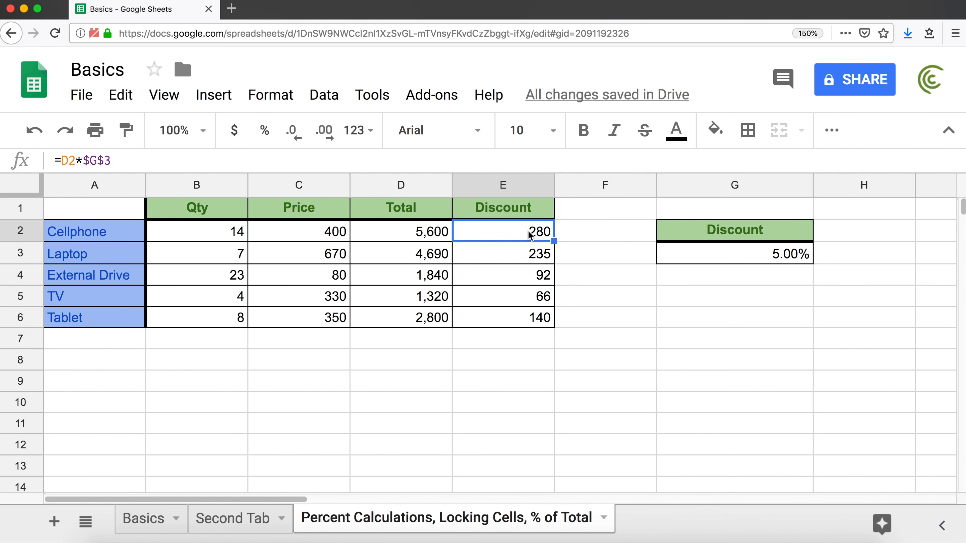
double_click(530, 234)
double_click(540, 230)
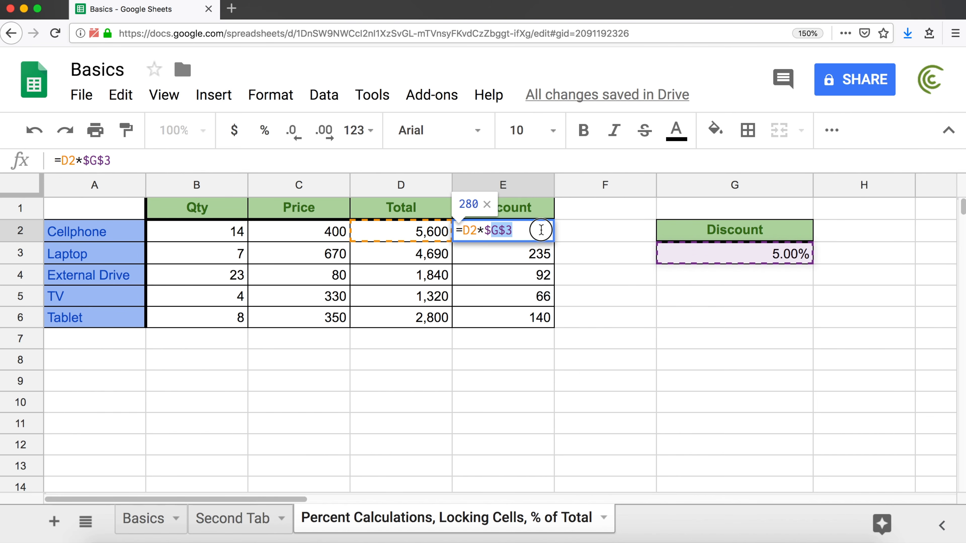
double_click(468, 230)
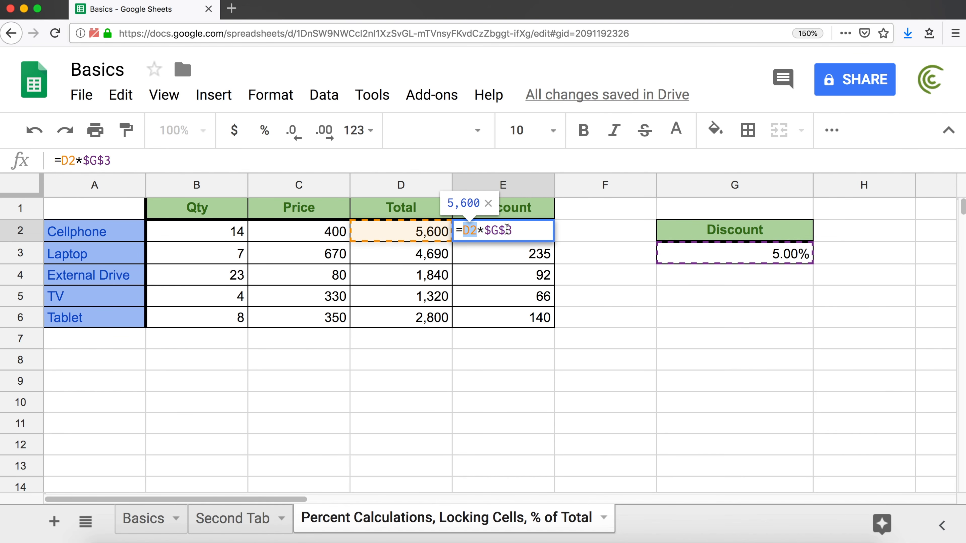
drag(514, 230, 486, 231)
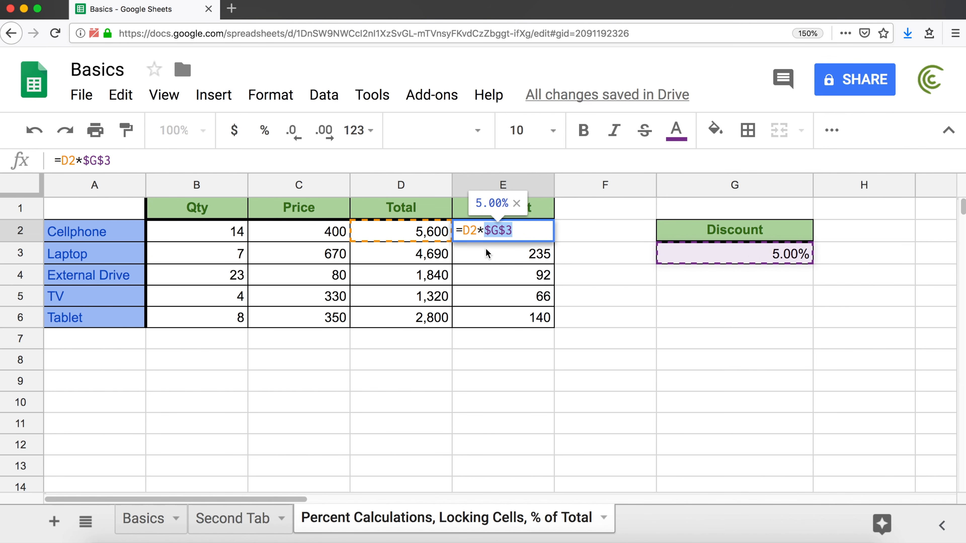
double_click(471, 231)
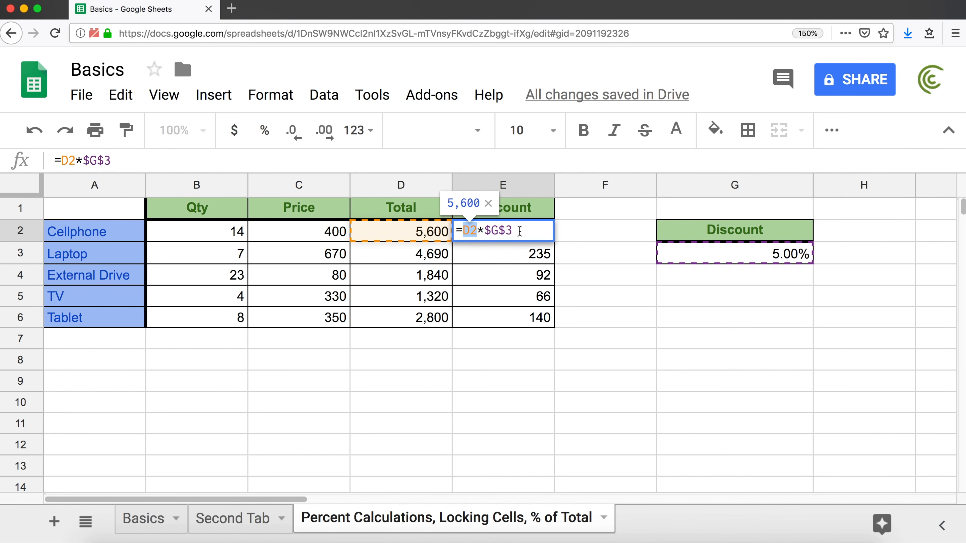
key(Return)
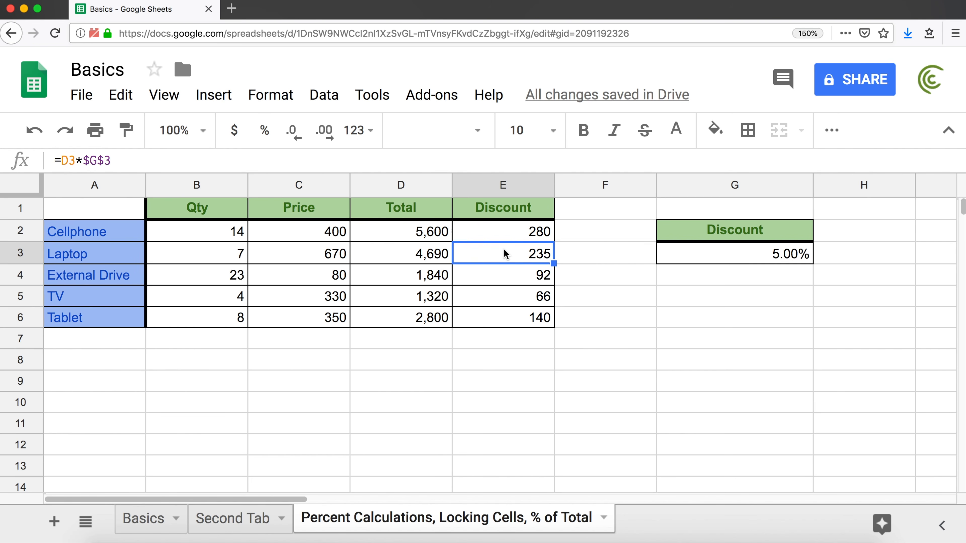
Step: Check which cells the copied discount formulas in E3 through E6 refer to
double_click(509, 253)
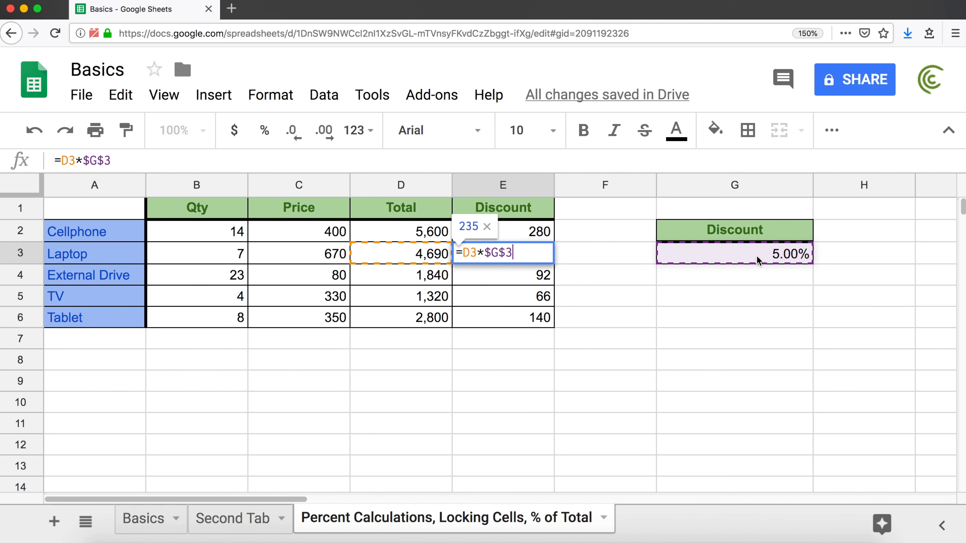
key(Return)
double_click(513, 281)
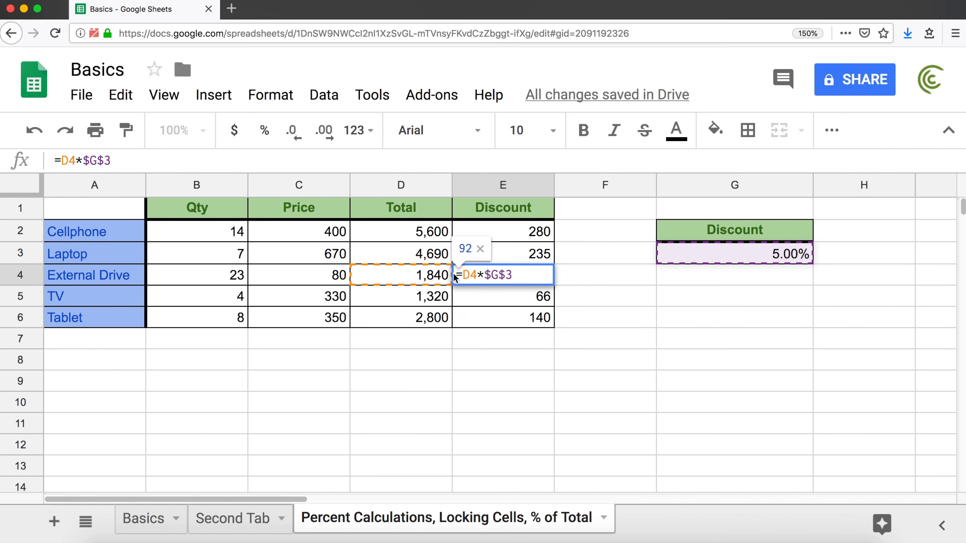
key(Return)
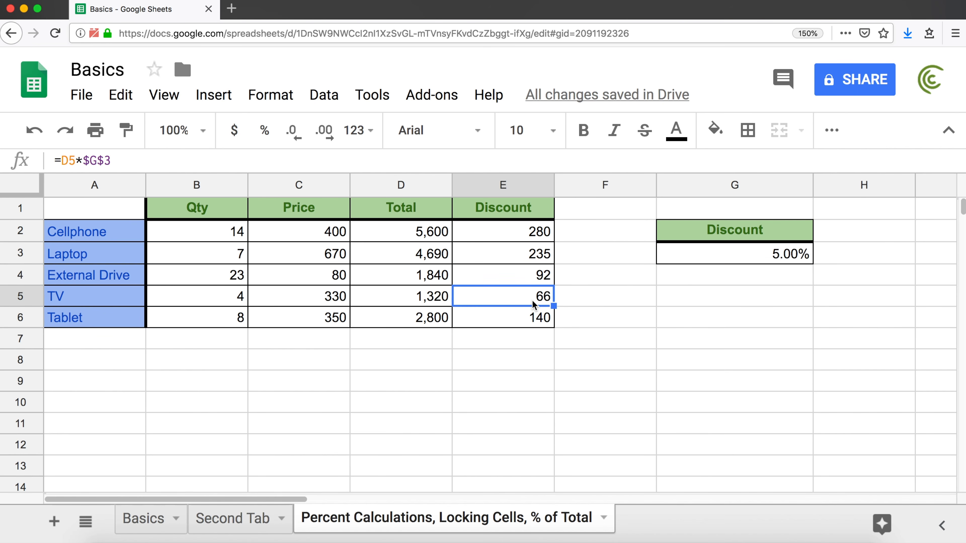
double_click(534, 305)
key(Escape)
double_click(525, 318)
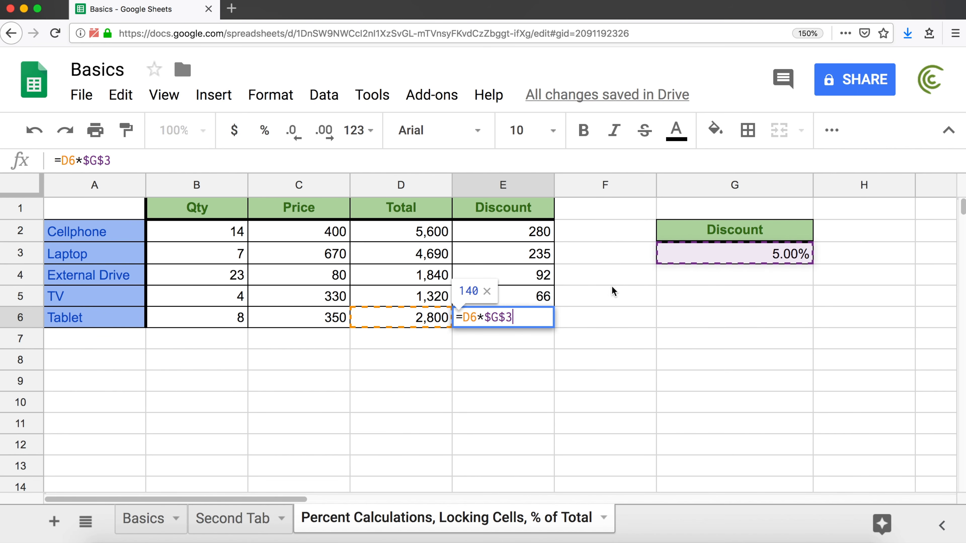
key(Escape)
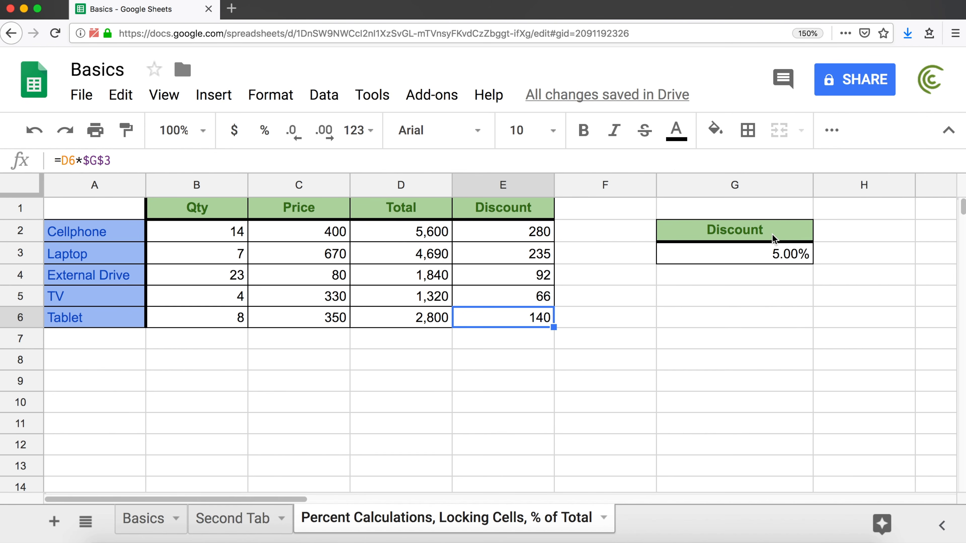
Step: Insert one column to the left of column F and copy the formatting of E1:E6 onto F1:F6
right_click(588, 188)
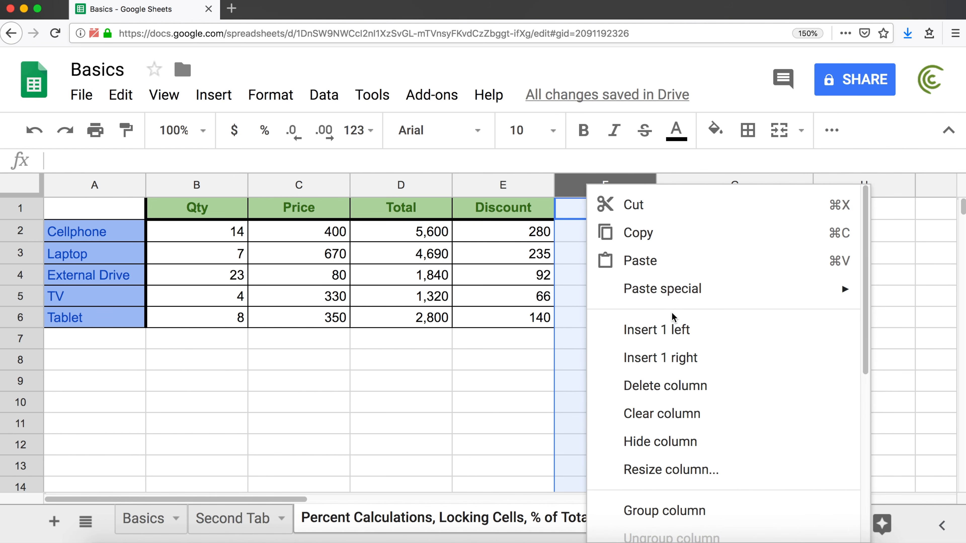
click(671, 331)
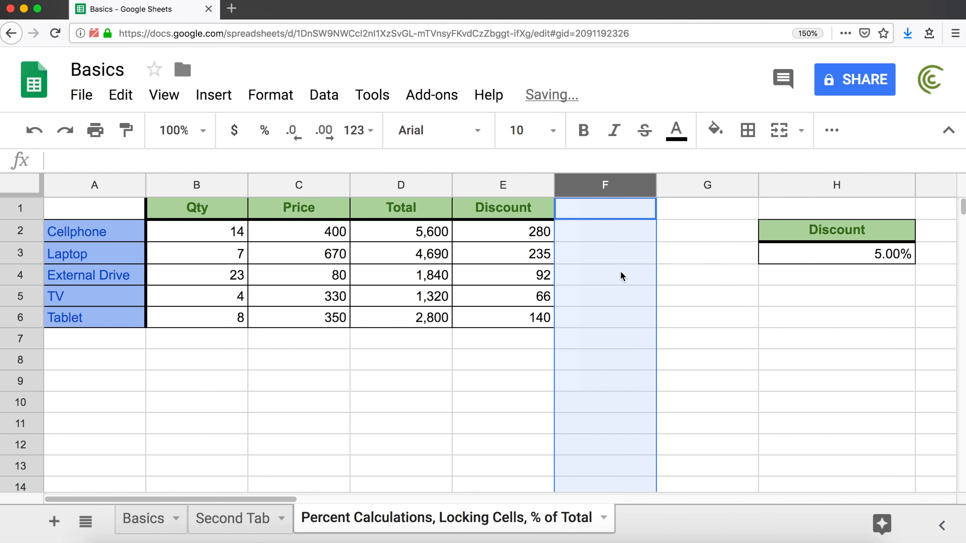
click(586, 215)
drag(480, 209, 496, 313)
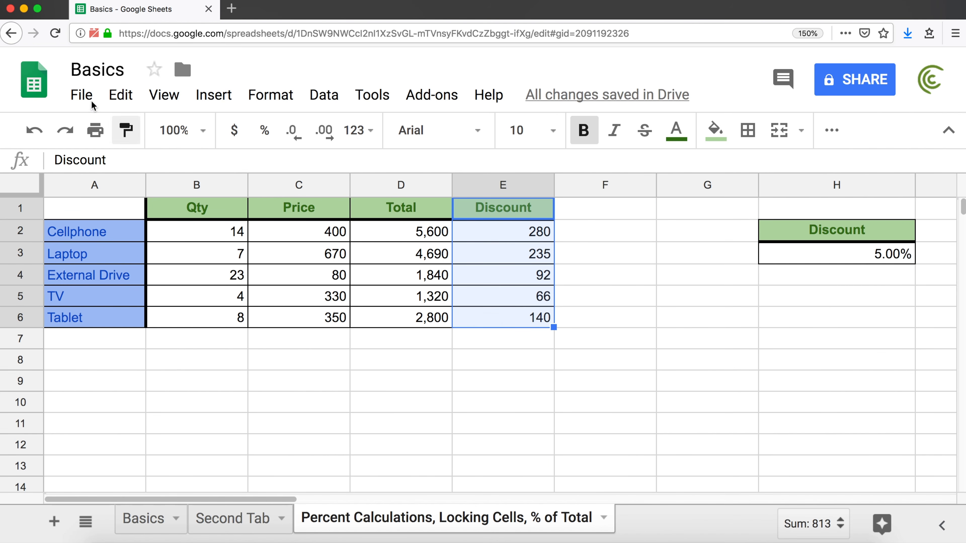
click(128, 134)
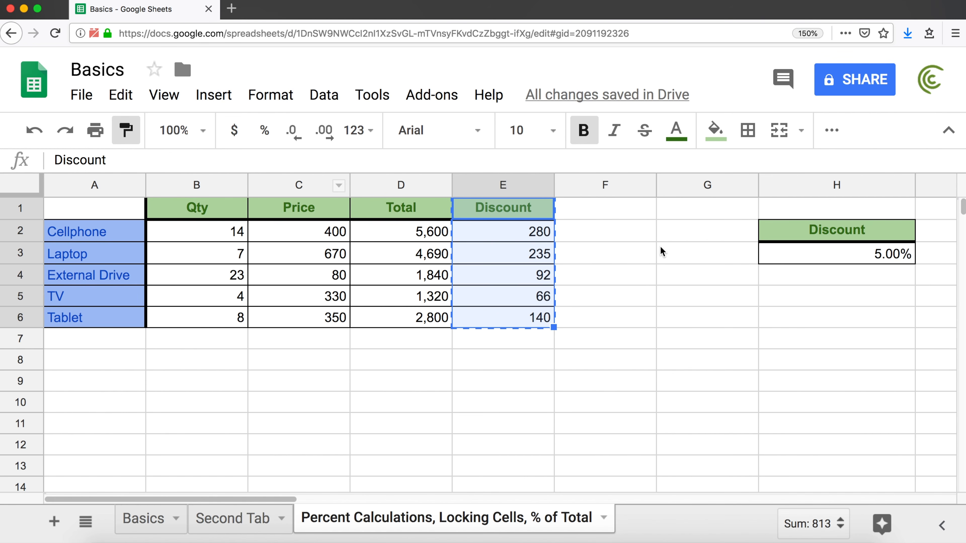
click(621, 211)
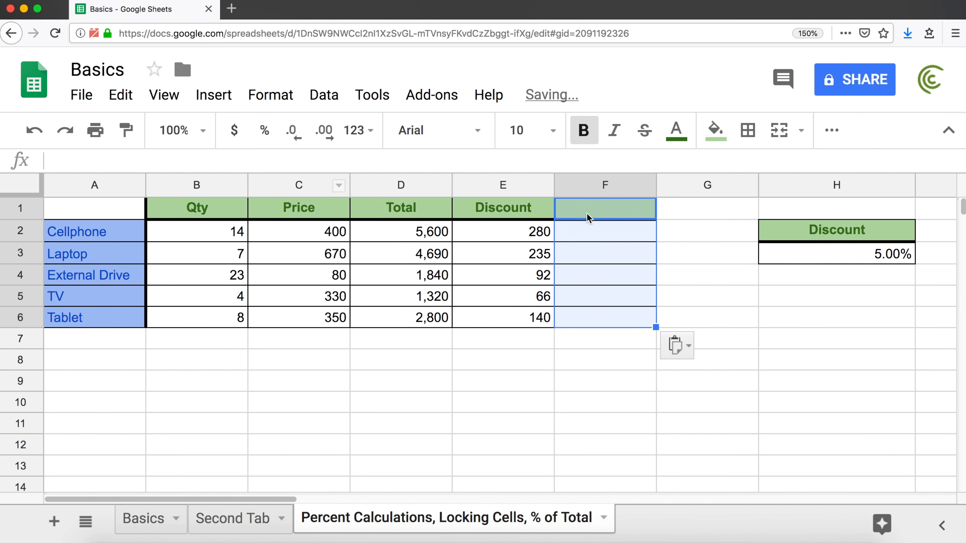
Step: Enter the header "Total After Discount" in F1
click(613, 207)
text(Total Af)
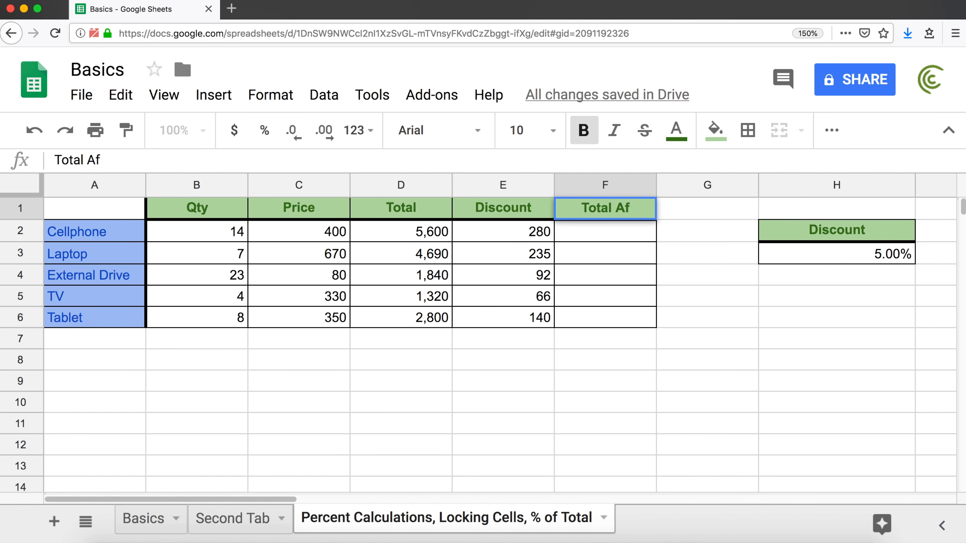
text(ter Discount)
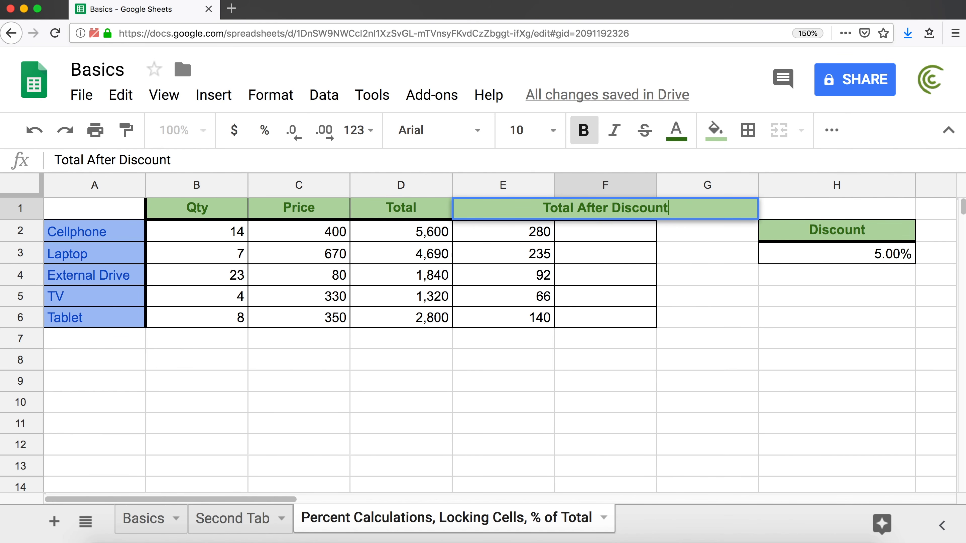
key(Return)
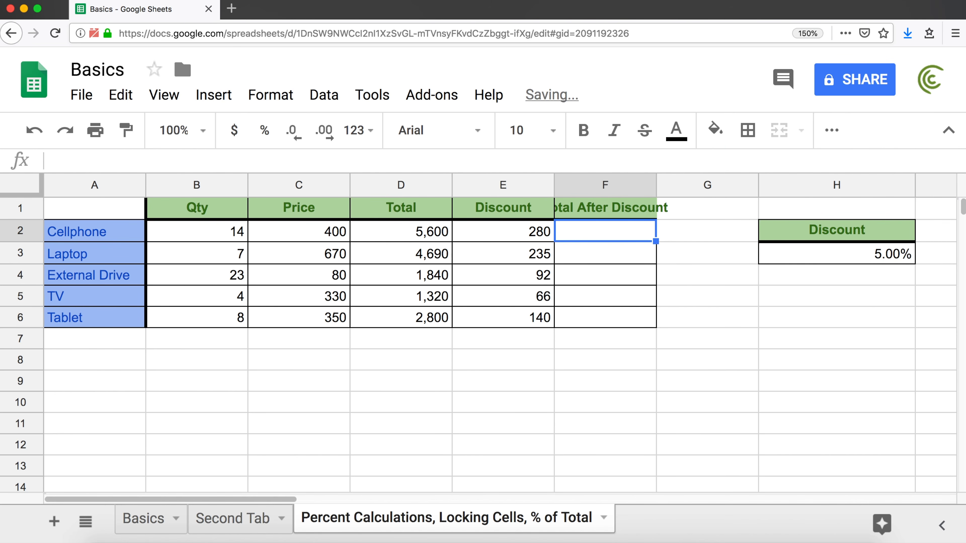
Step: Set the text wrapping of the F1 header to wrap within its cell
click(598, 214)
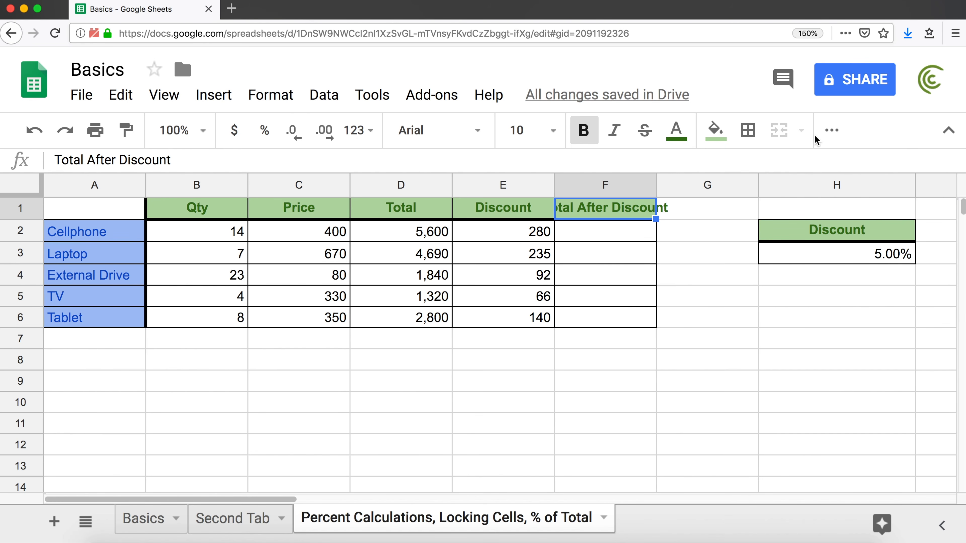
click(833, 132)
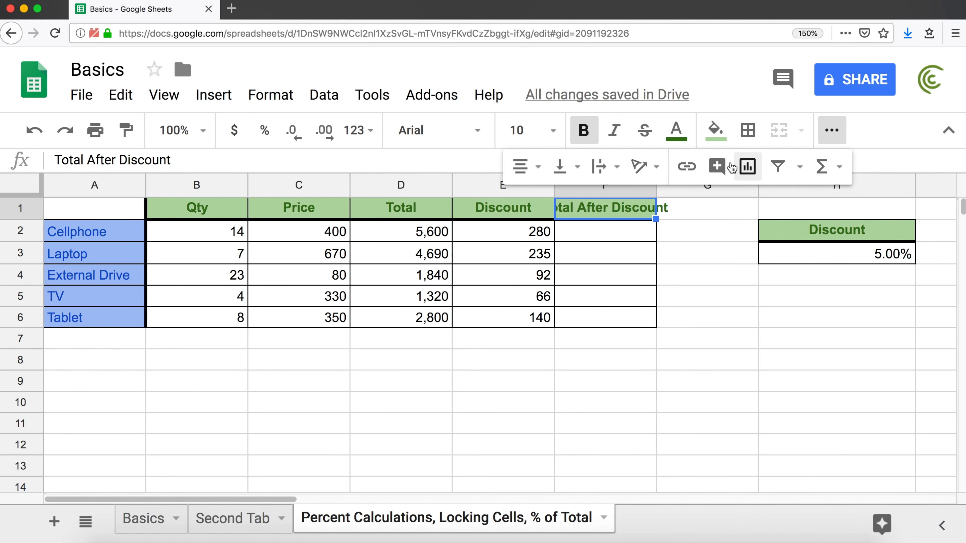
click(616, 174)
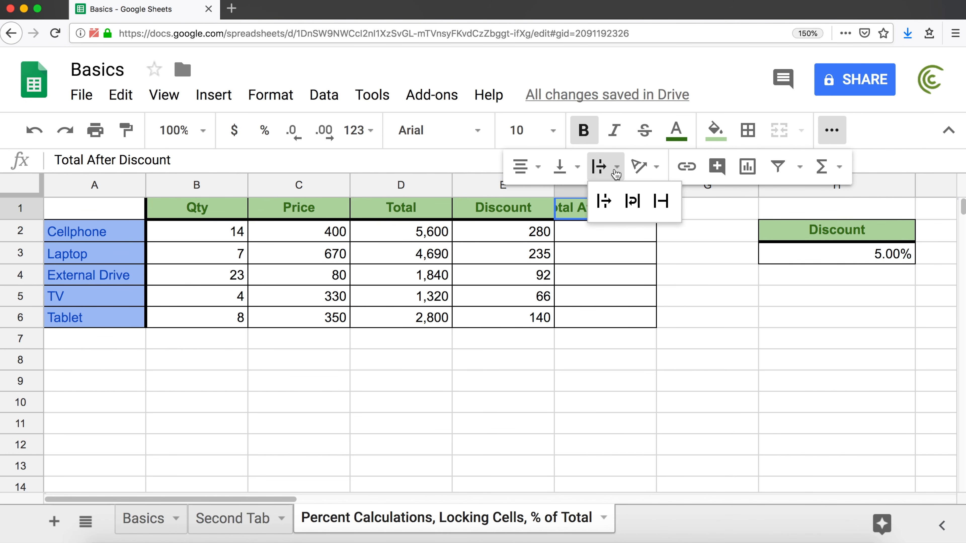
click(639, 208)
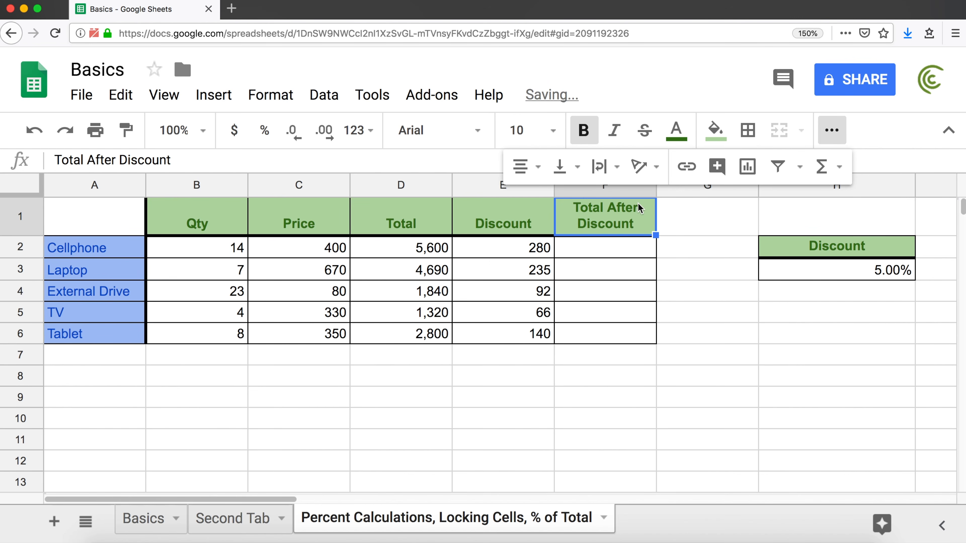
click(611, 248)
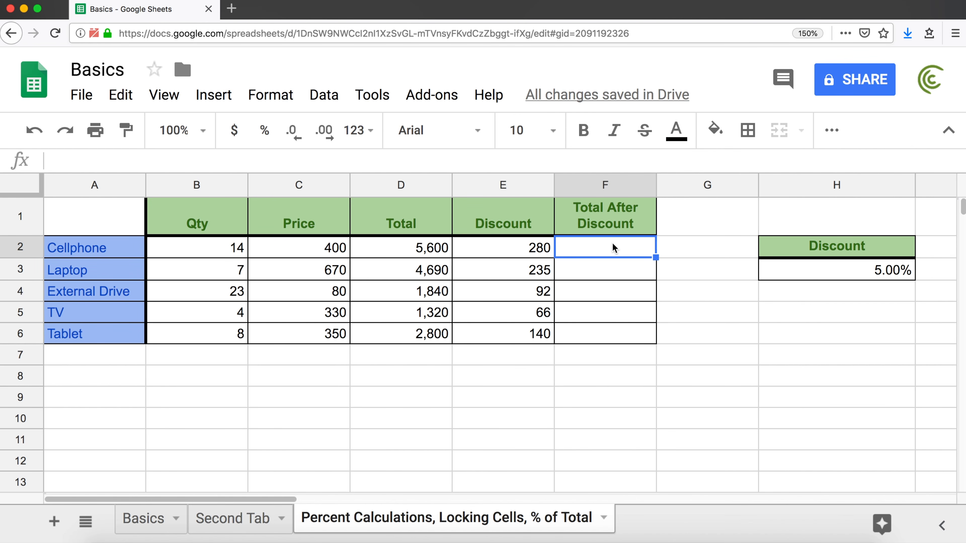
text(=)
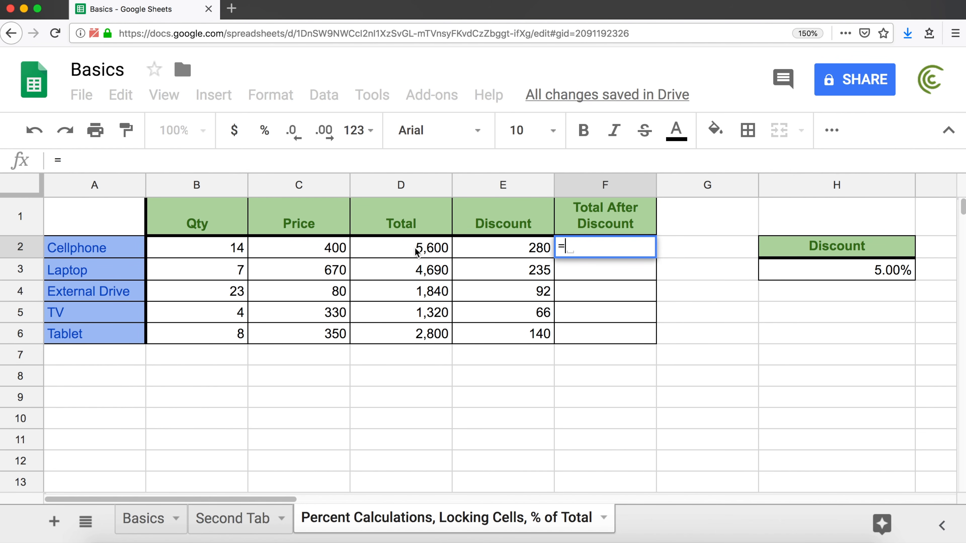
text(D2)
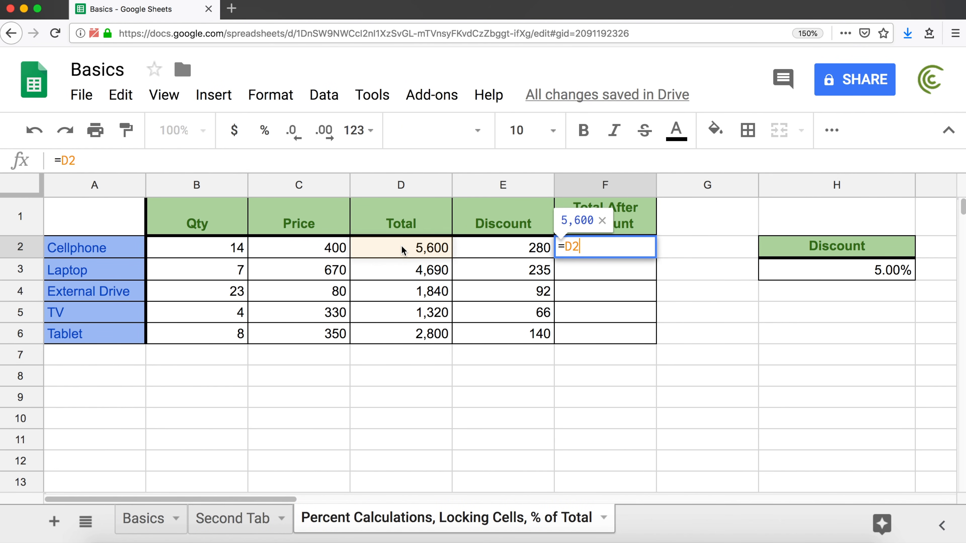
text(-)
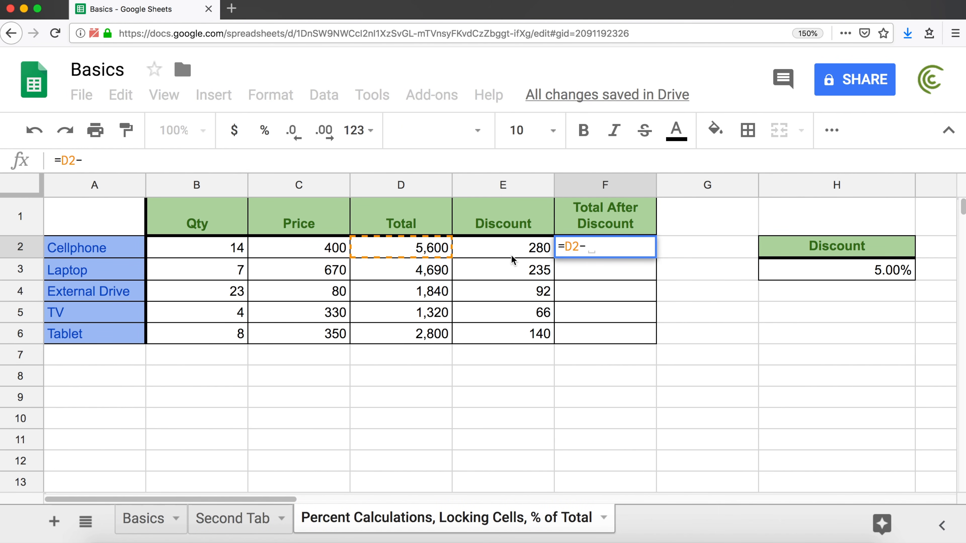
text(E2)
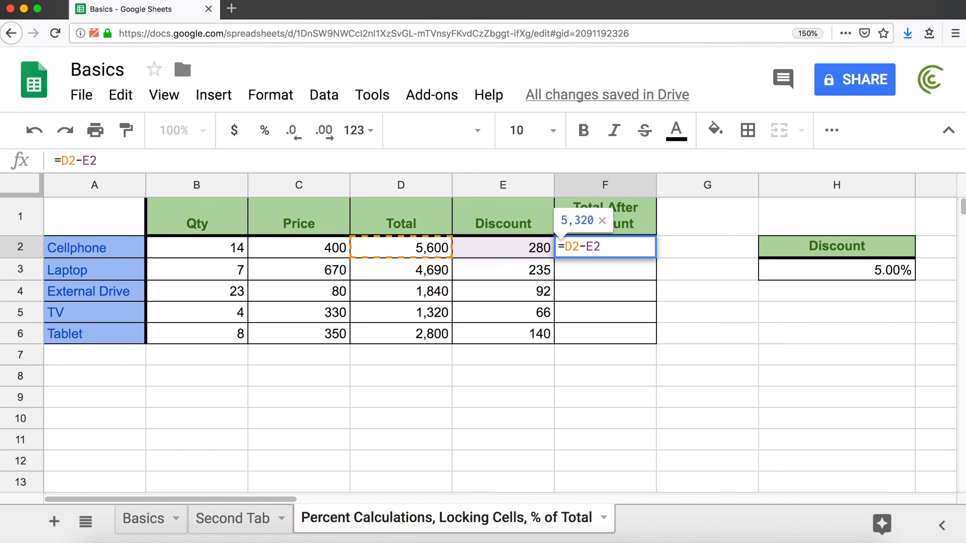
key(Return)
click(608, 252)
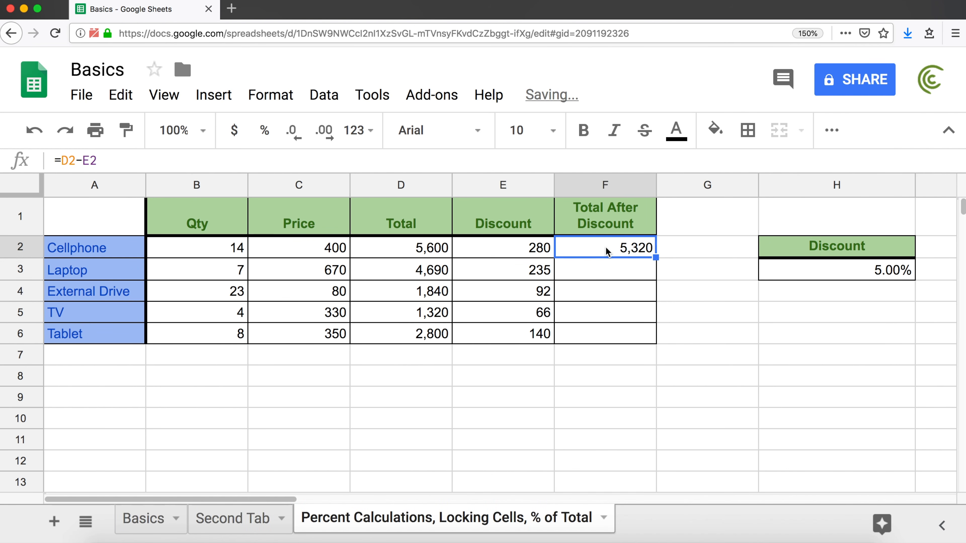
key(Delete)
Step: Examine the Discount column, including the formula in E2 and the discount amounts in E2:E6
key(Left)
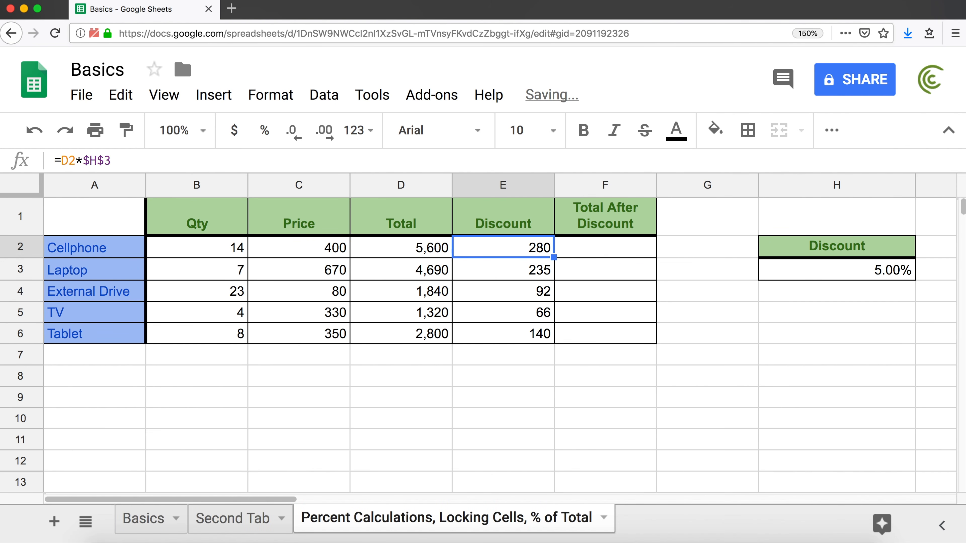
key(Right)
click(521, 249)
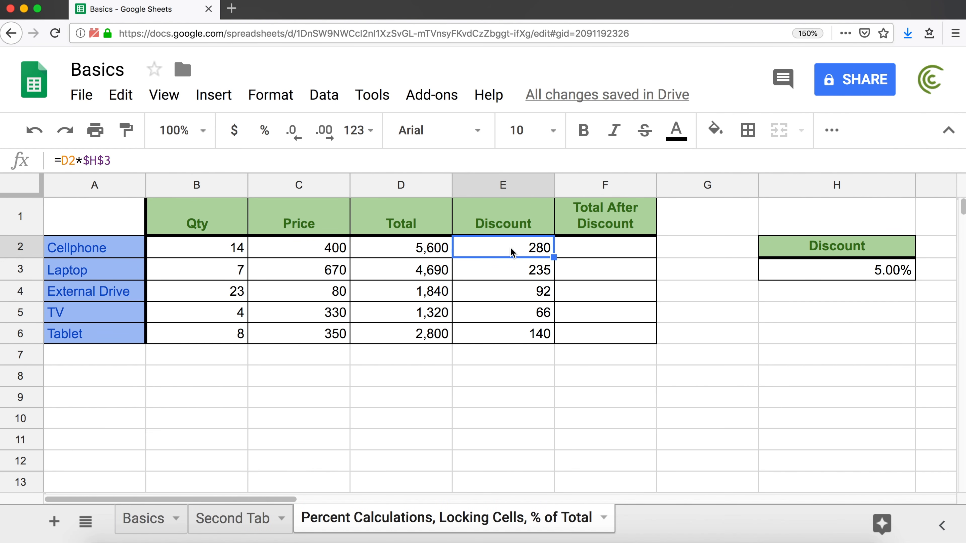
click(514, 186)
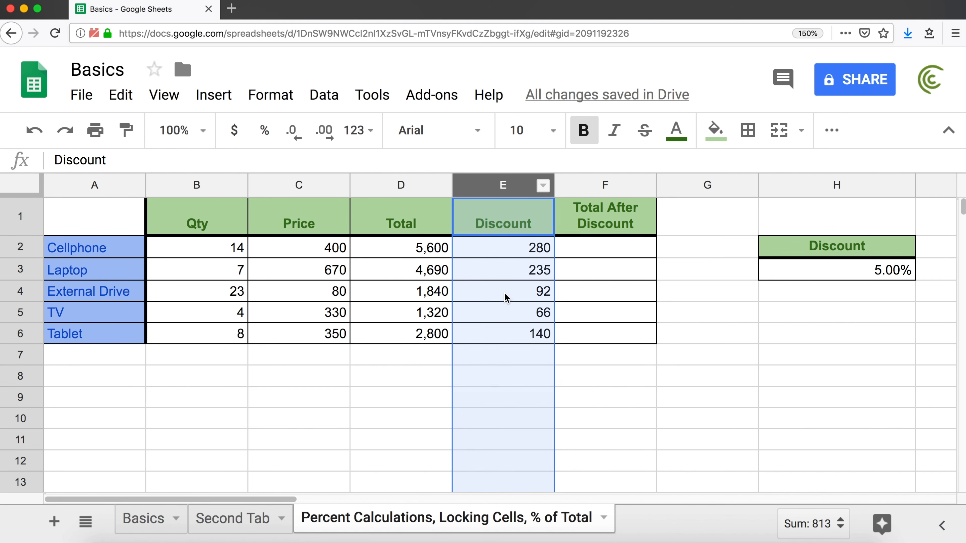
click(621, 256)
drag(533, 254, 531, 334)
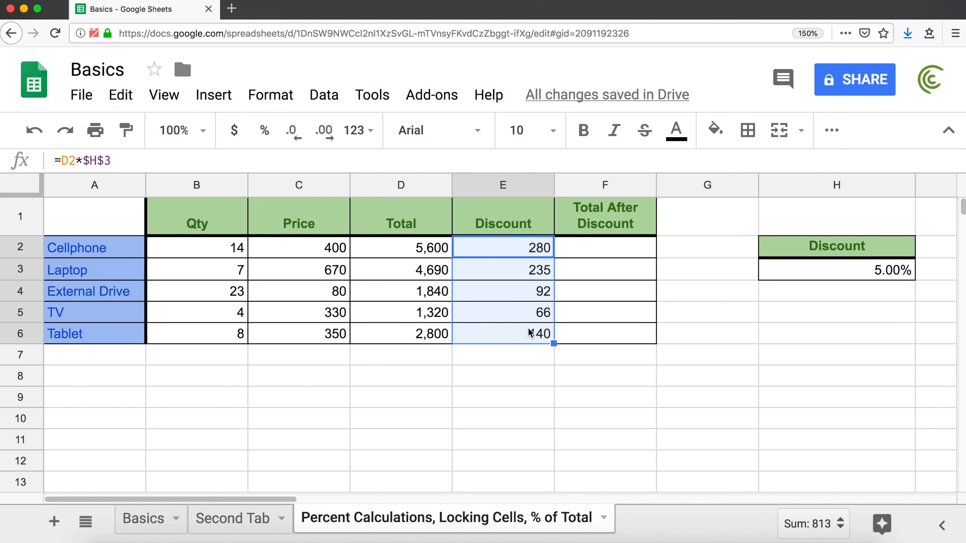
click(623, 247)
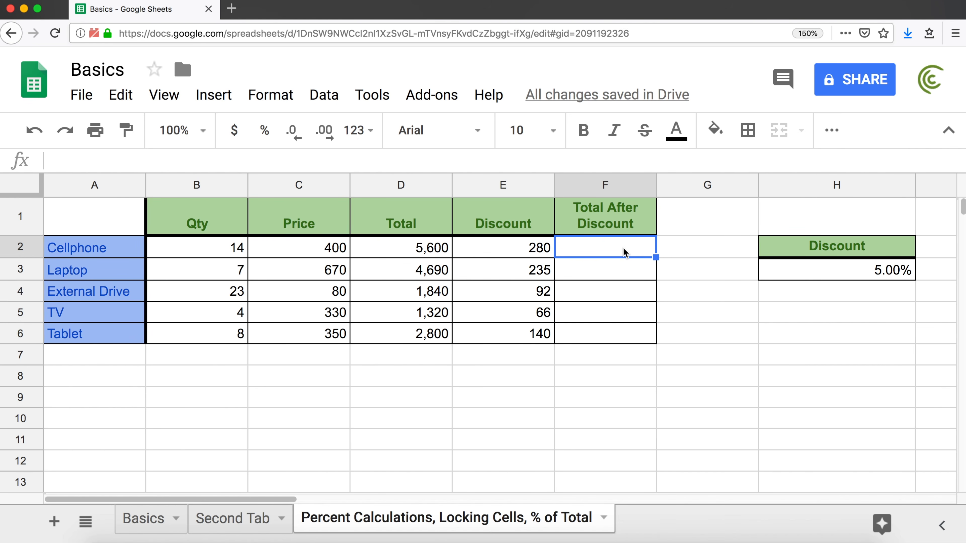
click(539, 248)
Step: Enter the formula =D2-E2 in F2 and check which cells it refers to
click(584, 249)
text(=)
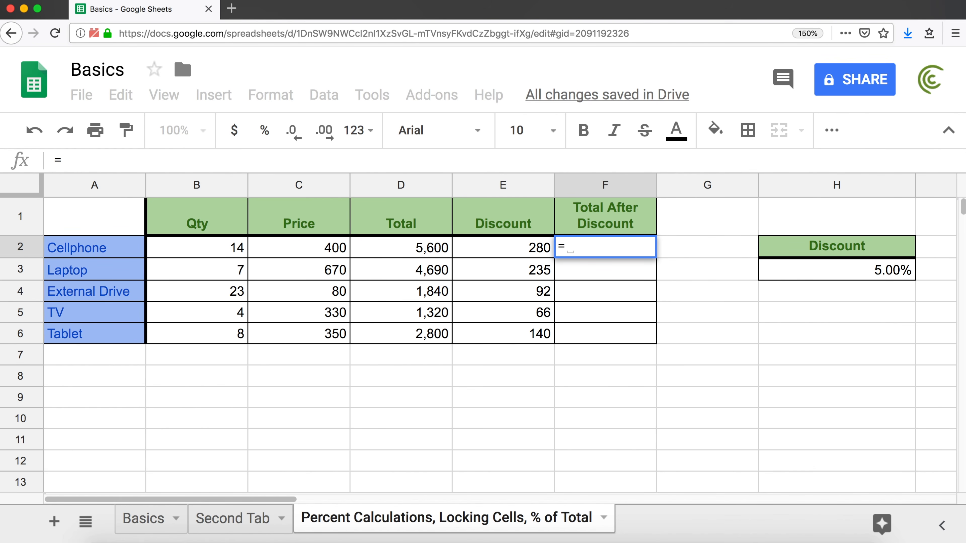
text(D2-)
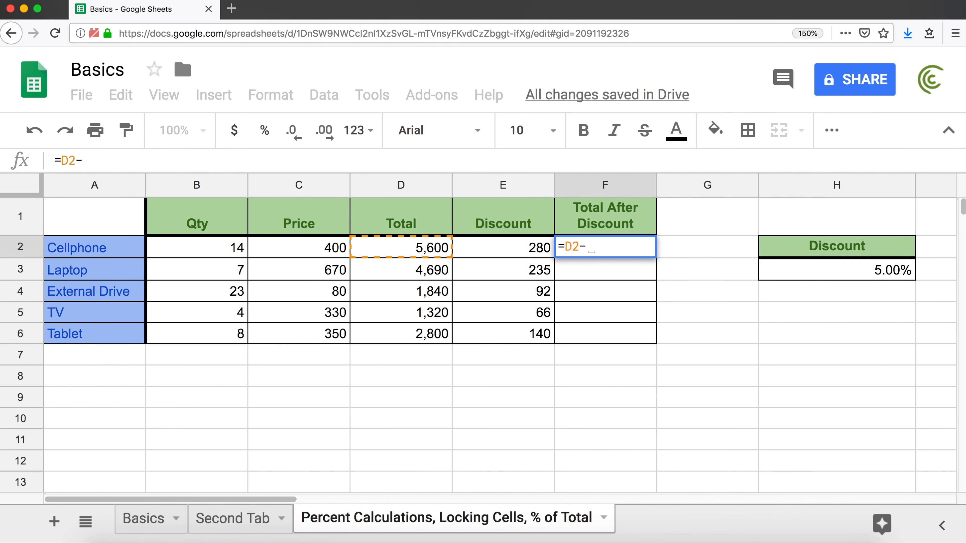
text(E2)
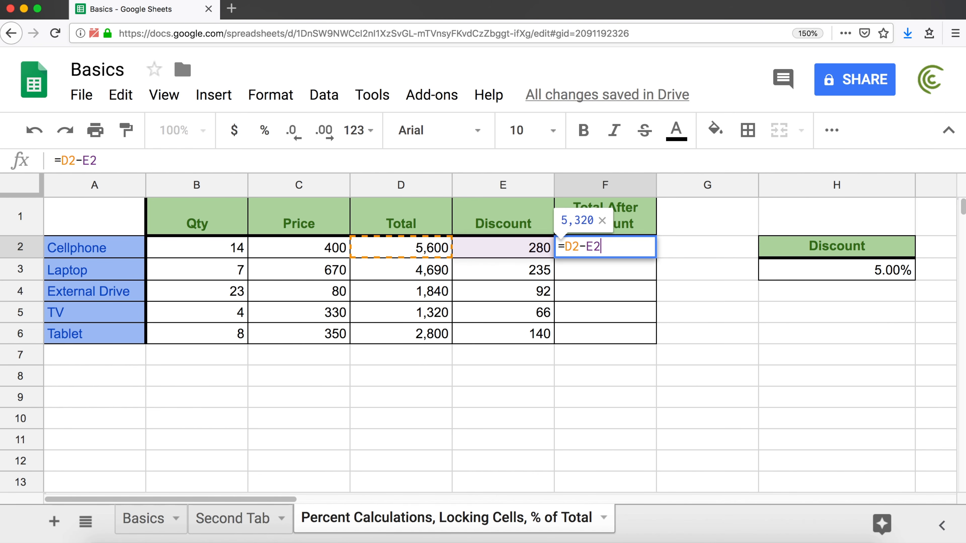
key(Return)
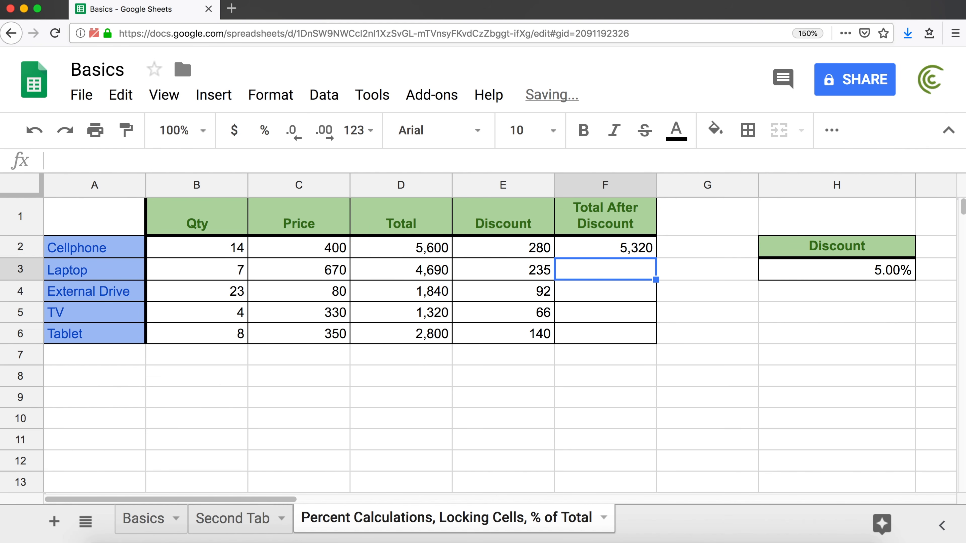
click(639, 248)
double_click(645, 250)
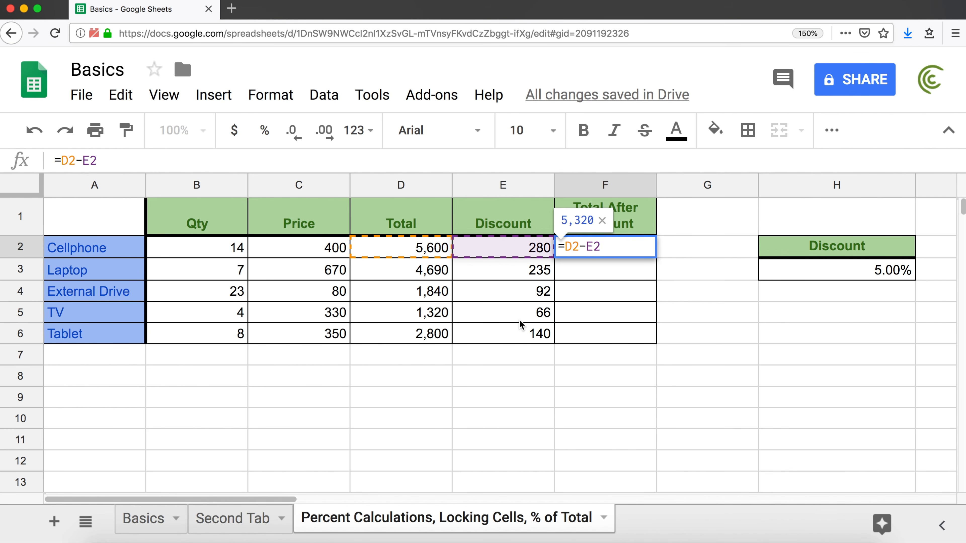
double_click(593, 247)
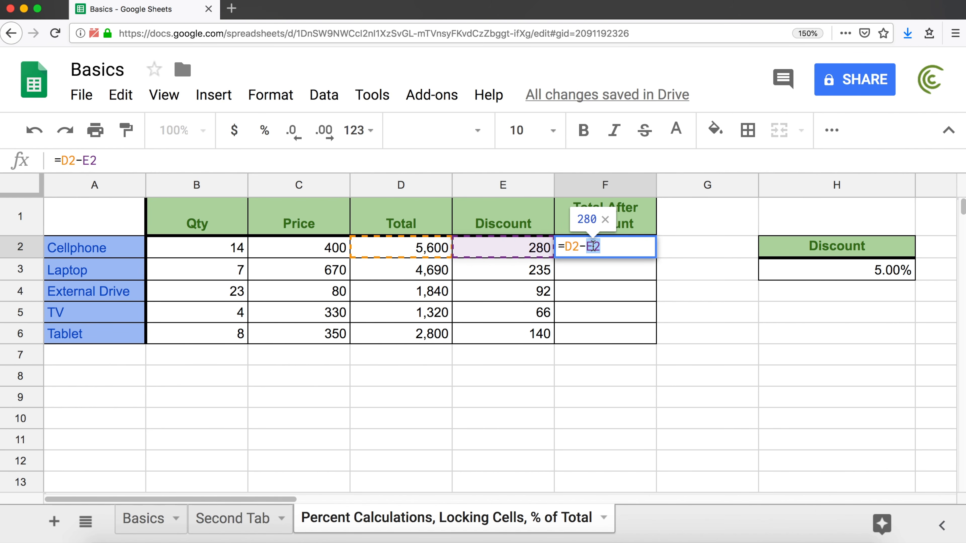
click(601, 247)
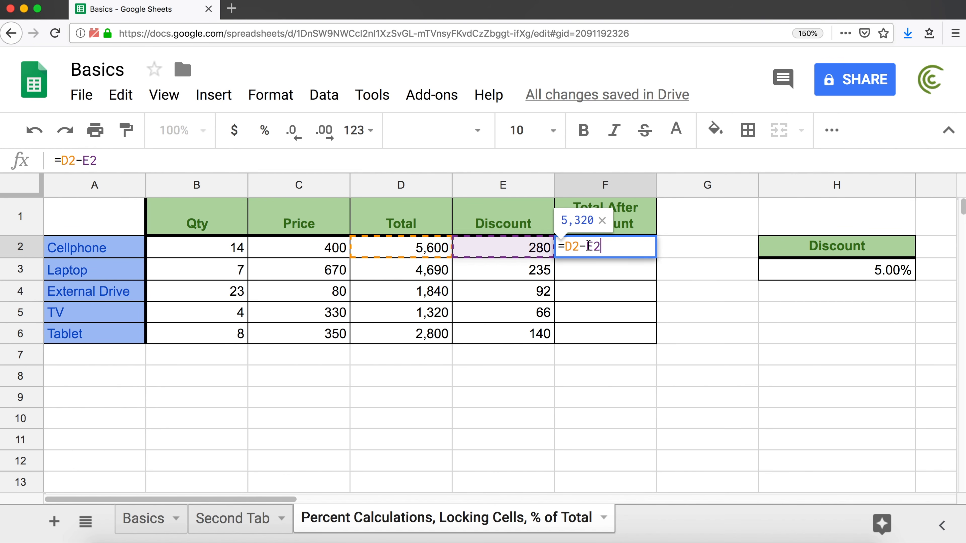
key(Return)
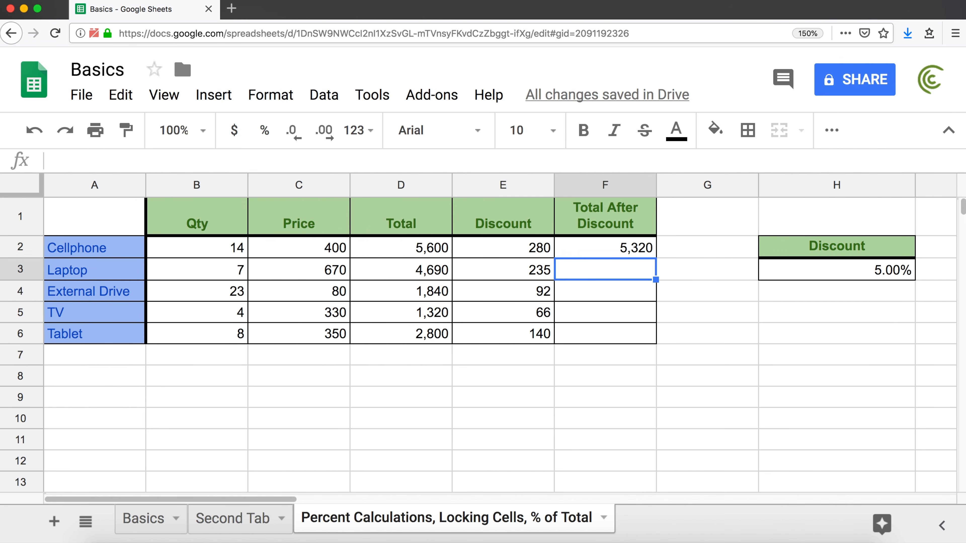
Step: Copy the expression D2*$H$3 from the E2 formula and use it to replace the E2 reference in F2, giving =D2-D2*$H$3
click(526, 248)
double_click(538, 248)
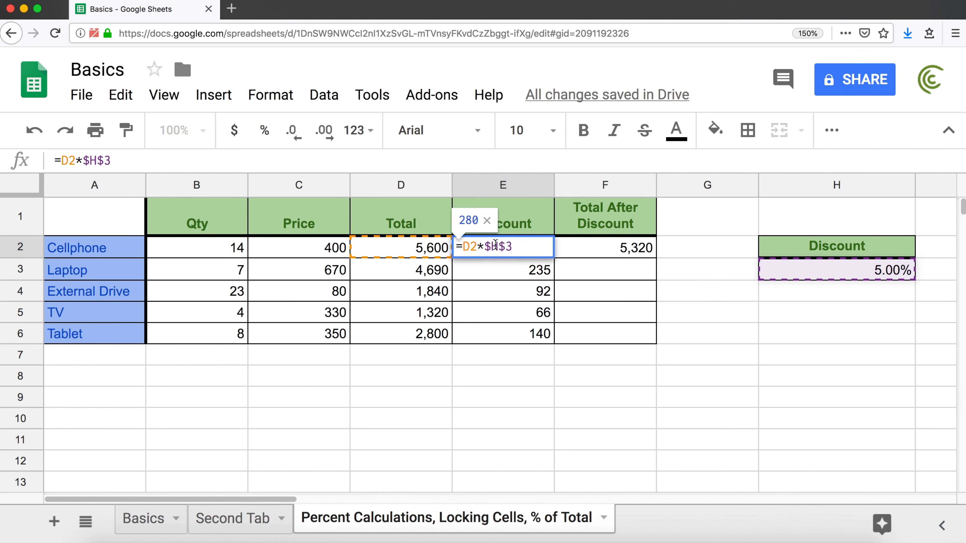
drag(513, 248, 461, 248)
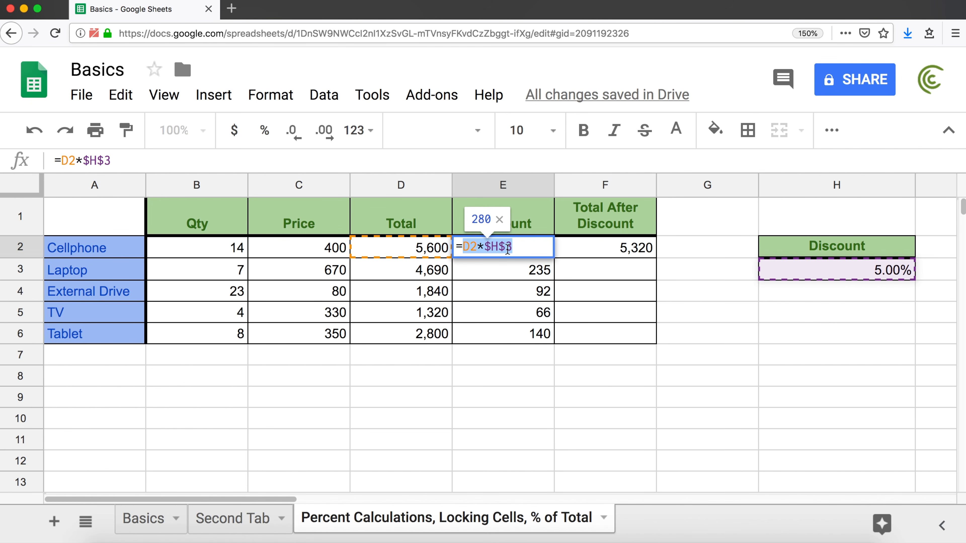
key(Escape)
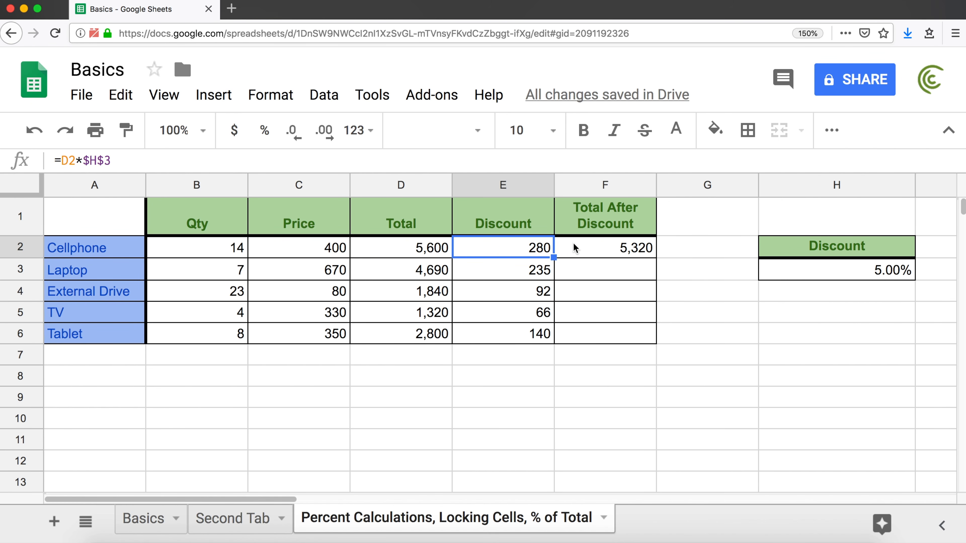
double_click(573, 248)
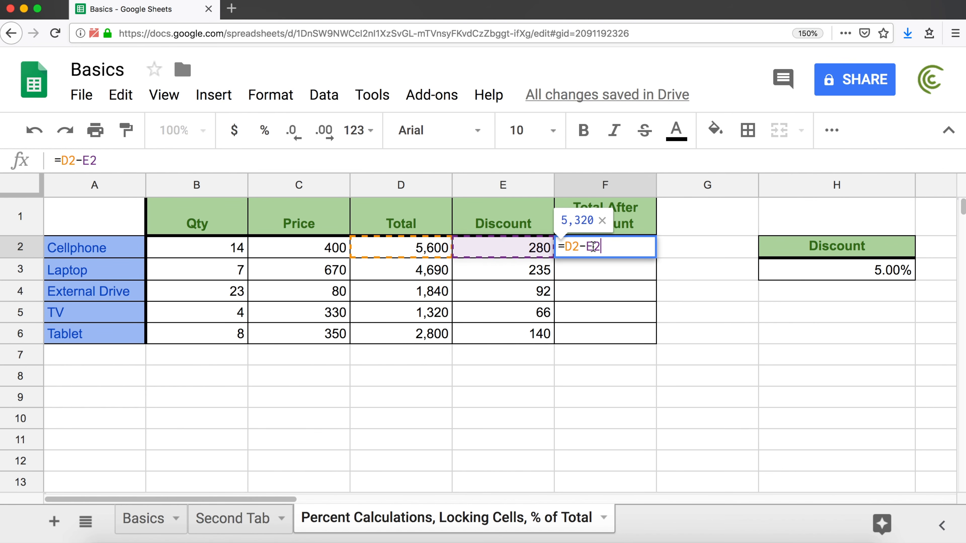
double_click(595, 248)
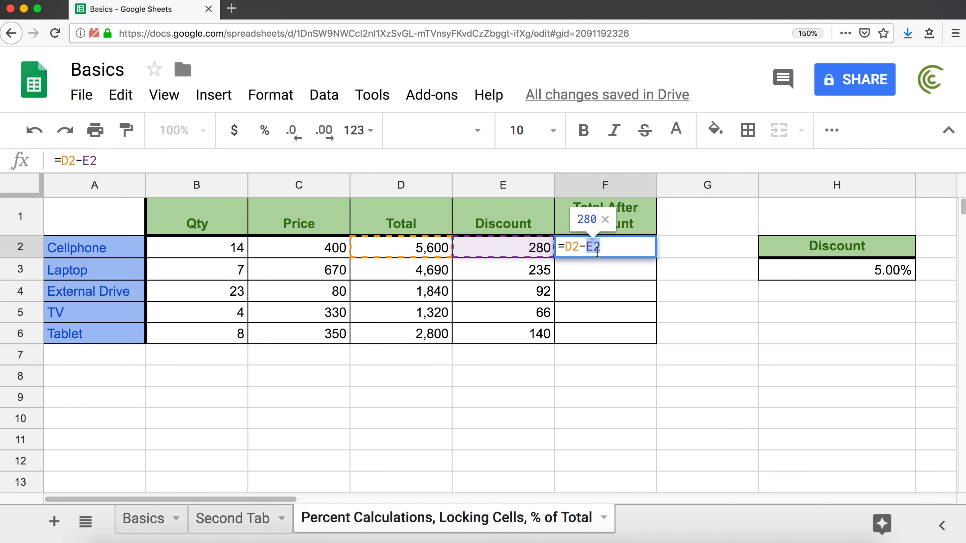
key(BackSpace)
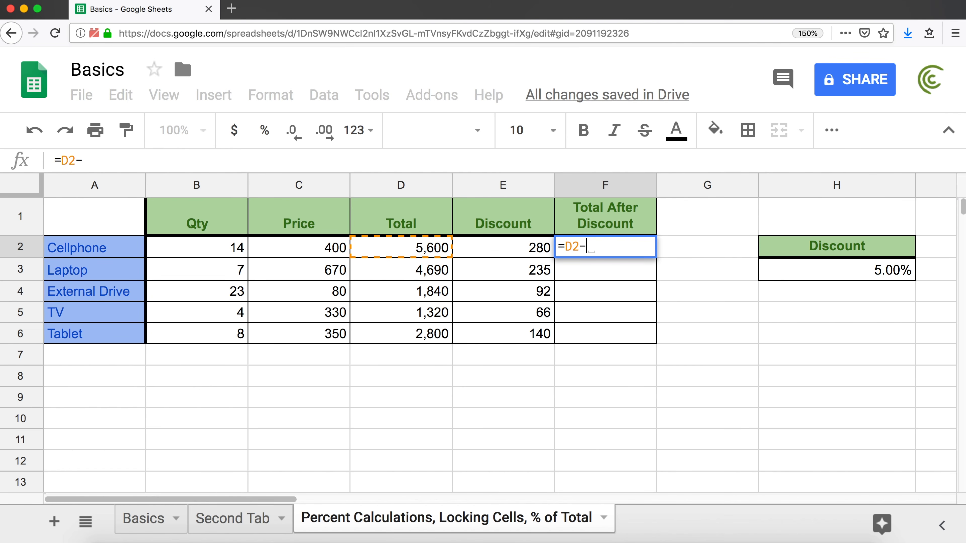
text(D2*$H$3)
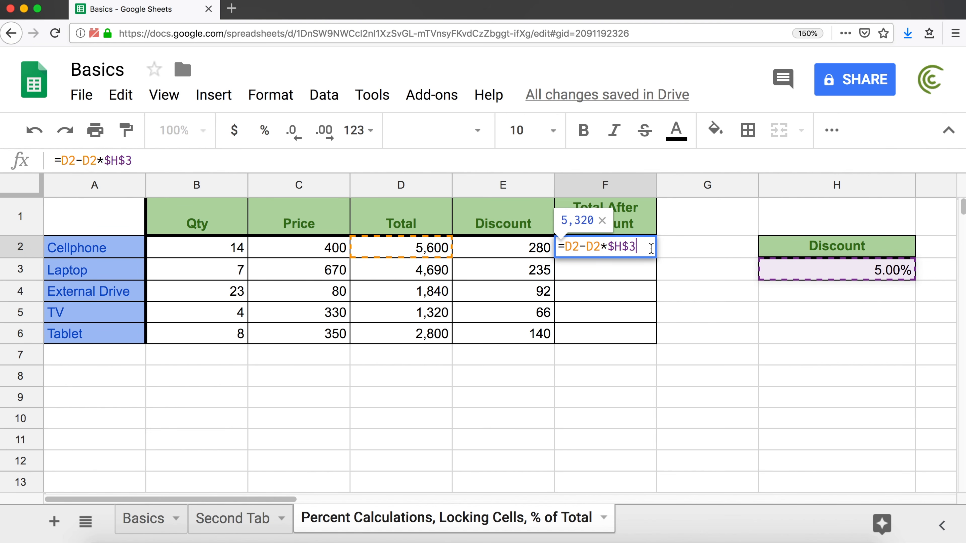
key(Return)
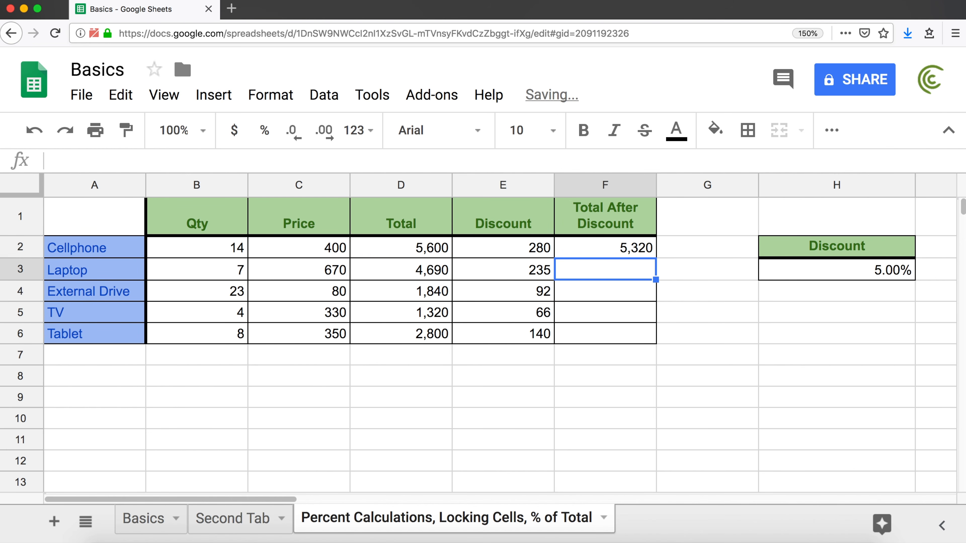
Step: Delete the Discount column E and fill the Total After Discount formula from E2 down to E6
click(516, 186)
click(507, 185)
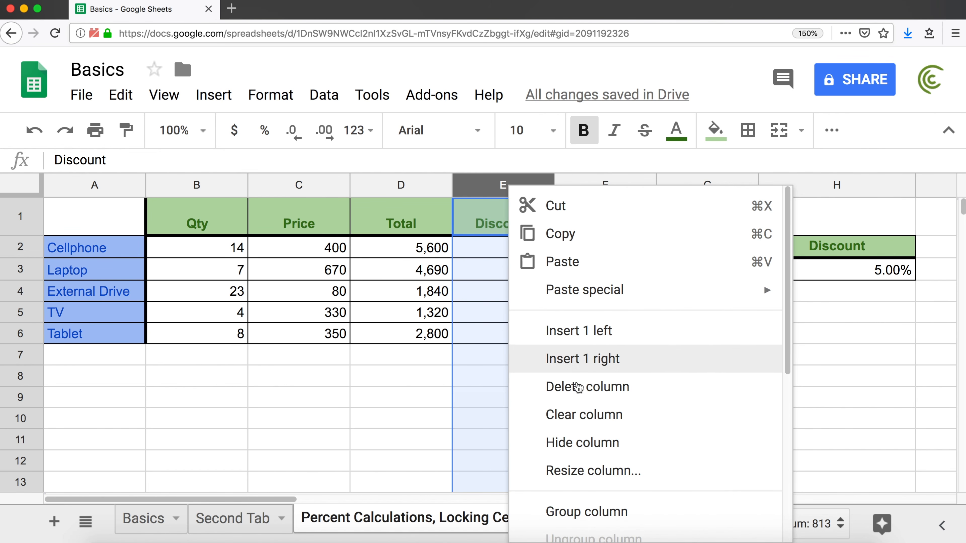
click(578, 386)
click(516, 248)
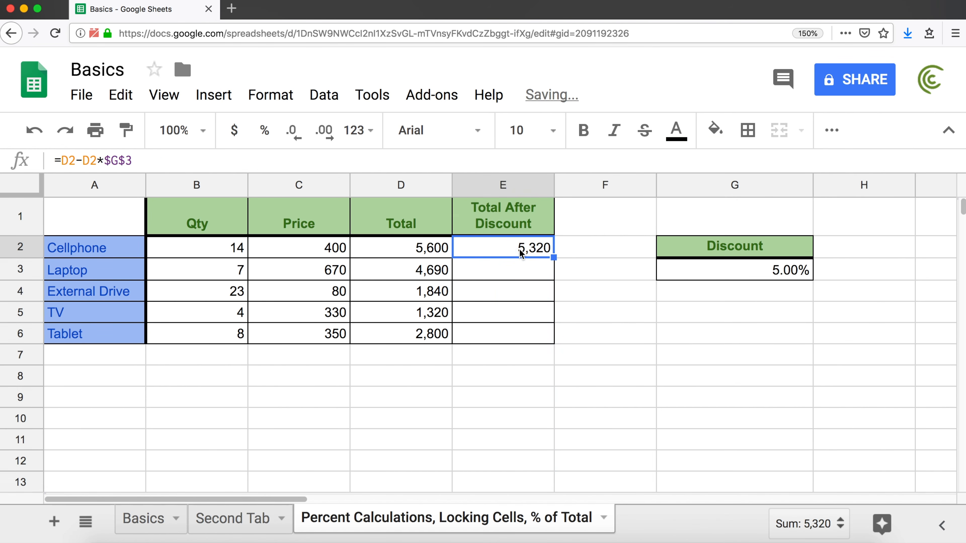
drag(553, 258, 549, 340)
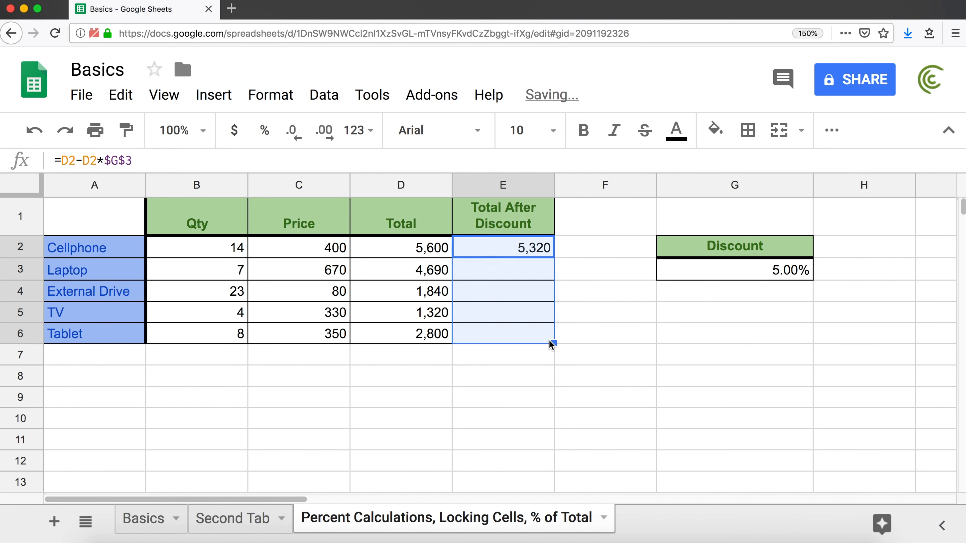
Step: Examine the parts of the E2 formula =D2-D2*$G$3: the total D2 and the subtracted discount D2*$G$3
double_click(535, 249)
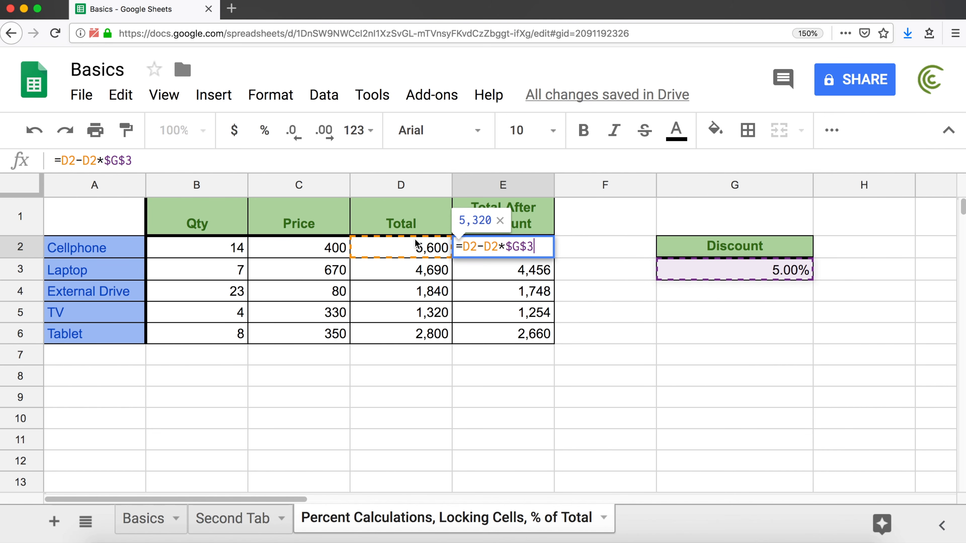
double_click(471, 246)
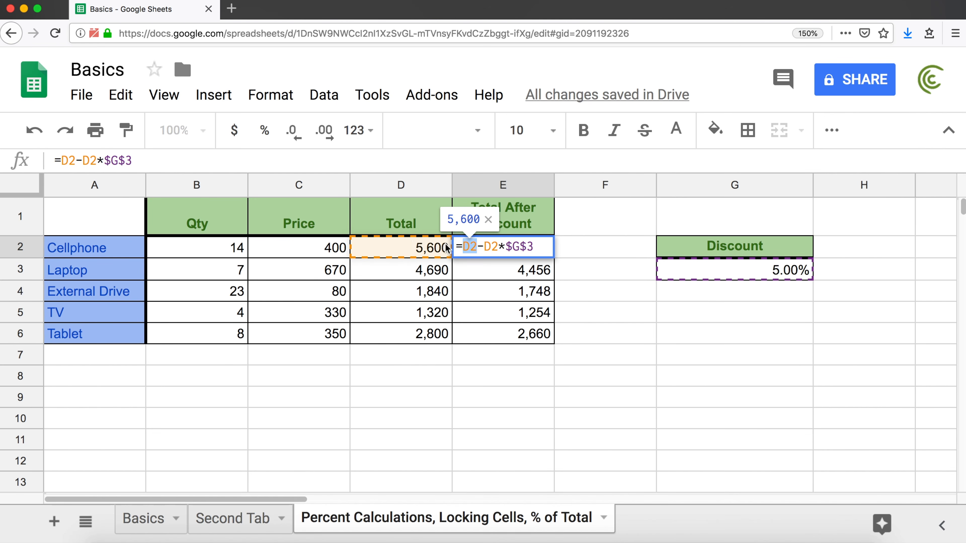
click(487, 247)
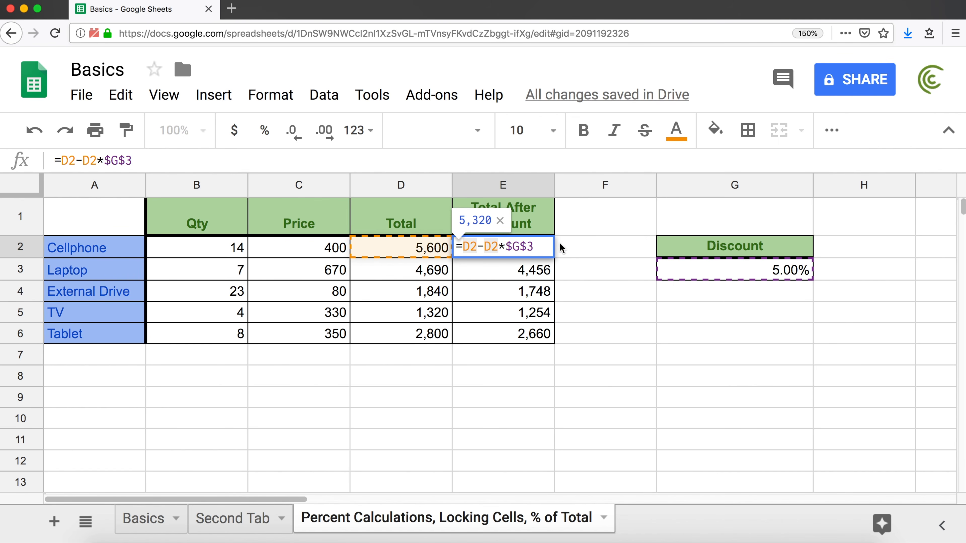
drag(543, 246, 486, 247)
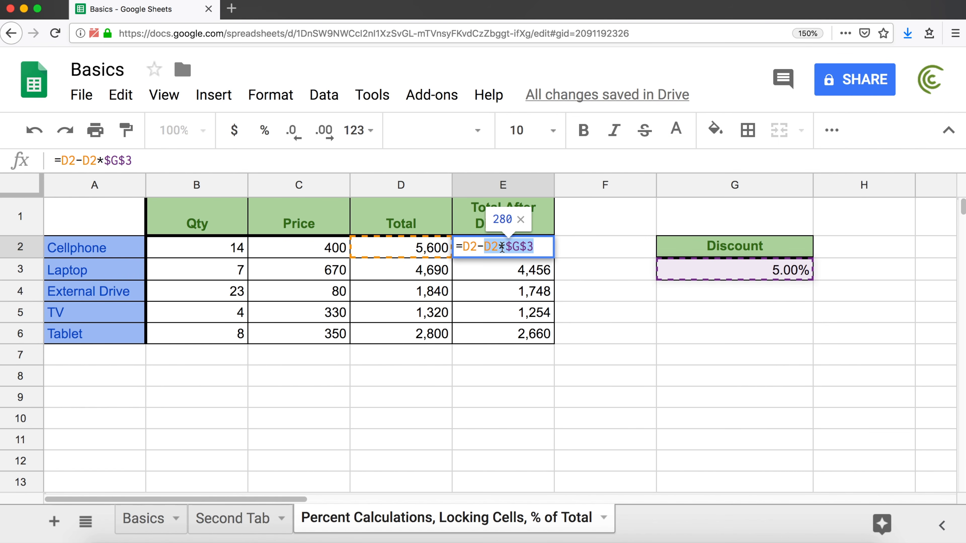
click(501, 247)
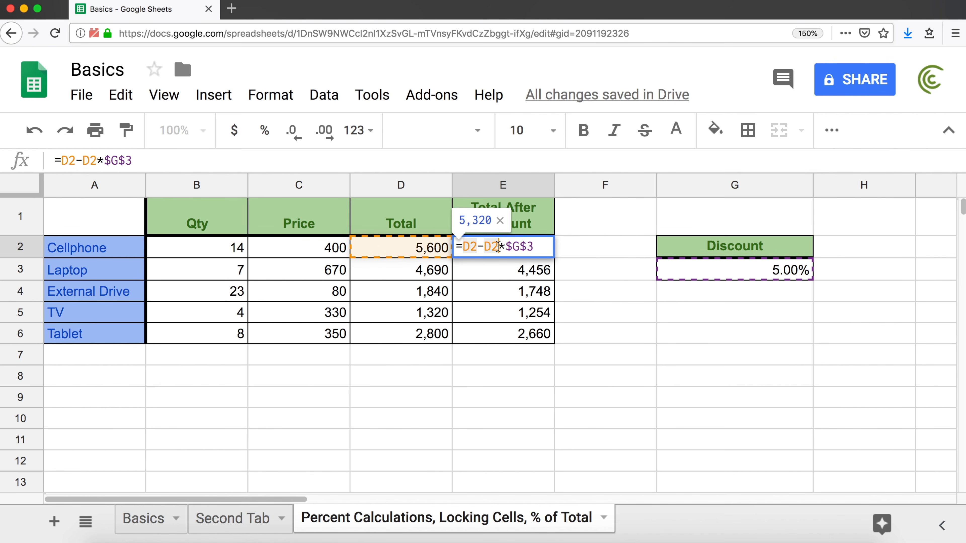
click(485, 245)
drag(485, 245, 538, 247)
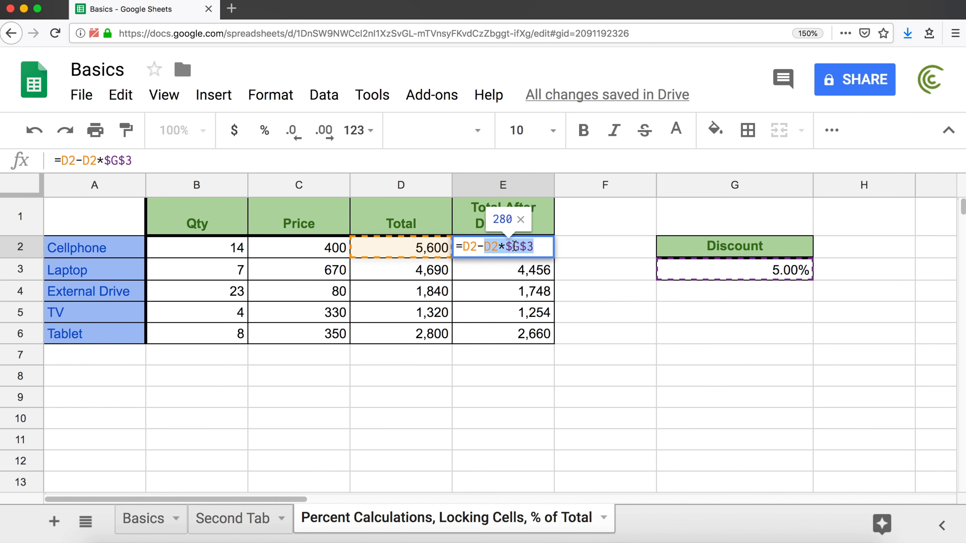
double_click(467, 246)
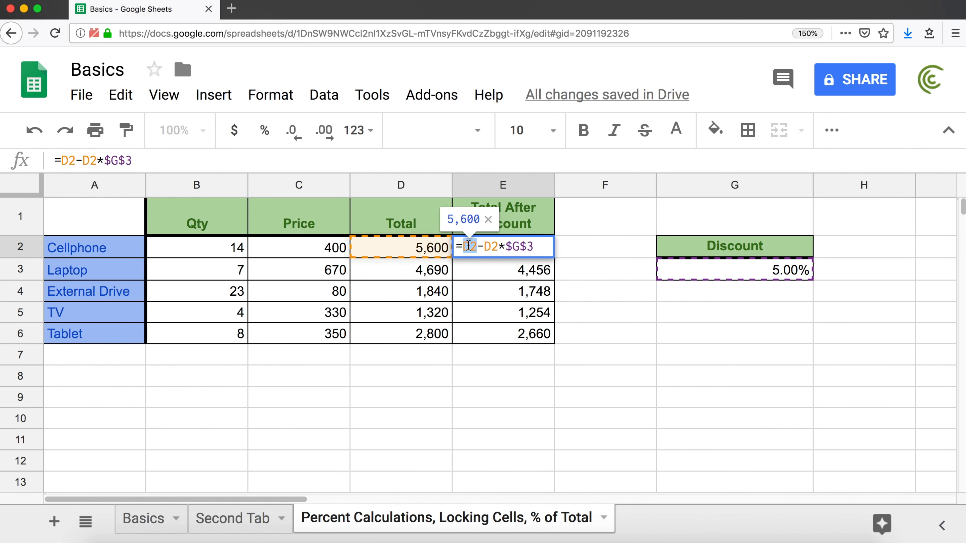
click(535, 245)
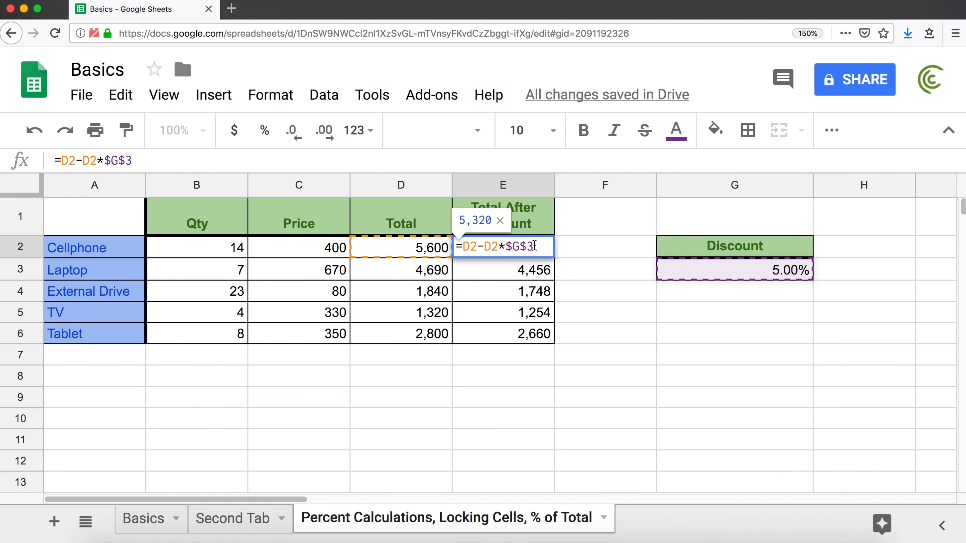
Step: Replace the expression in E2 with the shorter discount formula =D2*(1-G3)
drag(534, 247, 467, 247)
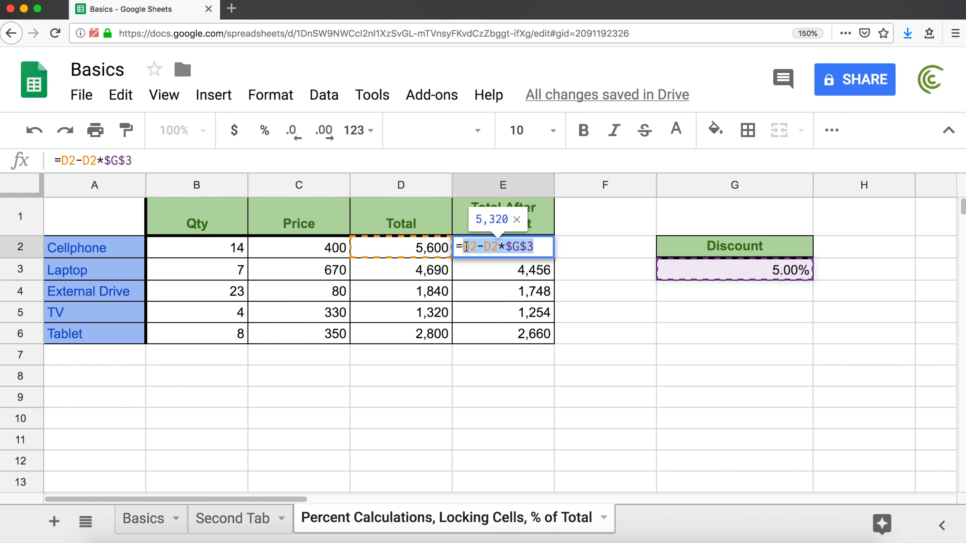
key(BackSpace)
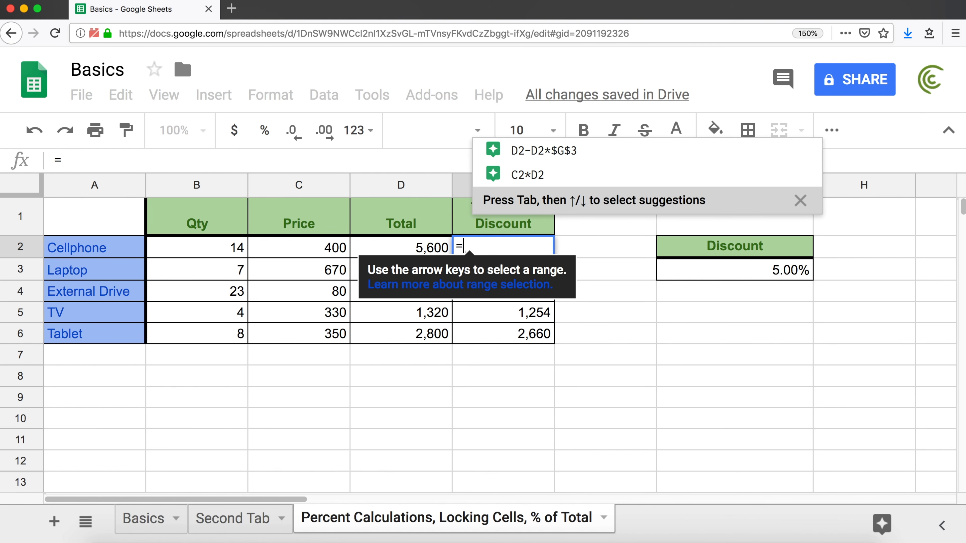
text(D2)
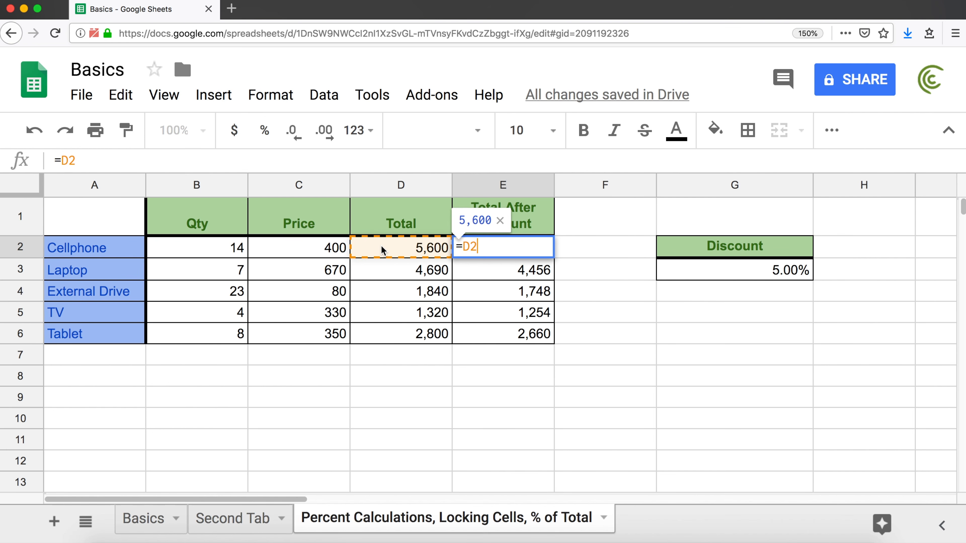
text(*)
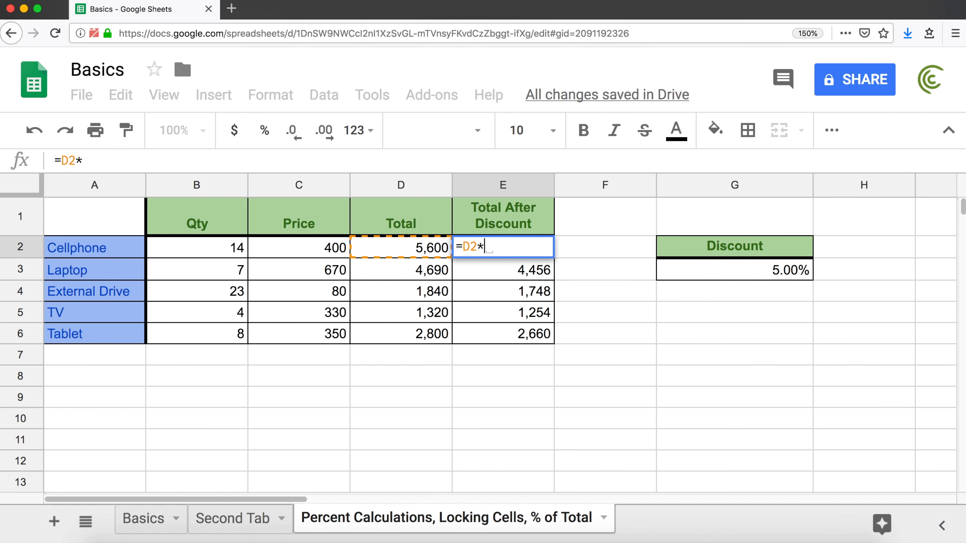
text(())
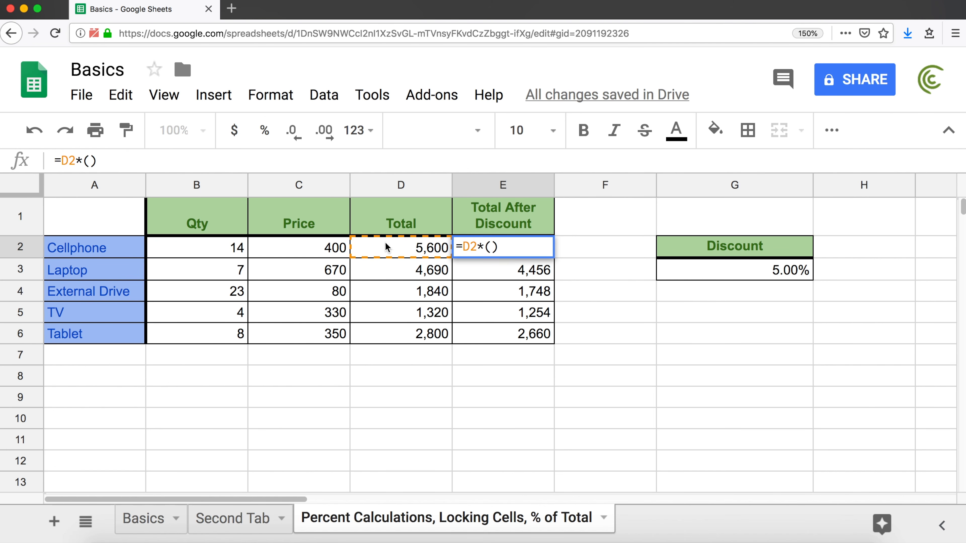
click(493, 248)
text(1-)
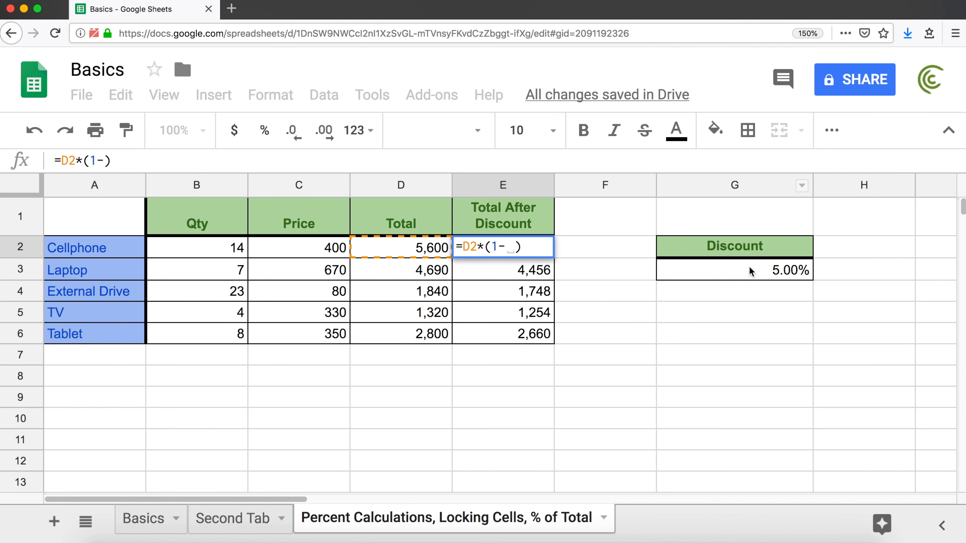
text(G3)
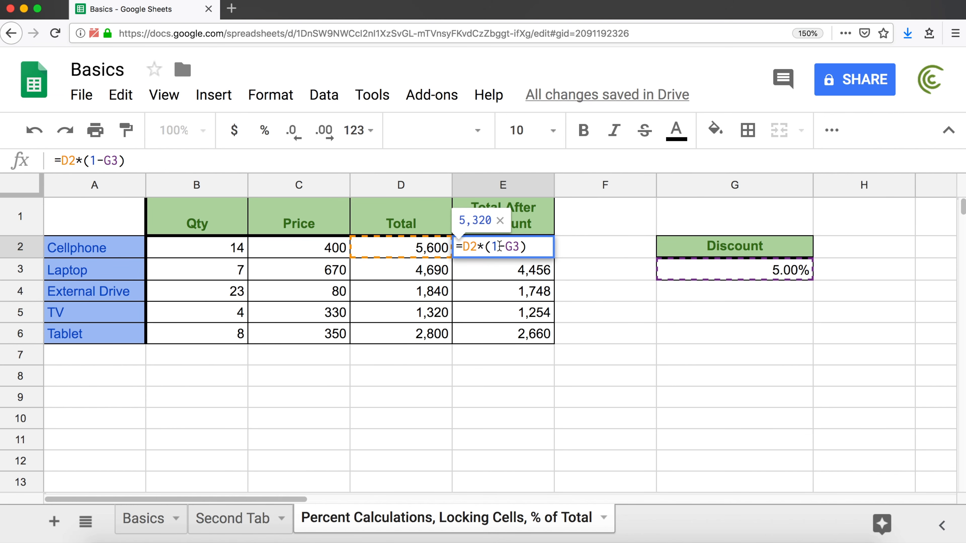
Step: Change the 1 in the E2 formula to 100%, giving =D2*(100%-G3)
text(00%)
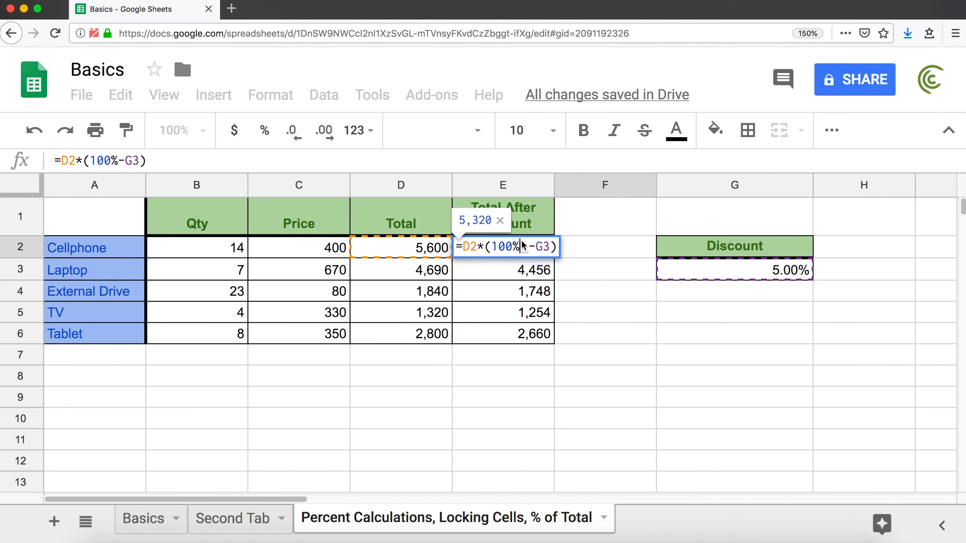
click(528, 246)
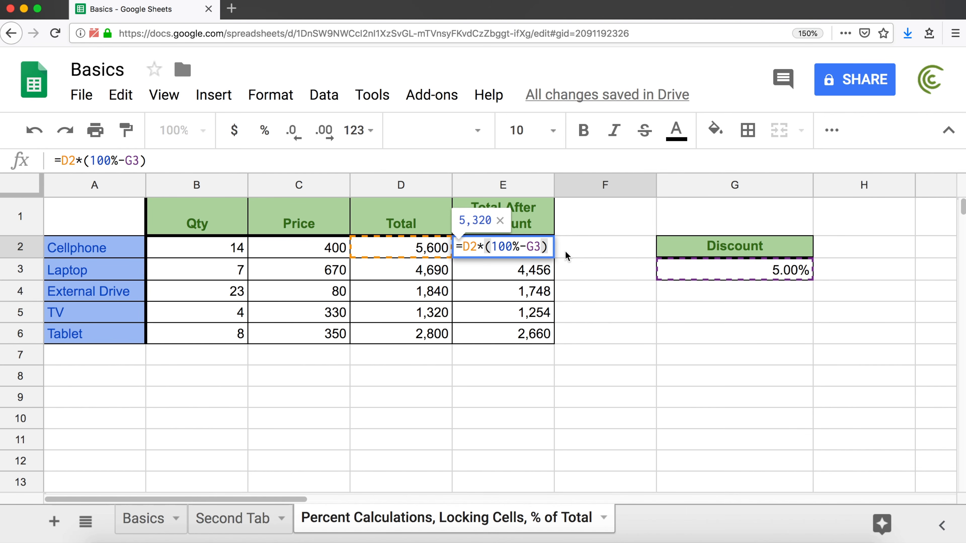
key(Return)
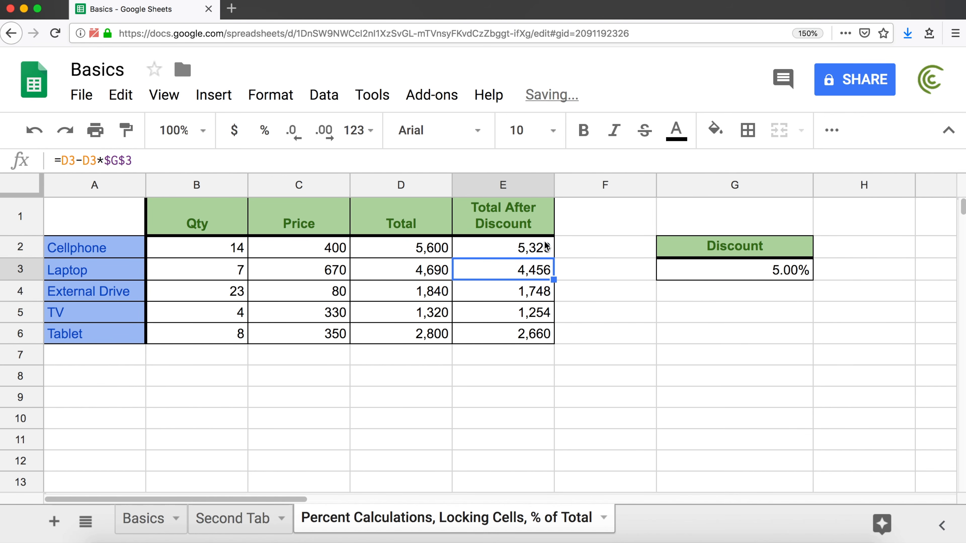
Step: Replace 100% with 1 in the E2 formula so it reads =D2*(1-G3)
double_click(543, 251)
click(505, 247)
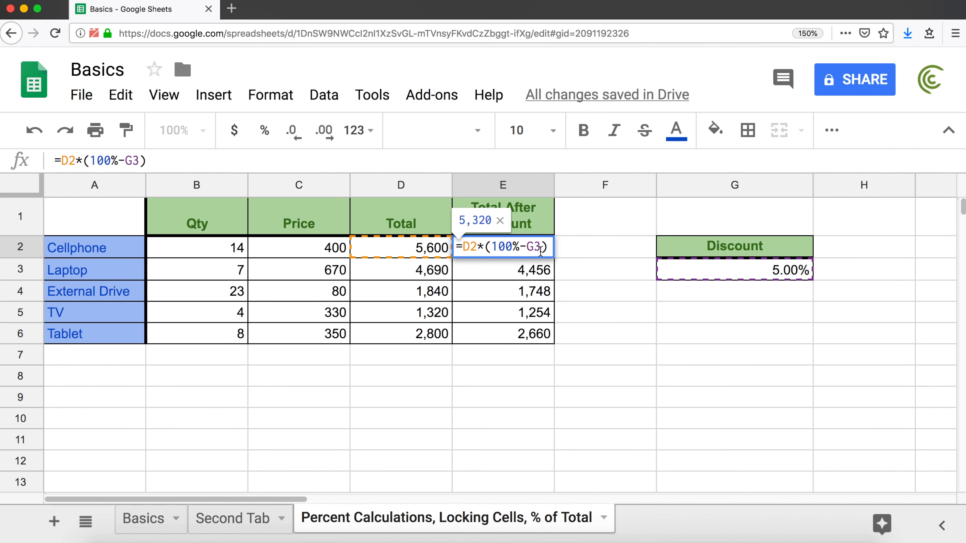
drag(519, 247, 494, 248)
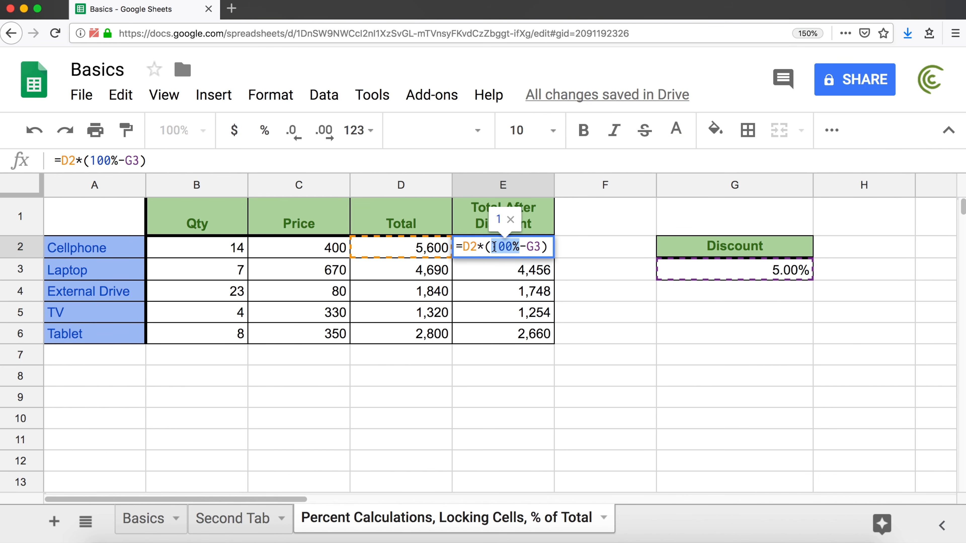
text(1)
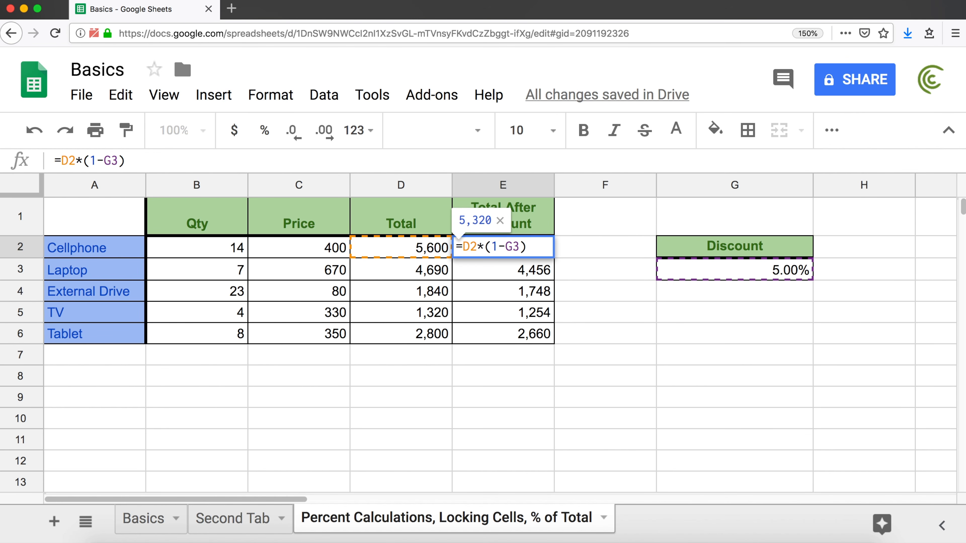
key(Return)
Step: Try the Number format on the discount rate in G3 and compare it with the formula in E2
click(783, 278)
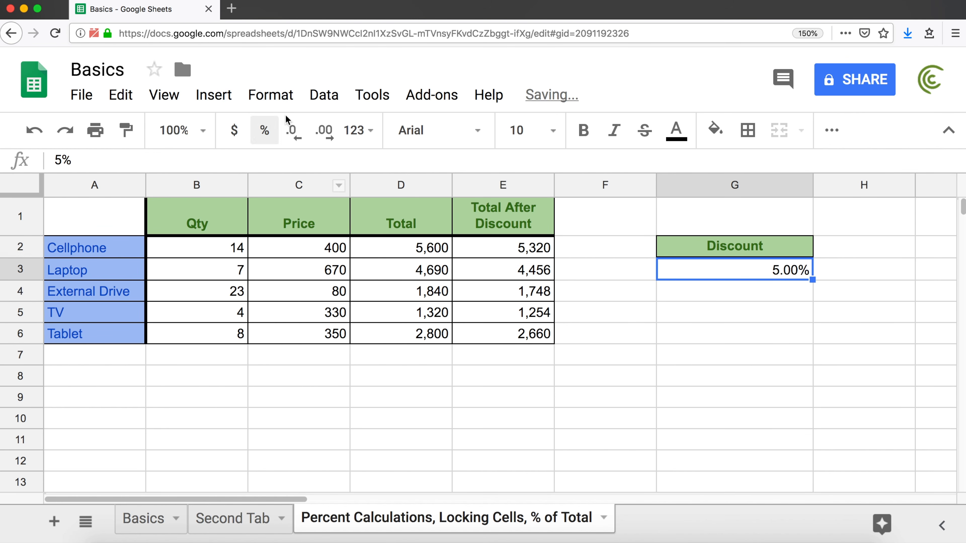
click(358, 130)
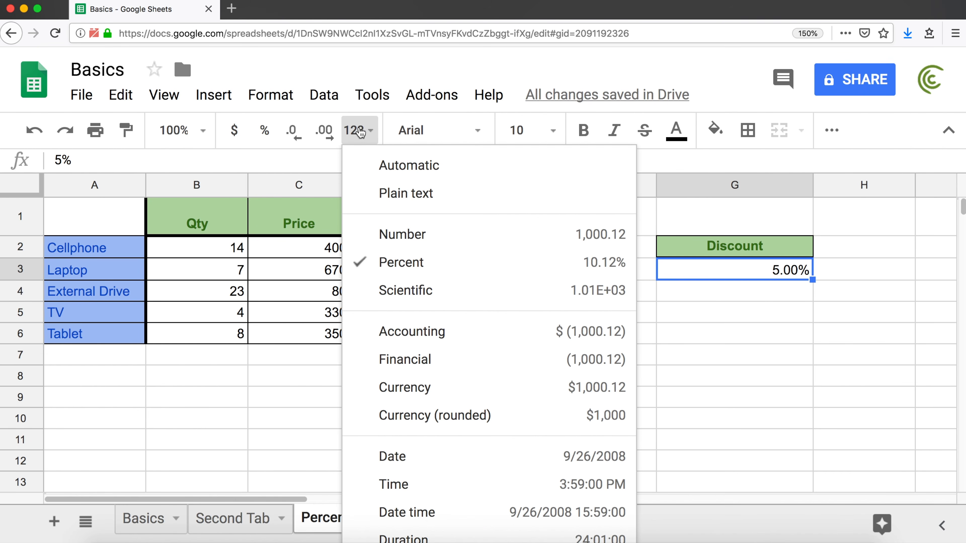
click(434, 238)
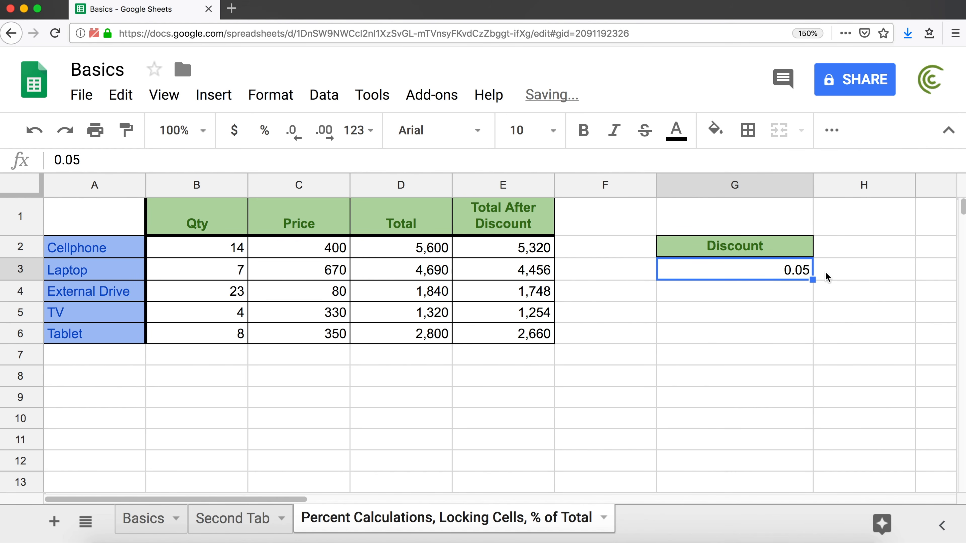
click(535, 248)
double_click(536, 248)
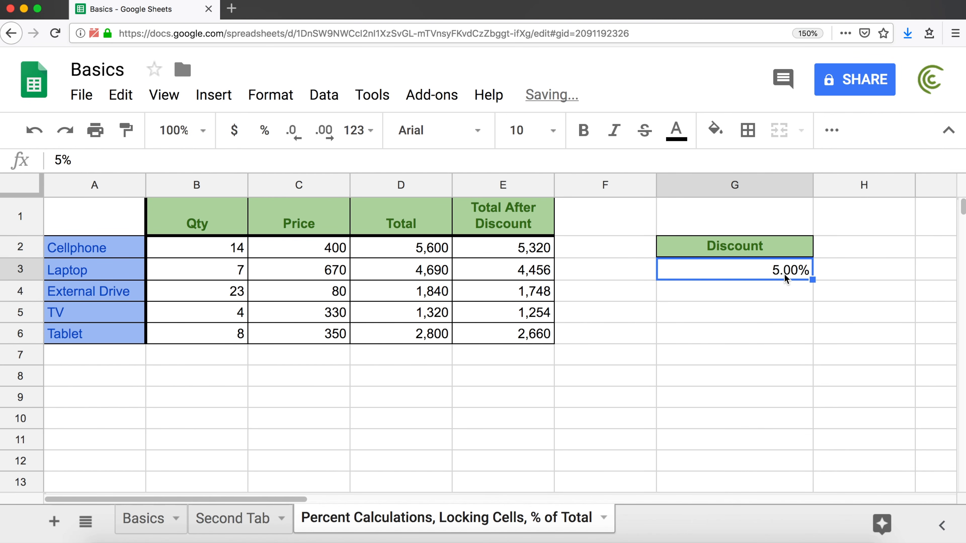
Step: Fill the E2 formula =D2*(1-G3) down to E6 and compare the Laptop row's total with its total after discount
click(517, 249)
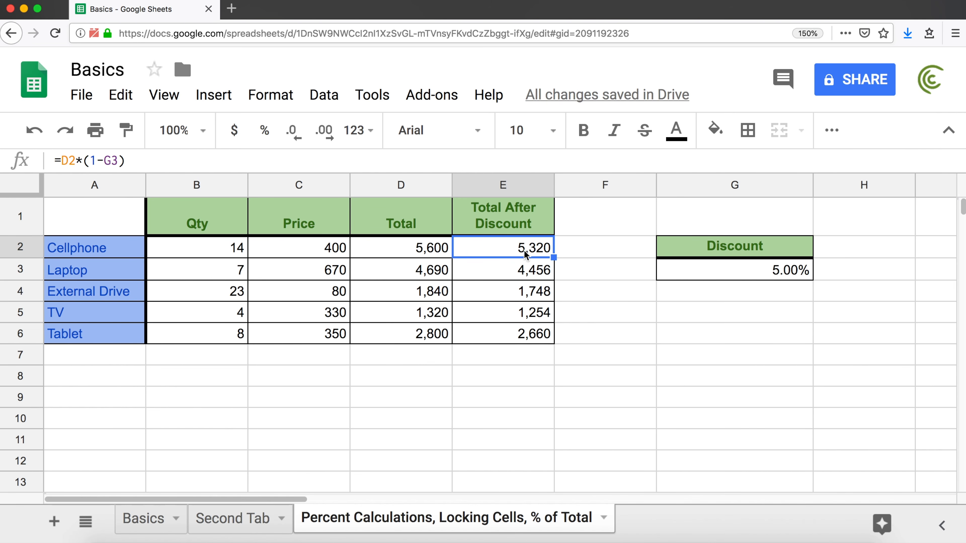
double_click(538, 249)
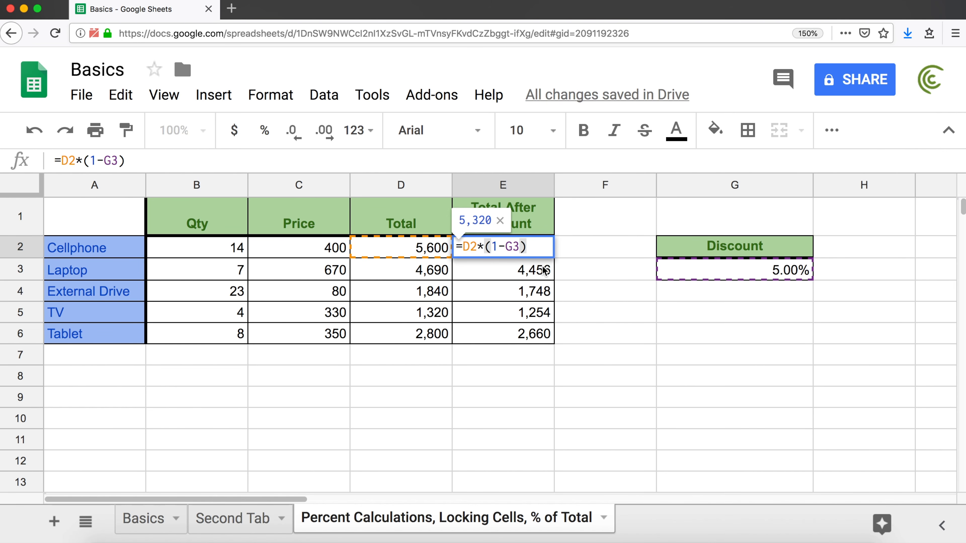
click(552, 258)
drag(553, 257, 553, 335)
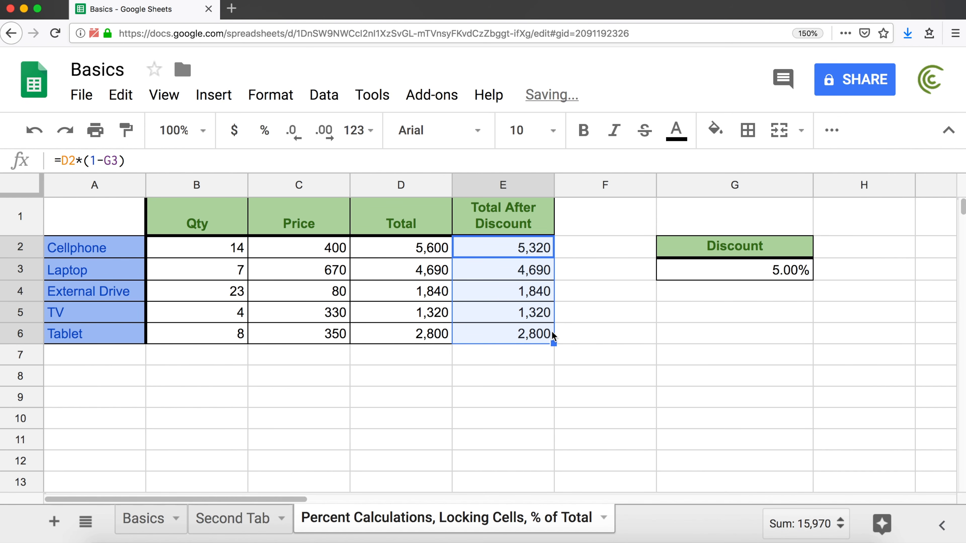
click(429, 271)
key(Right)
click(430, 271)
click(469, 286)
Step: Lock the discount rate reference in the E2 formula as an absolute reference, giving =D2*(1-$G$3)
double_click(492, 247)
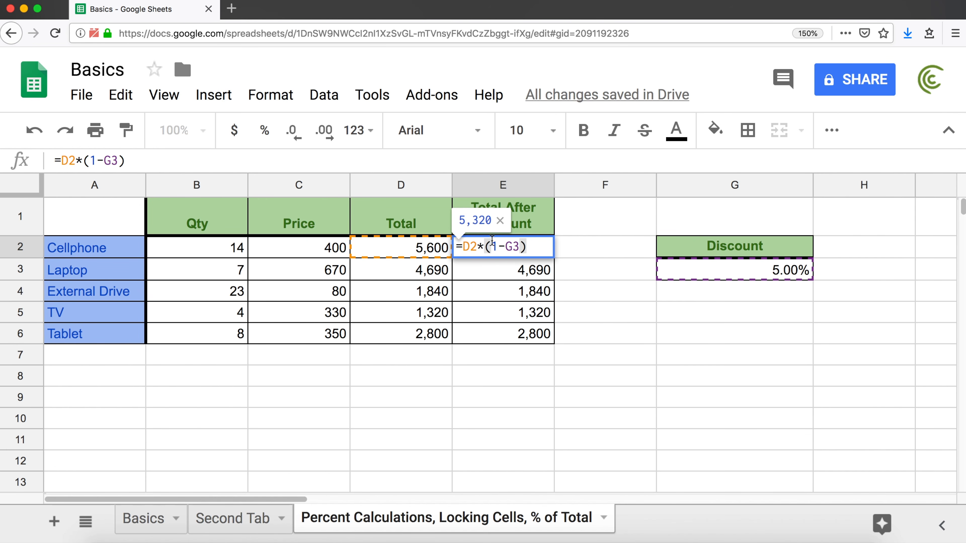
double_click(512, 247)
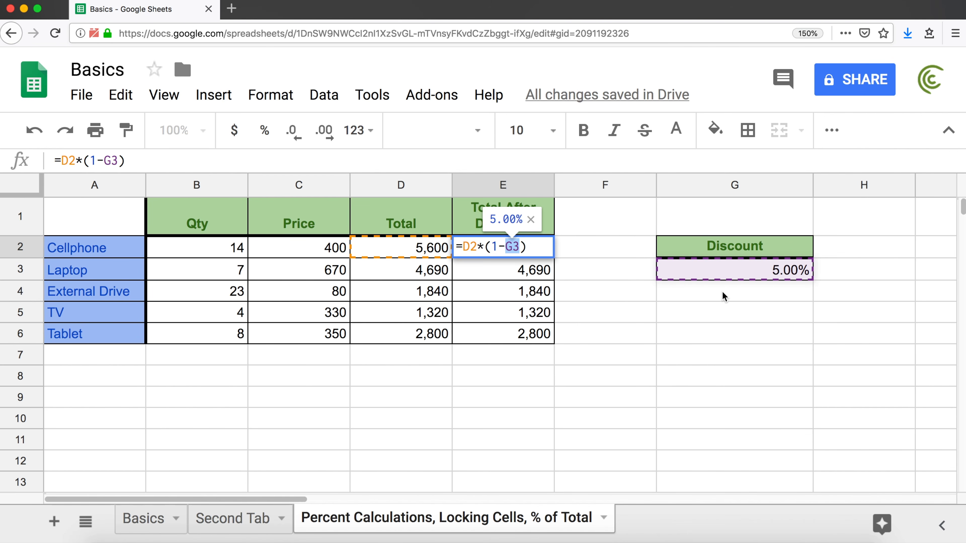
click(509, 246)
key(F4)
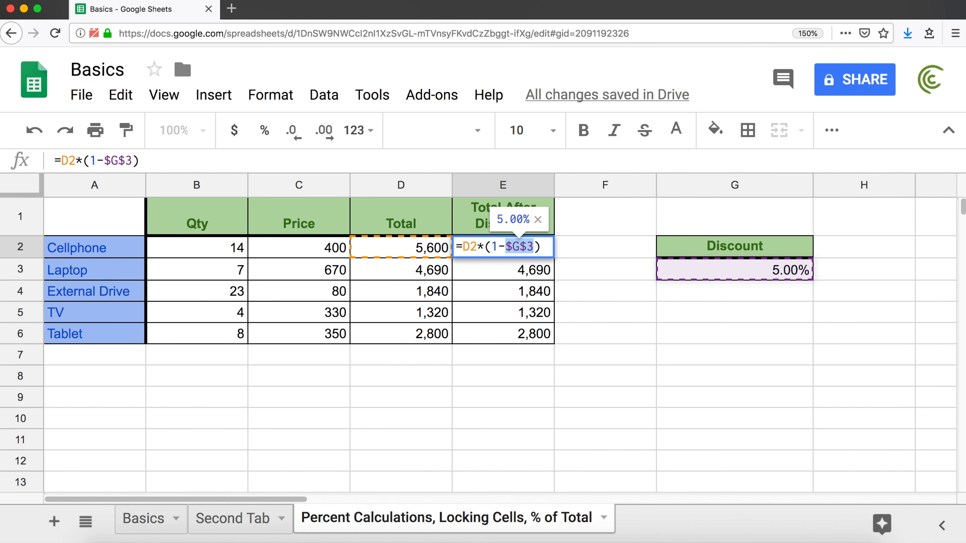
key(Return)
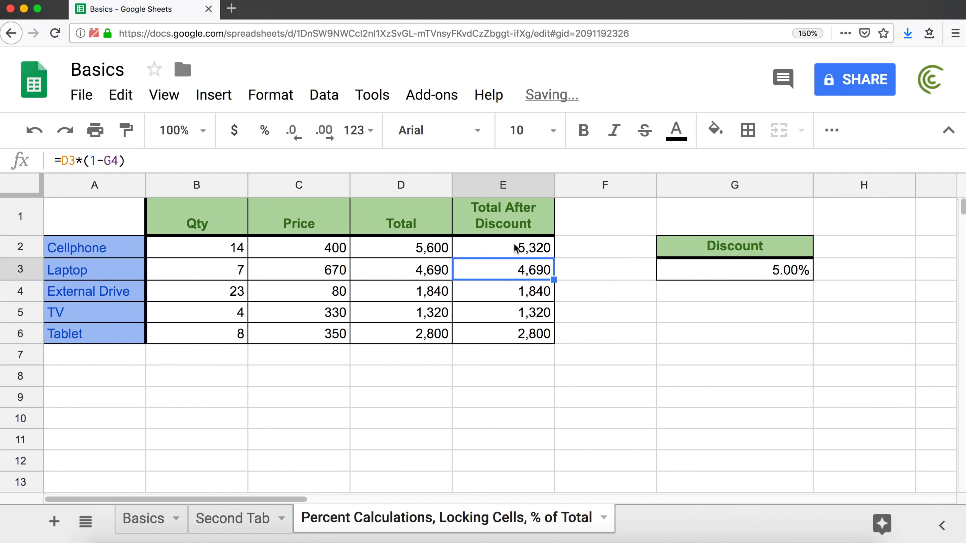
Step: Fill the E2 formula =D2*(1-$G$3) down to E6 and check the formulas in E3 and E2
click(512, 251)
drag(553, 257, 552, 341)
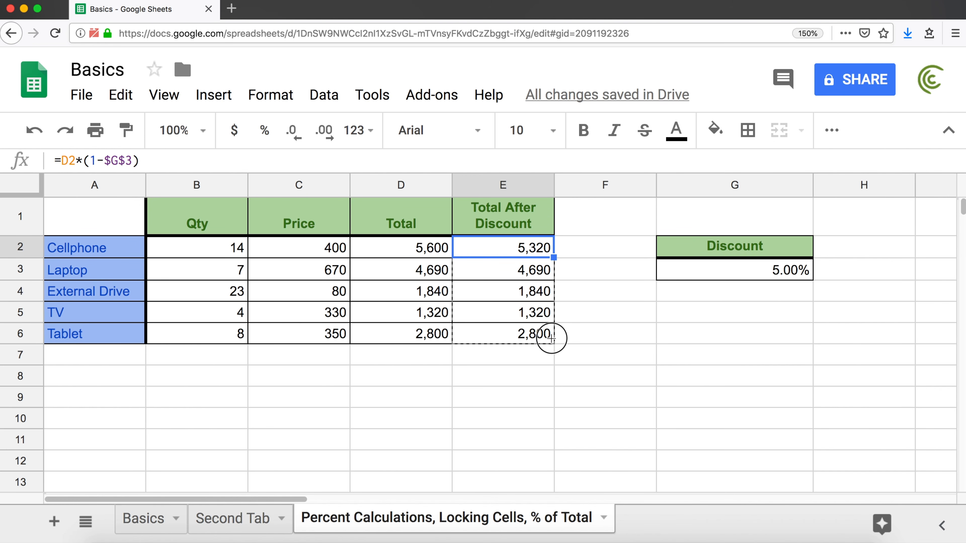
click(529, 270)
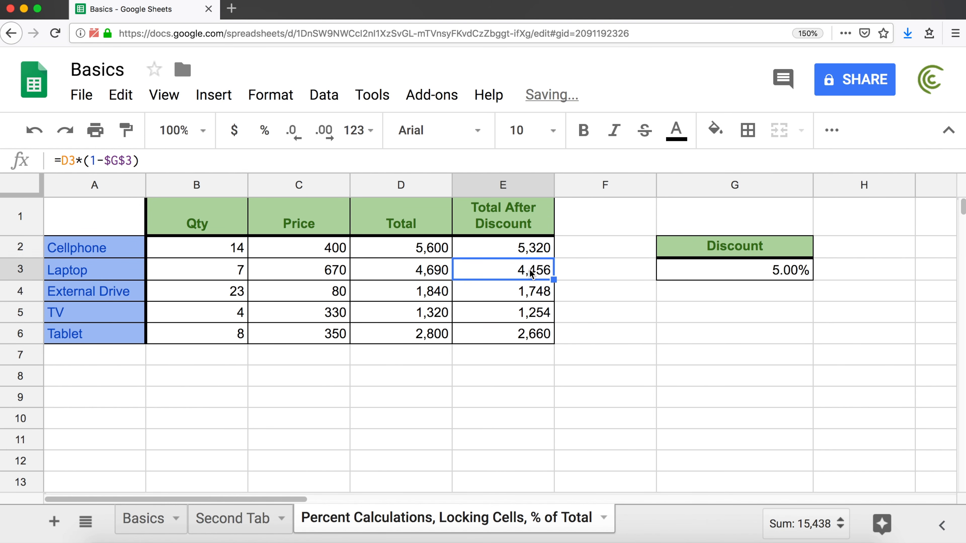
double_click(529, 251)
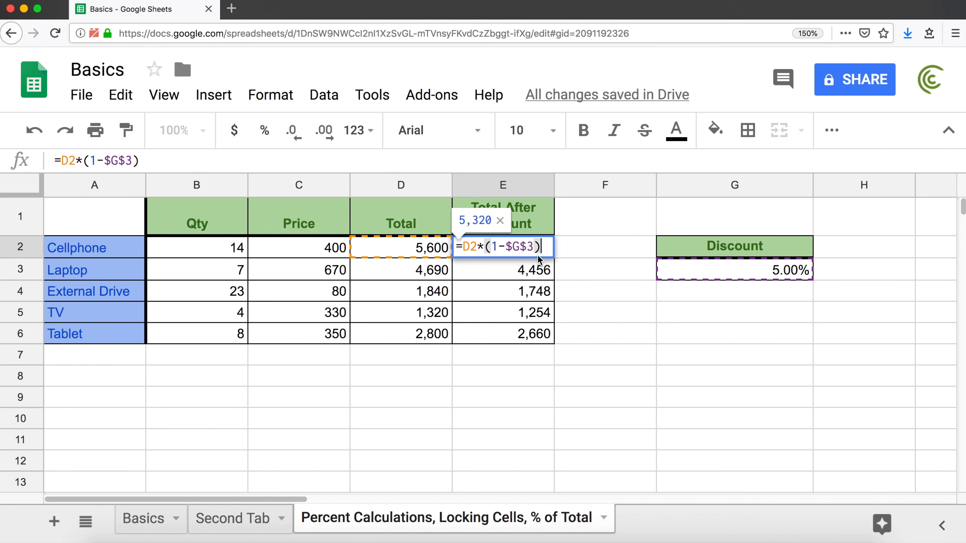
Step: Enter the label Total in D8 and copy the Discount header's formatting onto it
click(594, 231)
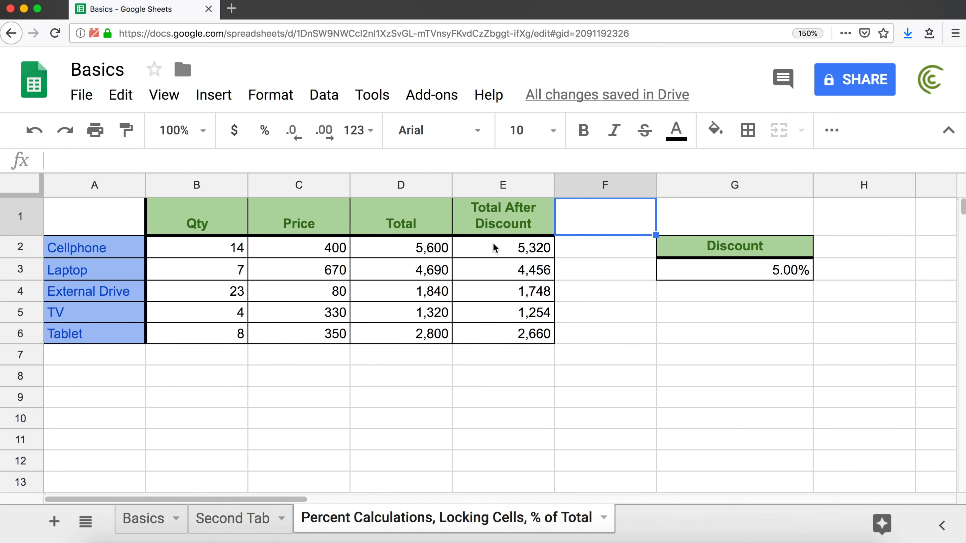
drag(509, 248, 501, 334)
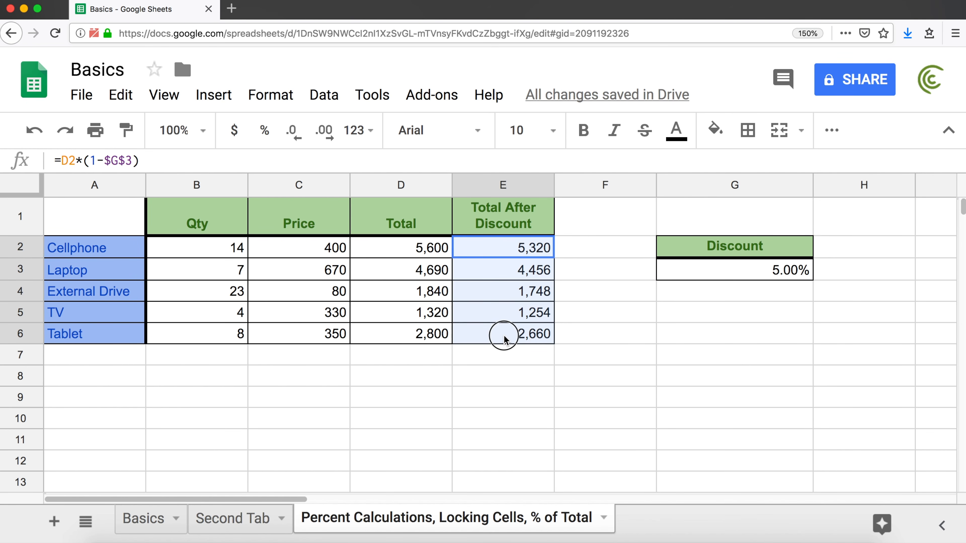
click(426, 375)
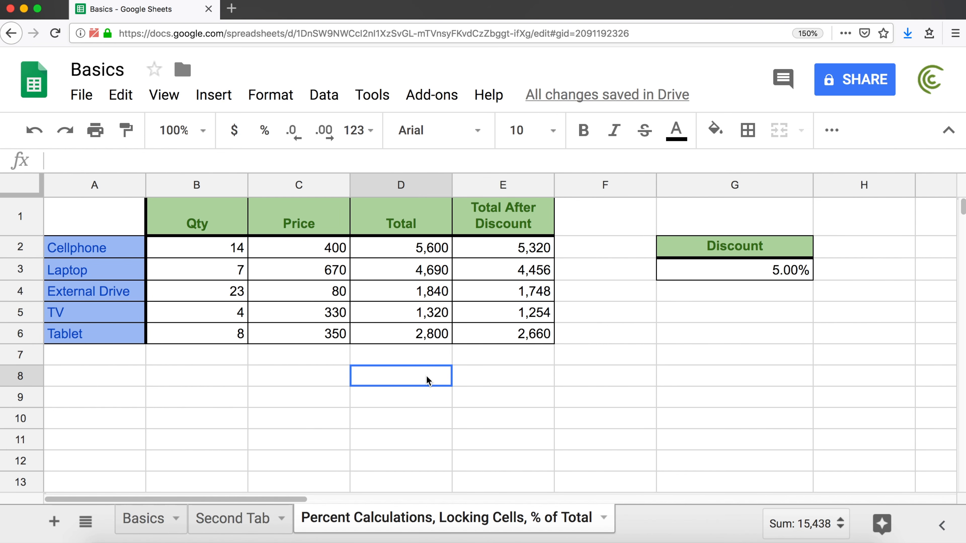
text(Total)
key(Return)
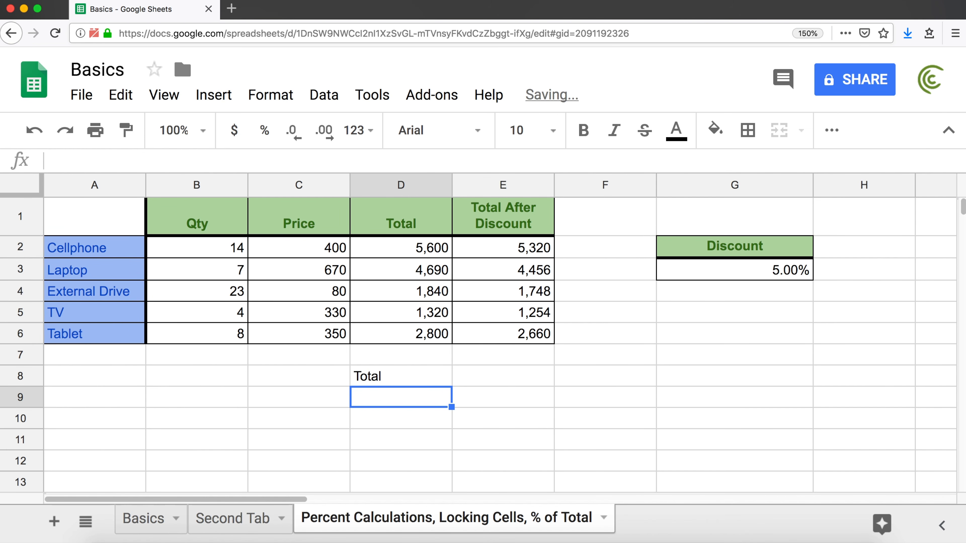
key(Up)
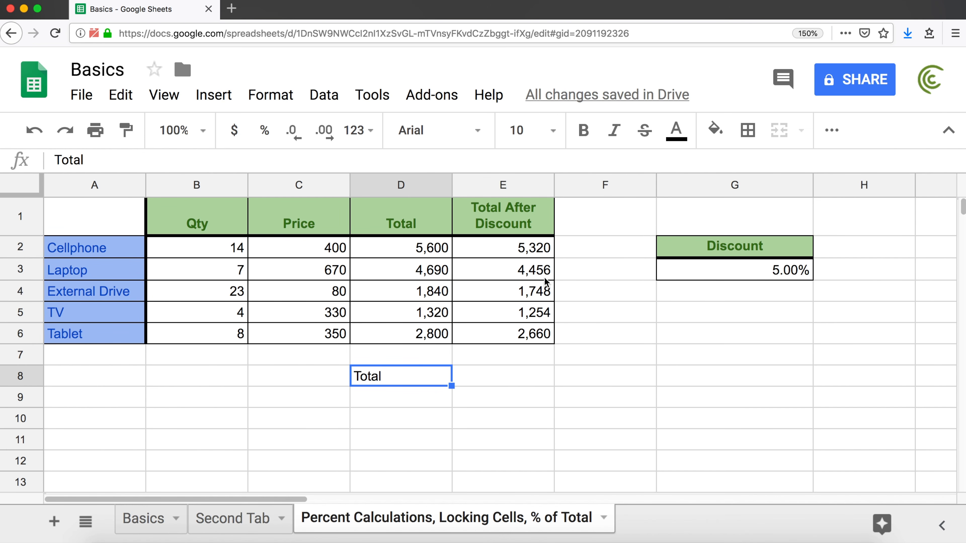
click(722, 254)
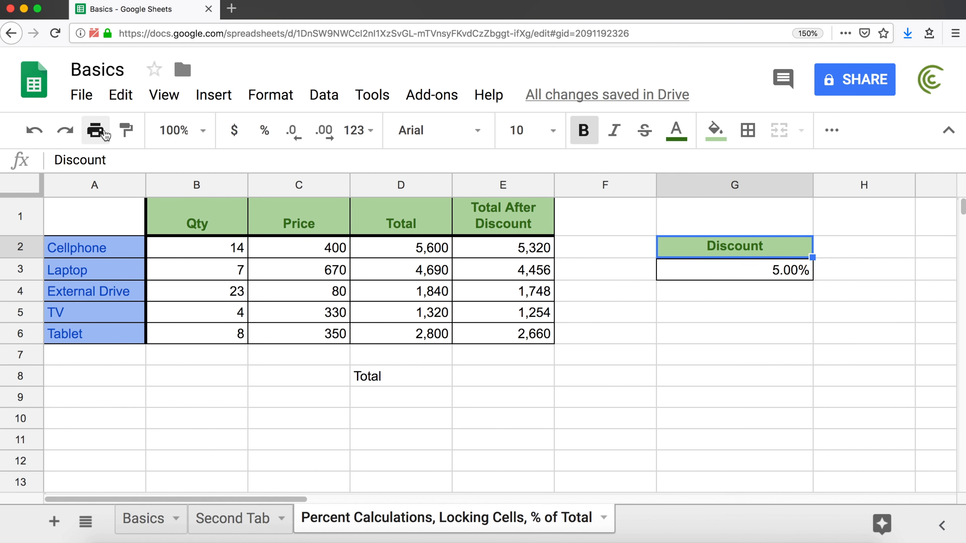
click(125, 134)
click(398, 384)
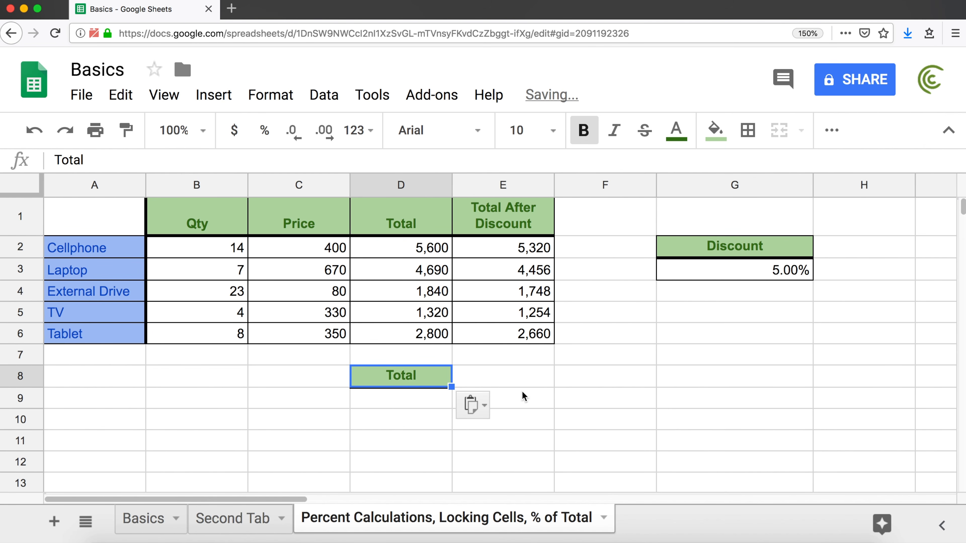
Step: Copy the formatting of E6 to E8 and apply all borders to E8
click(740, 274)
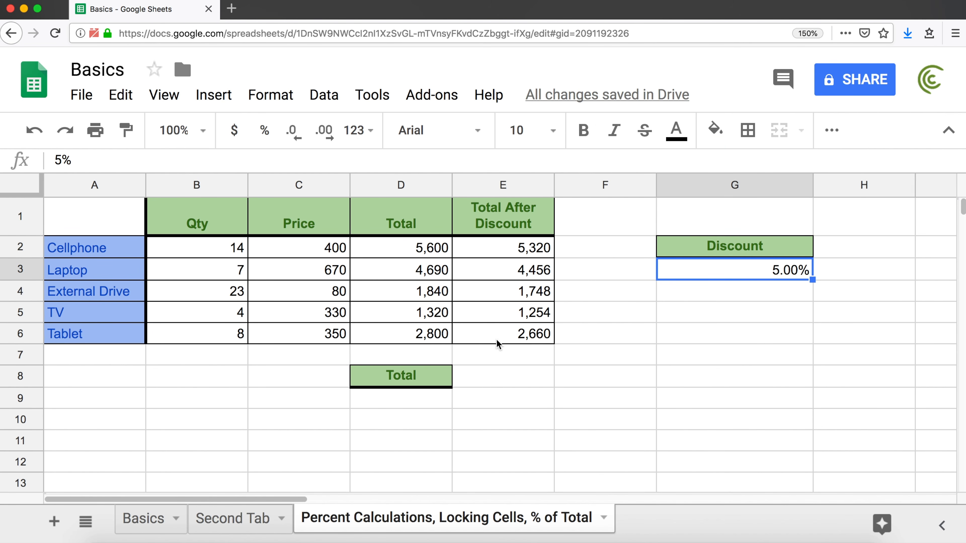
click(507, 333)
click(127, 130)
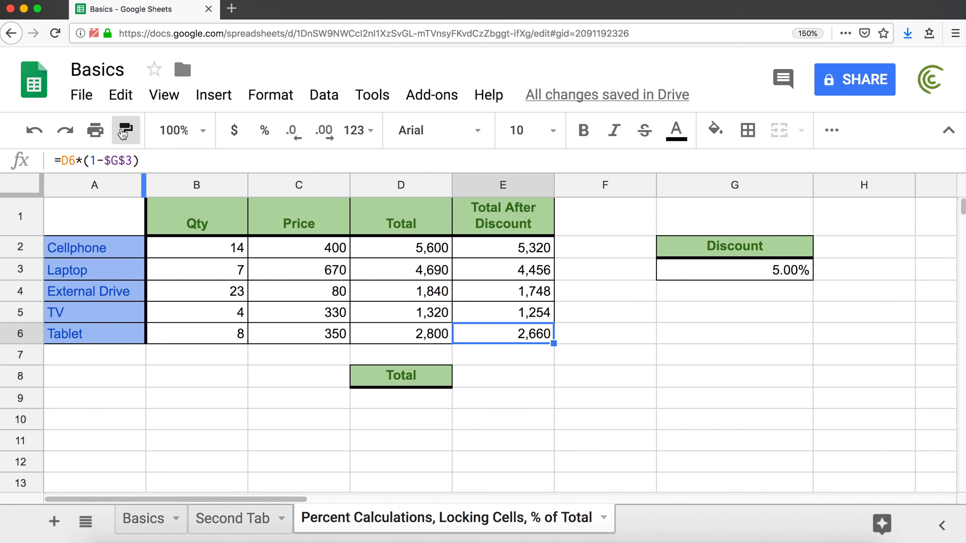
click(501, 379)
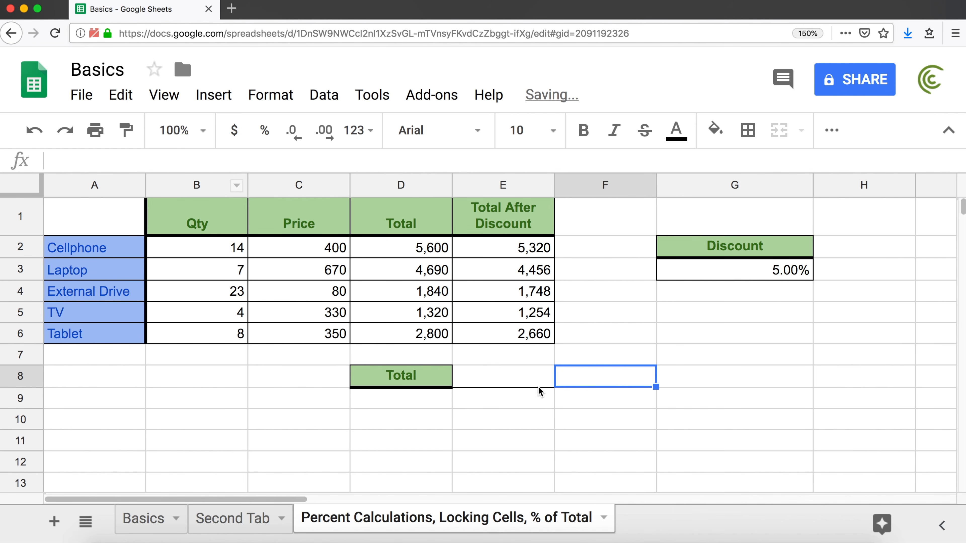
click(591, 343)
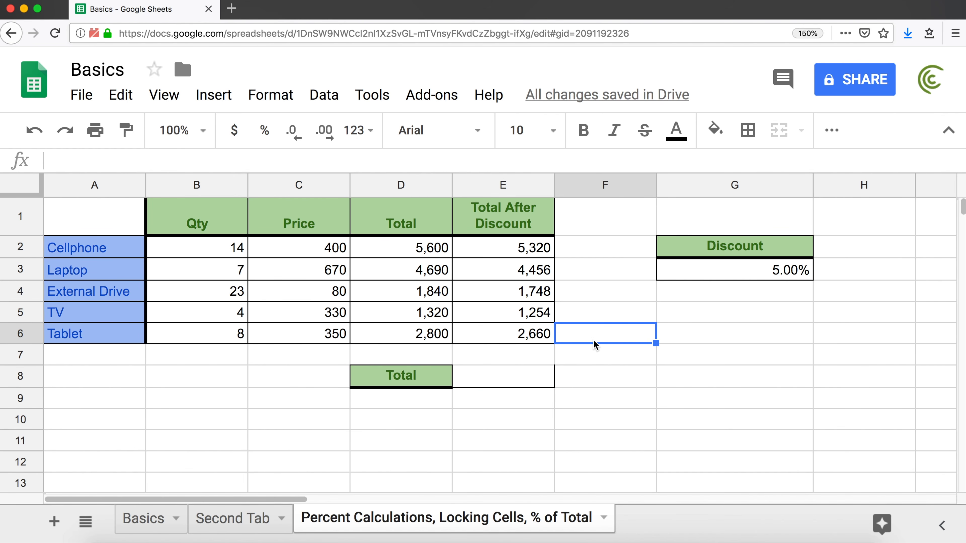
click(533, 375)
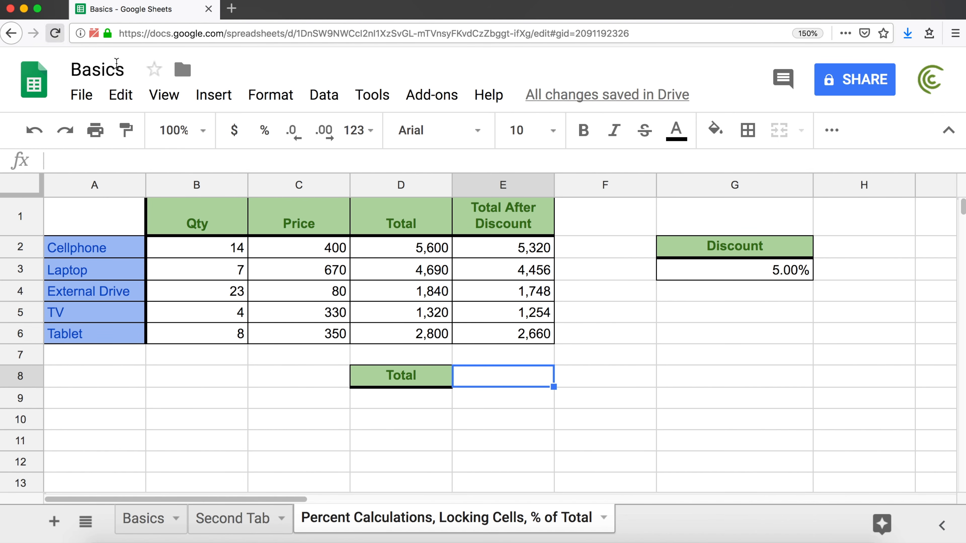
click(746, 131)
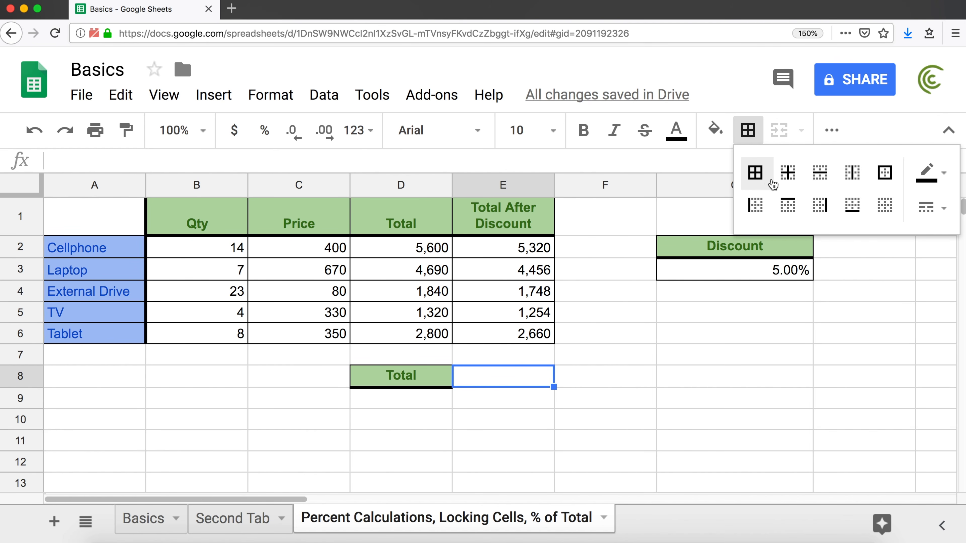
click(754, 175)
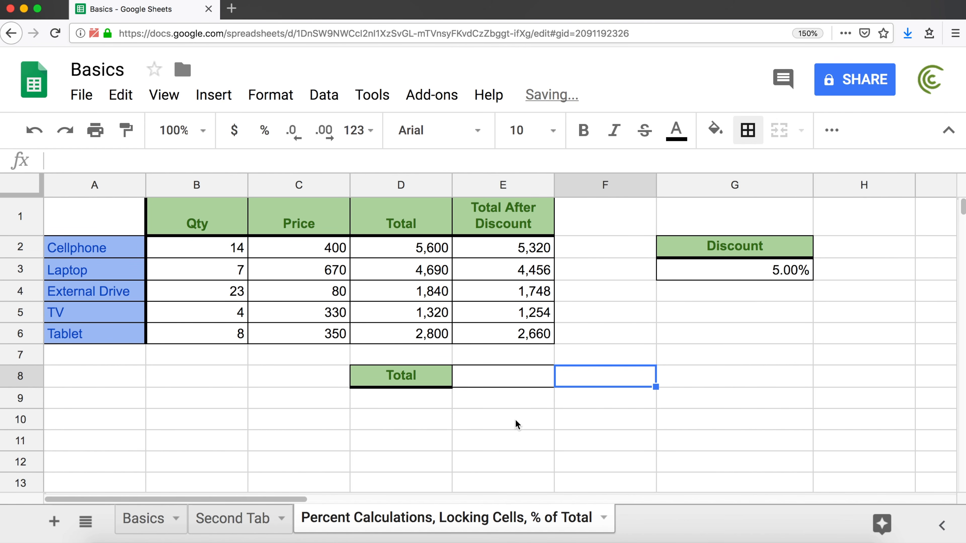
click(503, 400)
Step: Sum the totals after discount in E8 with the formula =SUM(E2:E6)
click(495, 374)
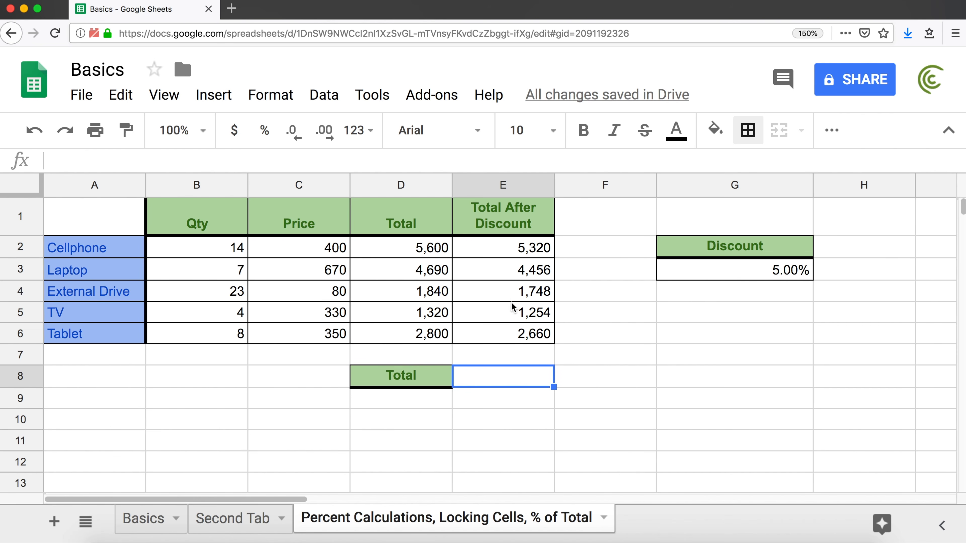
text(=)
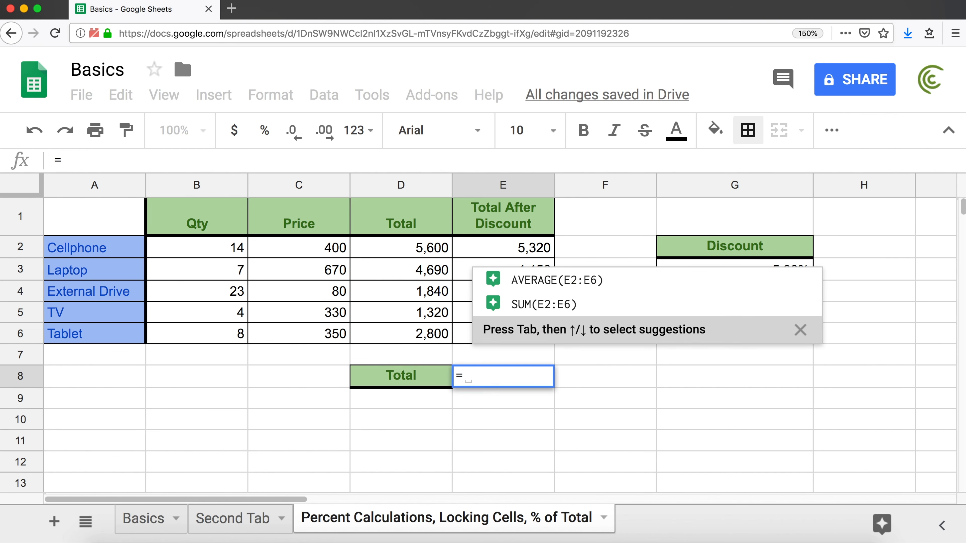
text(SUM()
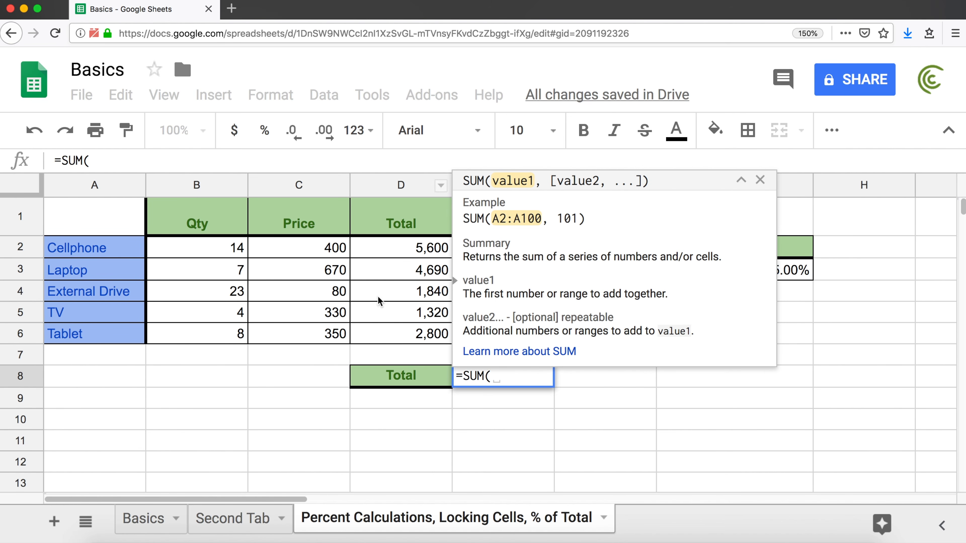
click(741, 183)
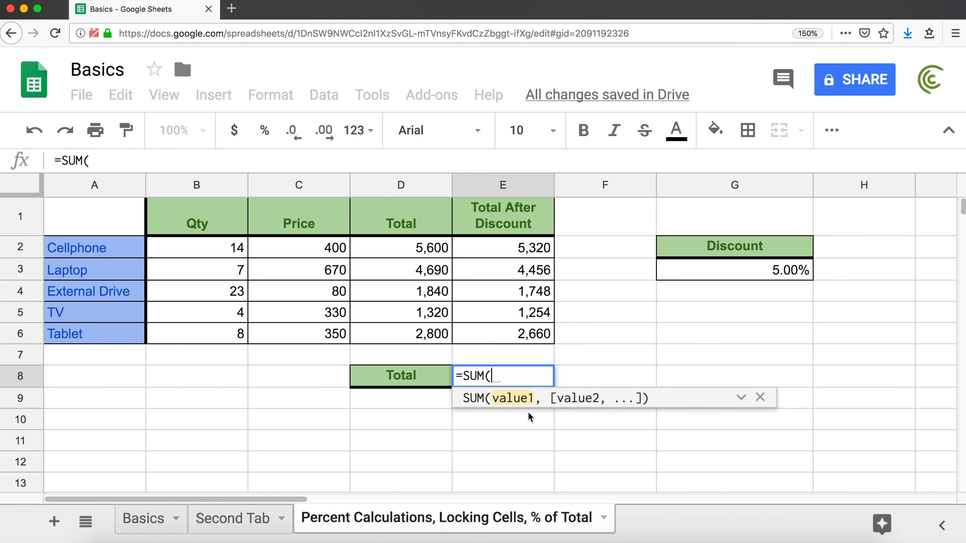
click(740, 398)
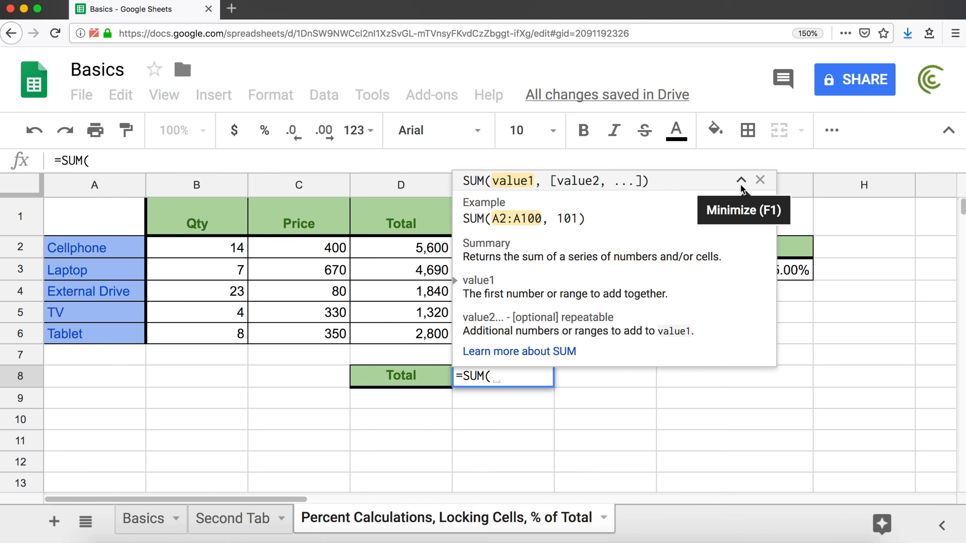
click(740, 181)
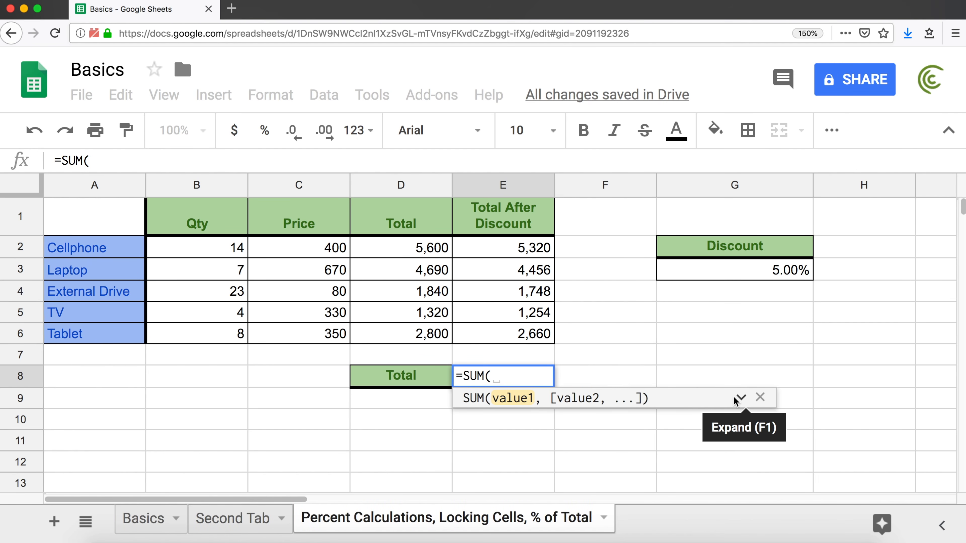
click(498, 380)
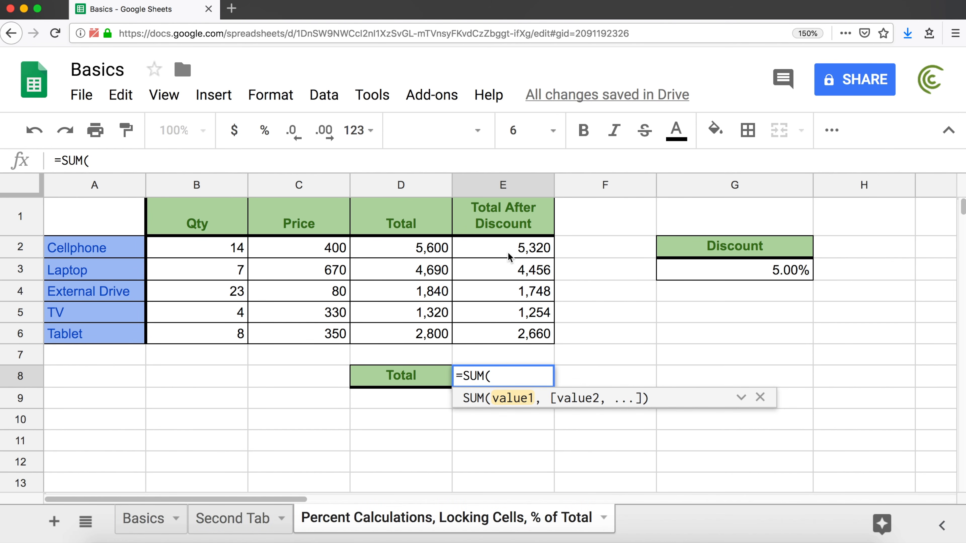
text(E)
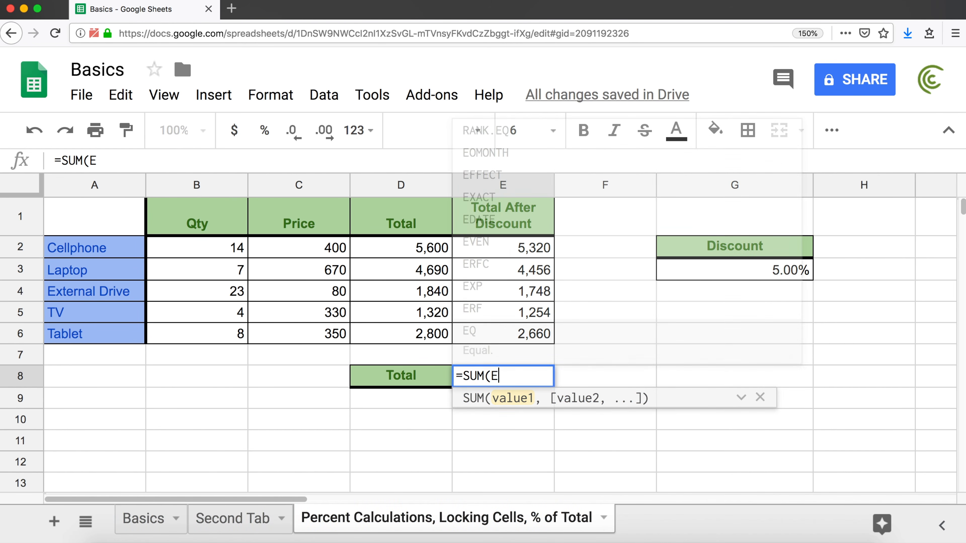
text(2:)
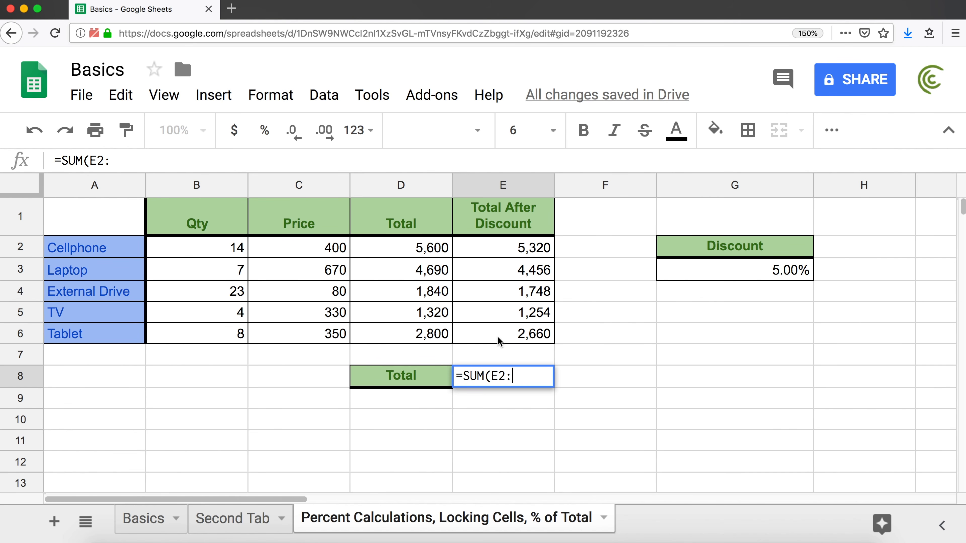
text(E6)
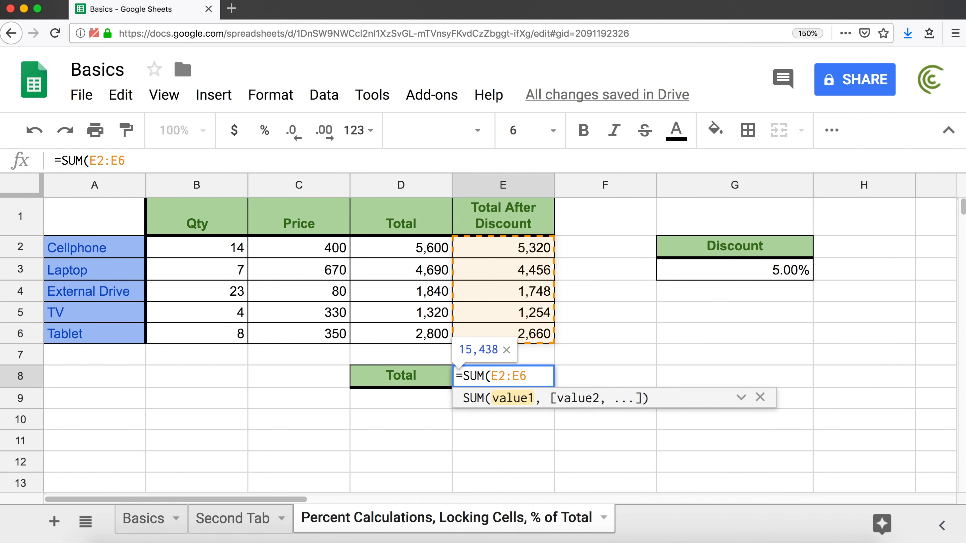
text())
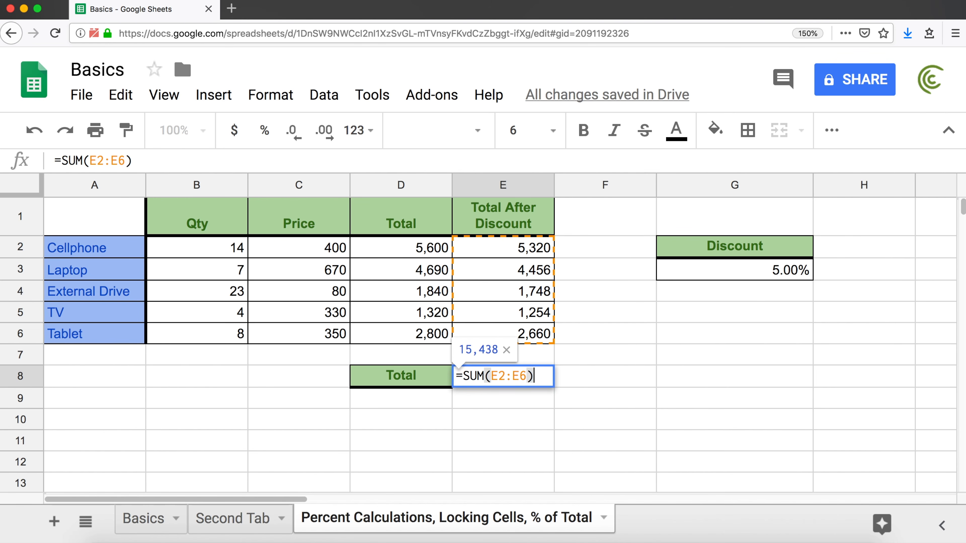
key(Return)
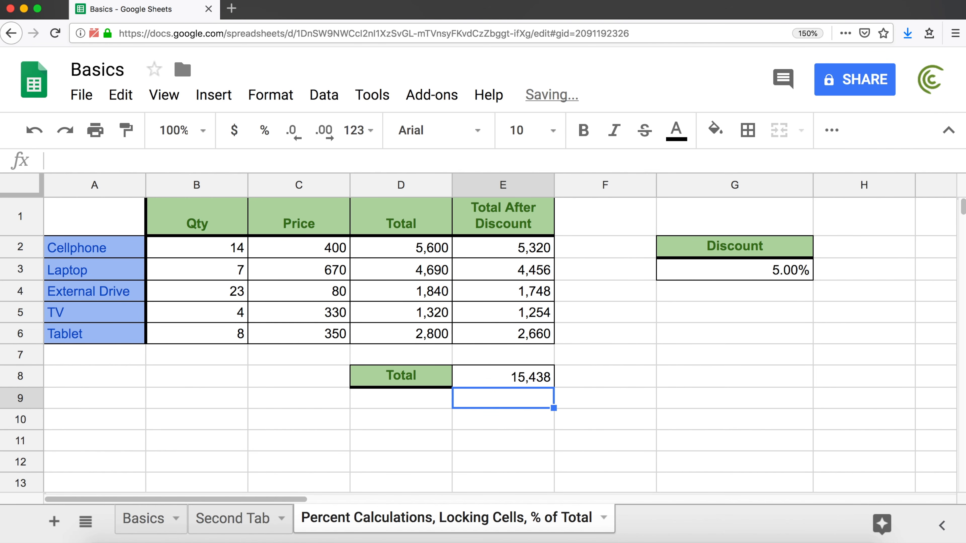
Step: Insert one column to the left of column F and copy the formatting of E1:E6 to F1:F6
right_click(595, 182)
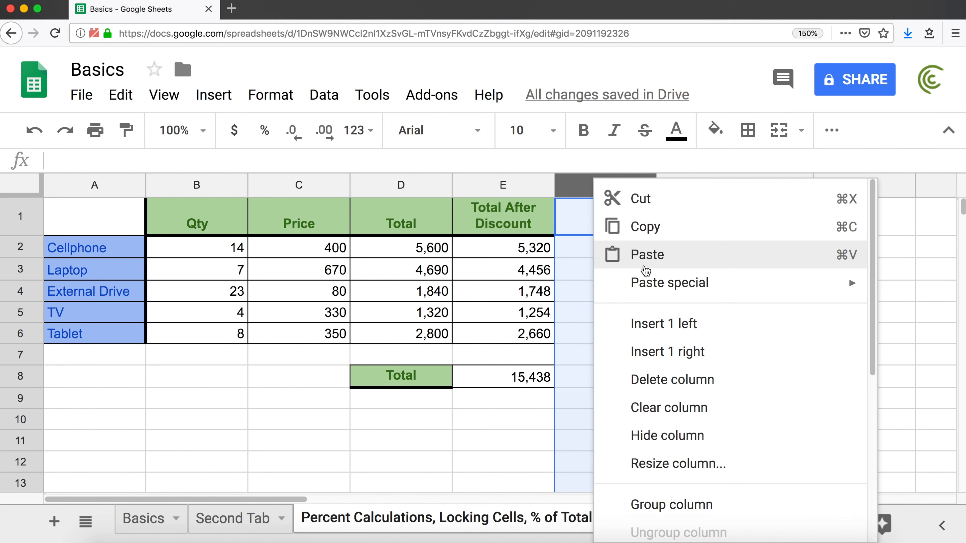
click(637, 324)
drag(524, 223, 509, 334)
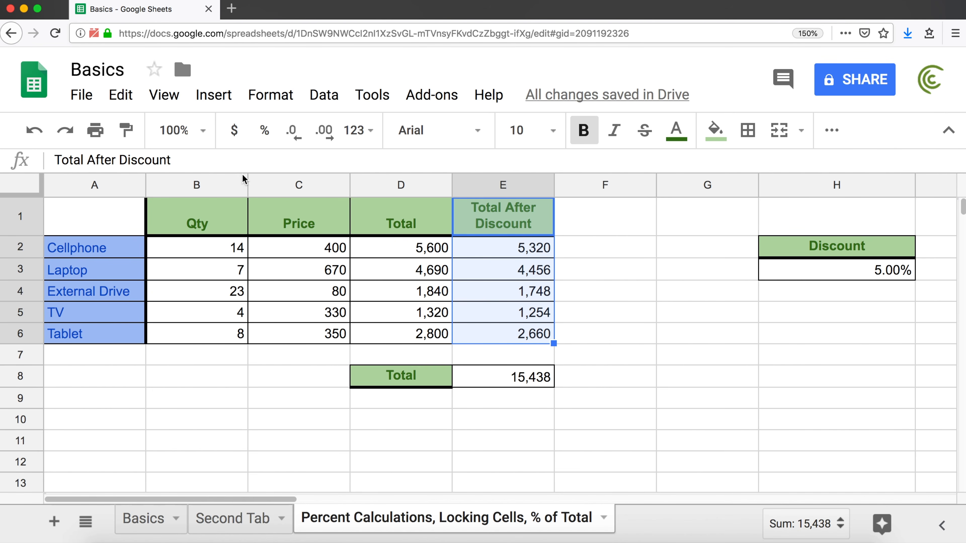
click(125, 130)
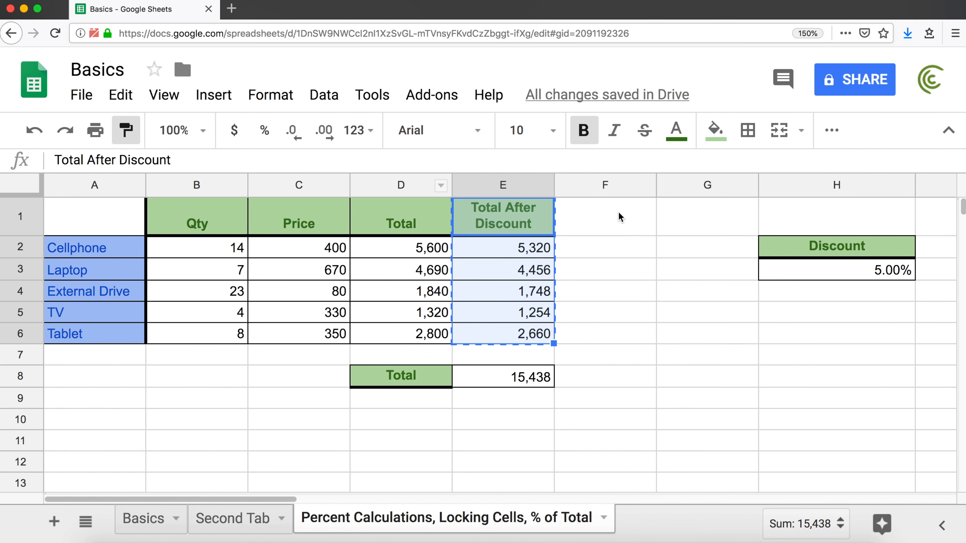
click(607, 213)
Step: Enter the header Percent of Total in F1
click(601, 224)
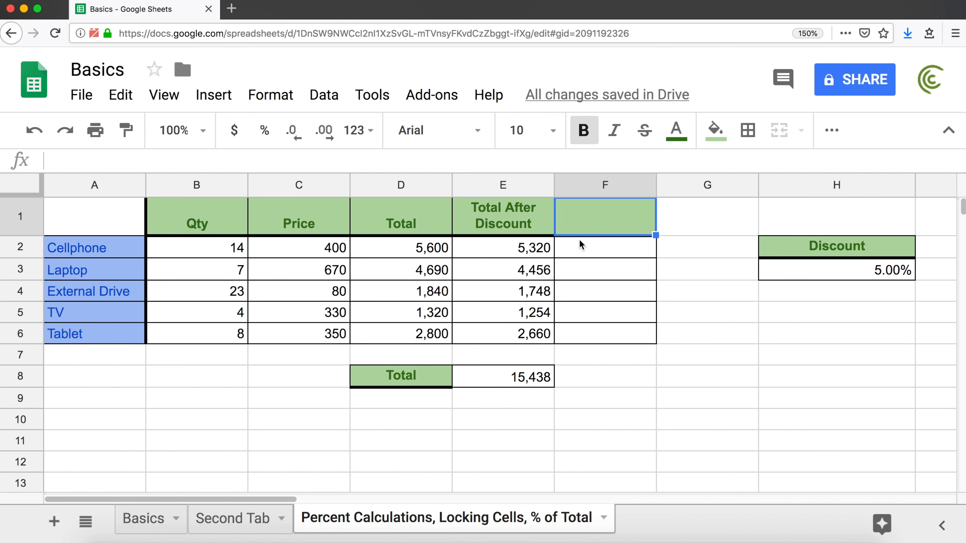
text(Percent of Total)
key(Return)
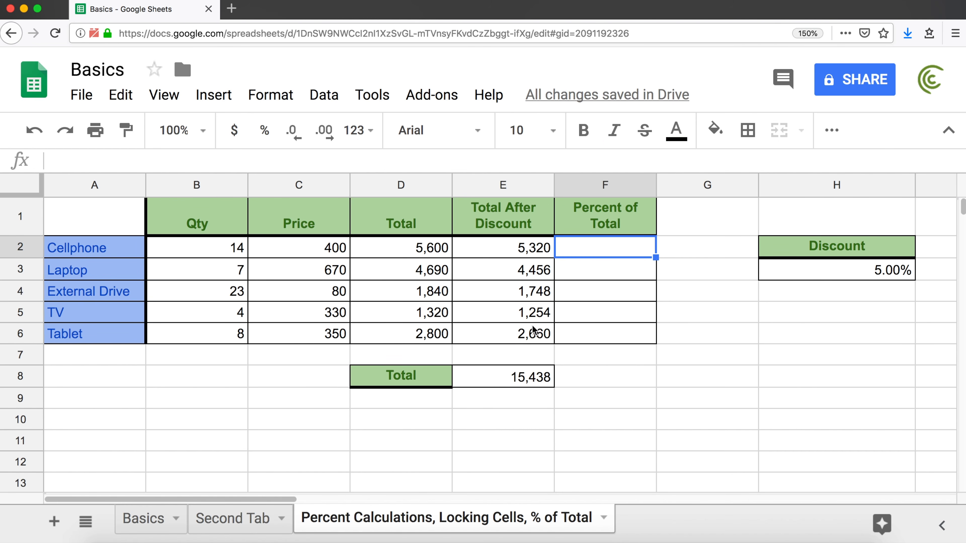
click(114, 249)
drag(114, 250, 525, 249)
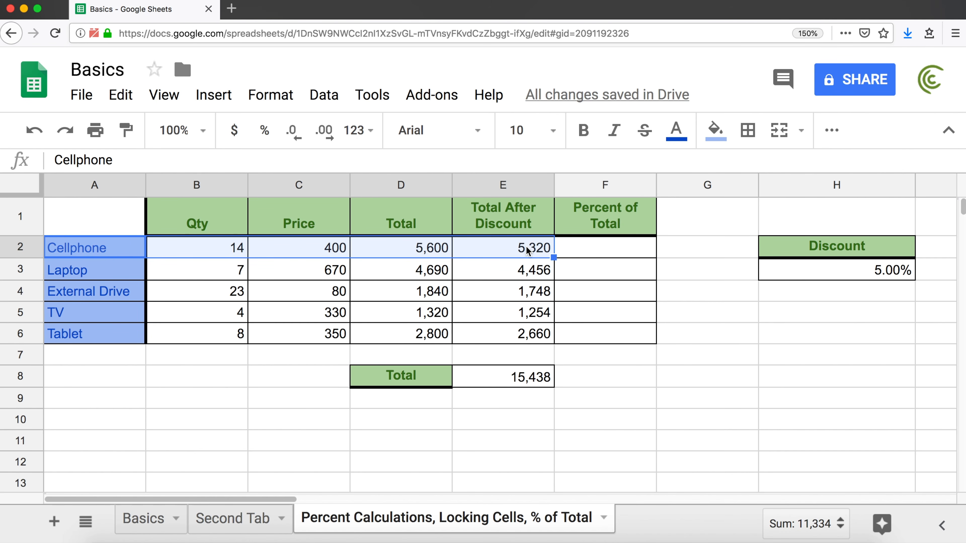
click(515, 380)
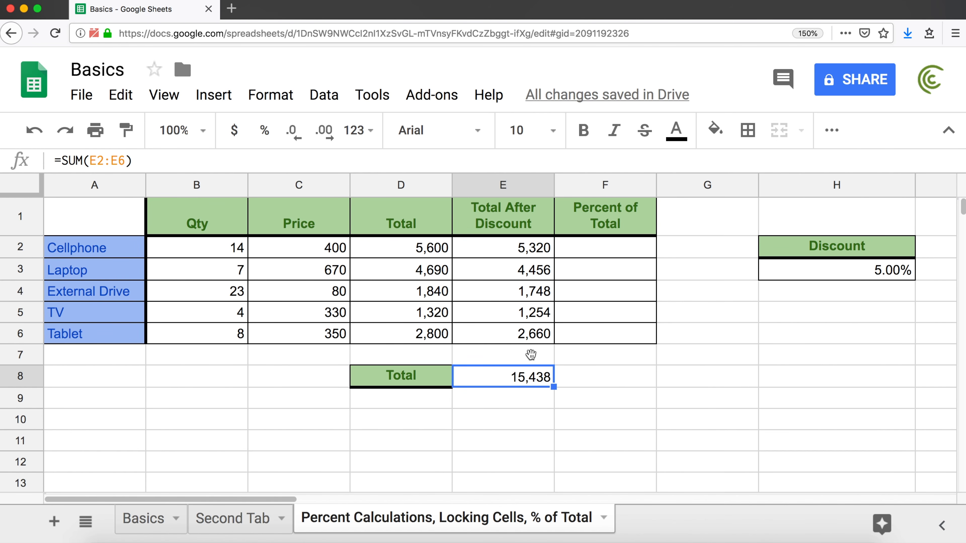
click(541, 255)
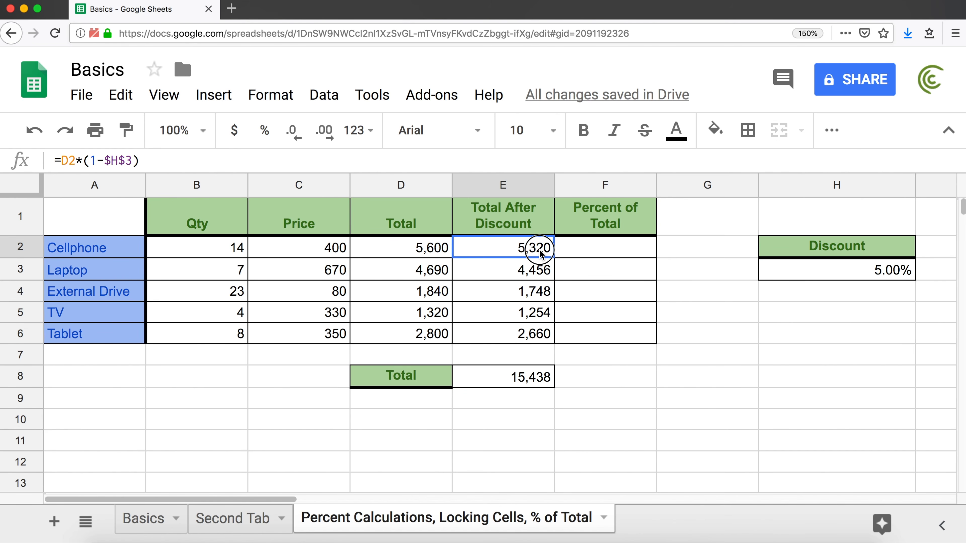
Step: Enter the formula =E2/E8 in F2 to divide the Cellphone discounted total by the overall total
click(600, 252)
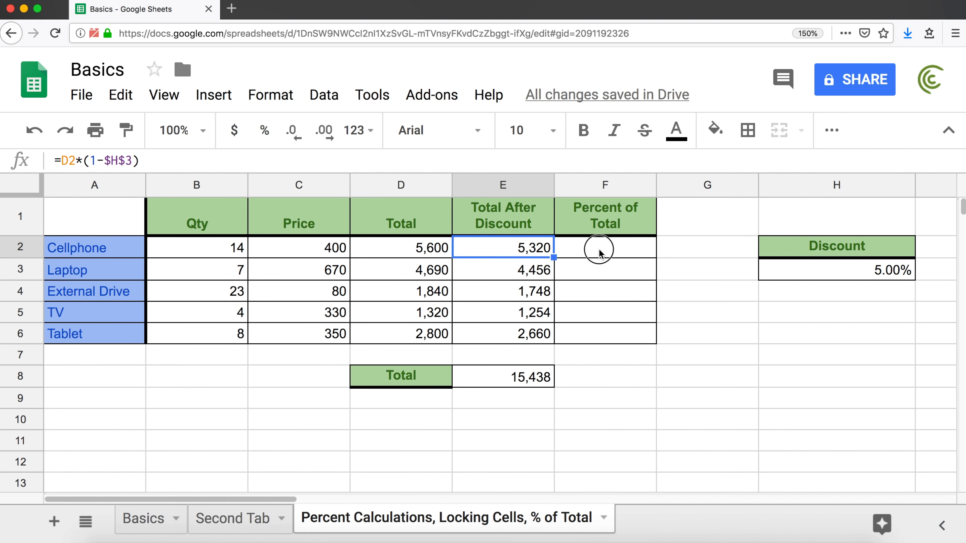
text(=)
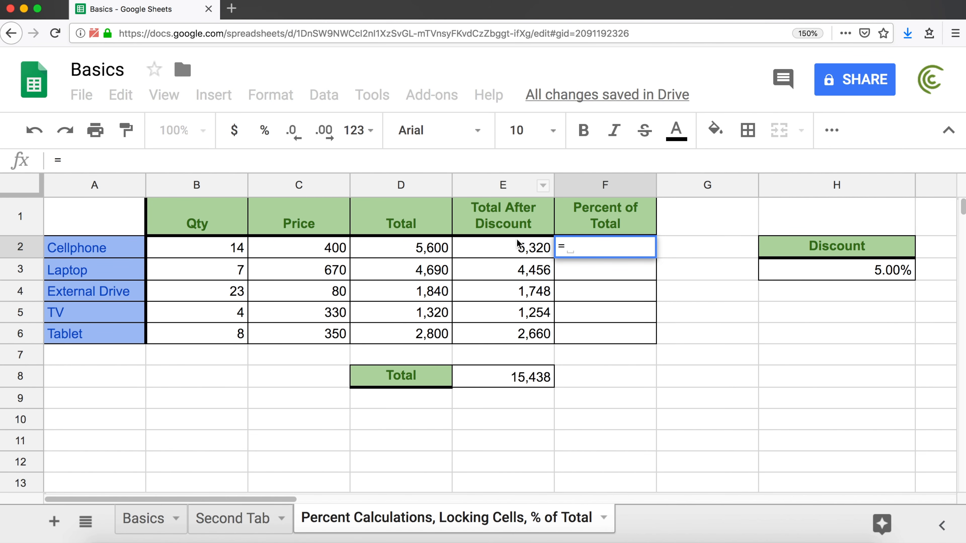
text(E2)
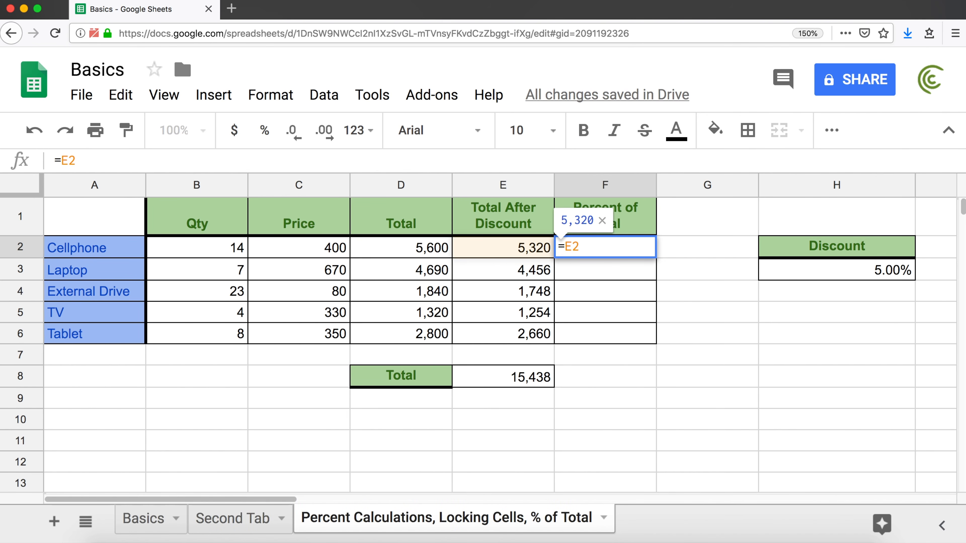
text(/)
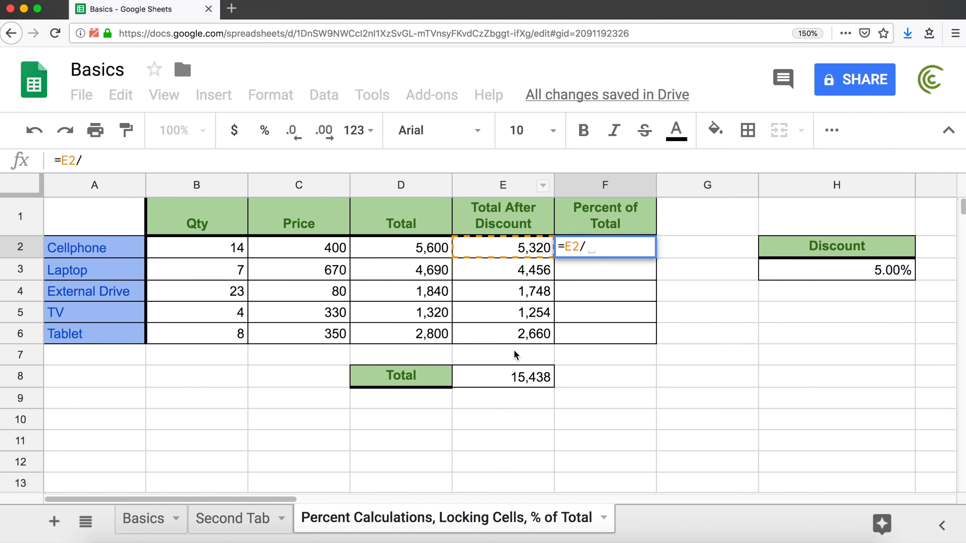
text(E8)
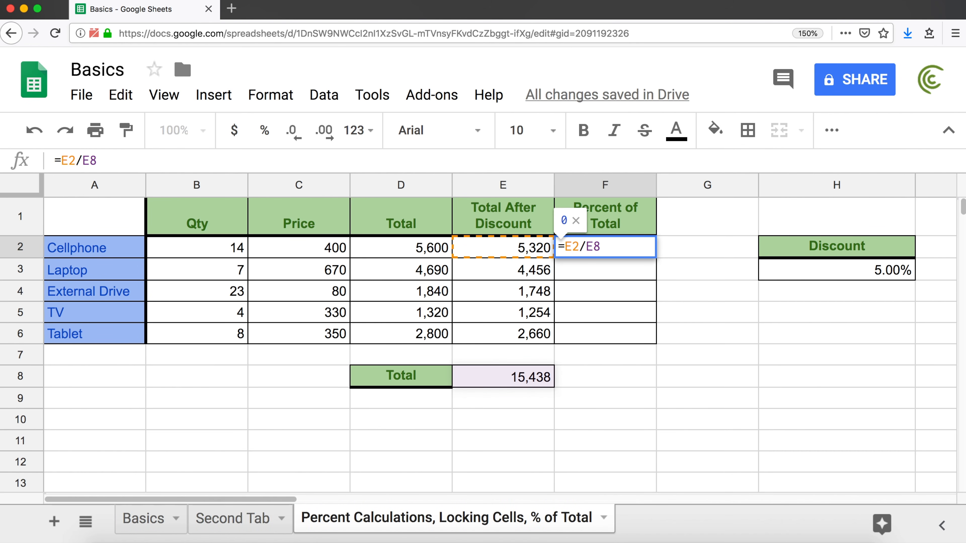
key(Return)
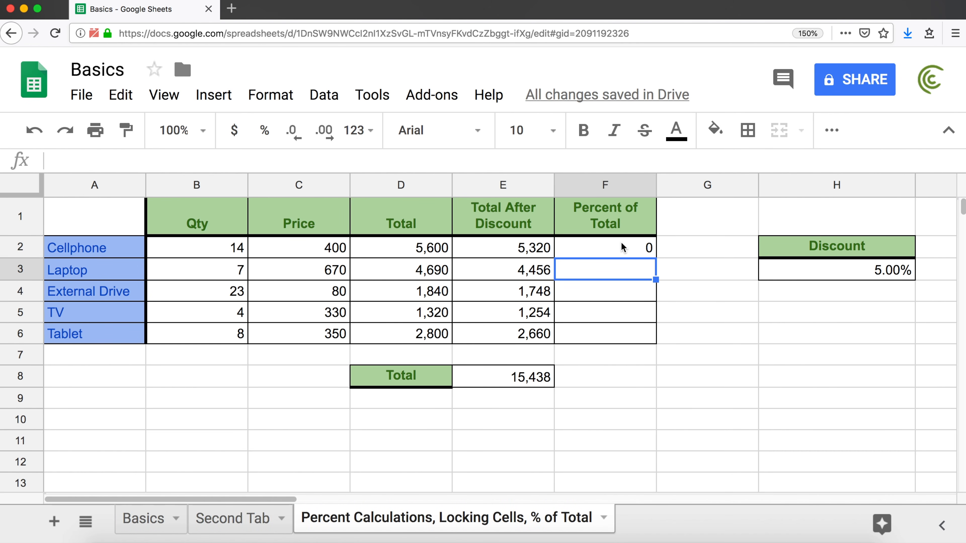
Step: Preview the unrounded result of the formula in F2 and leave the cell without changing it
double_click(613, 251)
drag(605, 247, 567, 248)
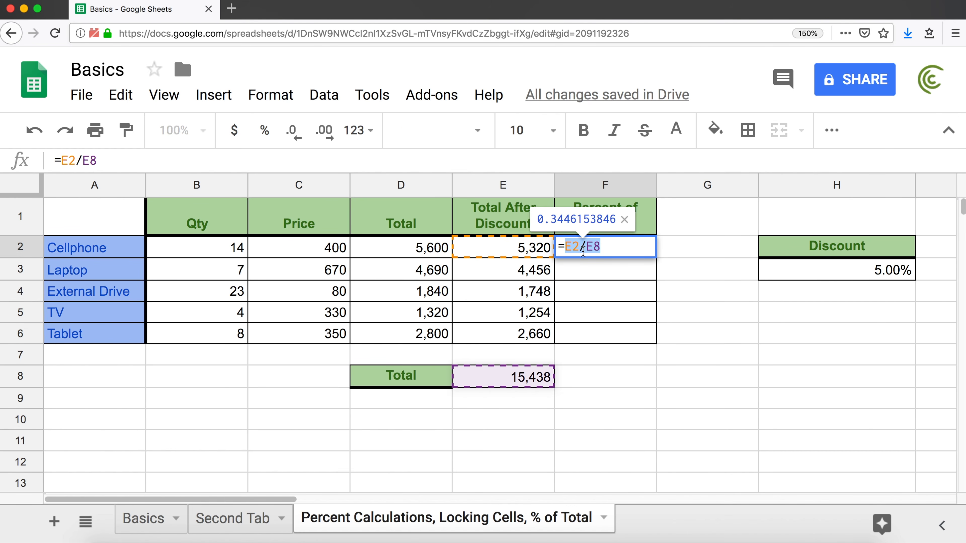
click(617, 248)
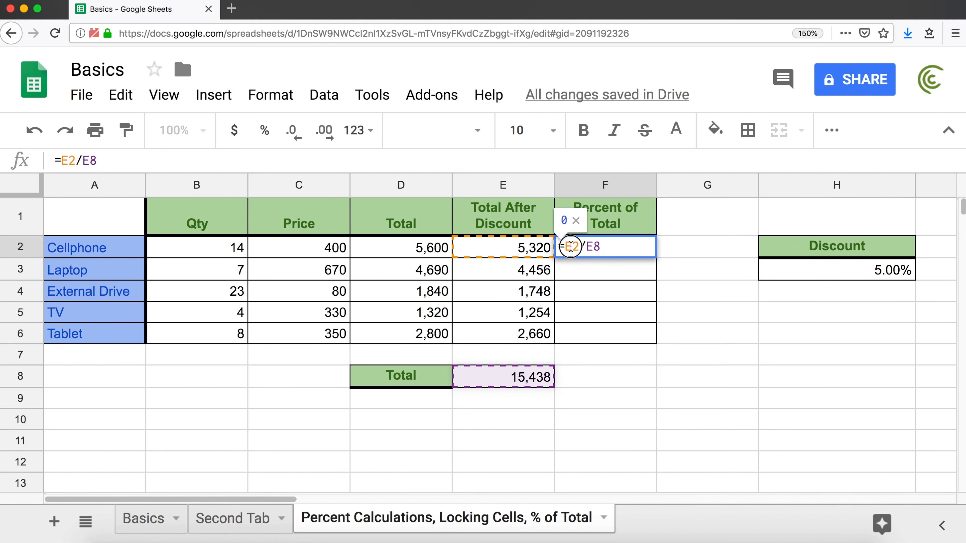
drag(605, 247, 567, 248)
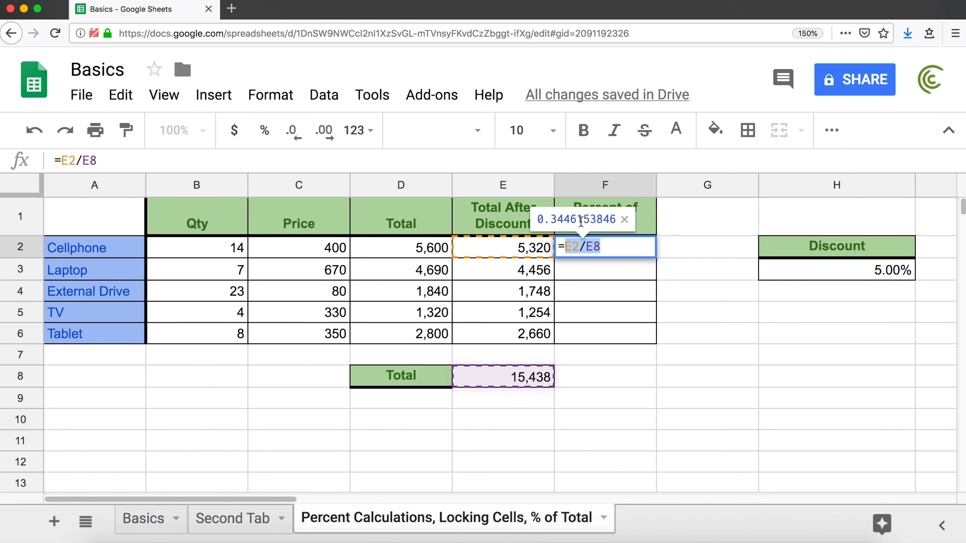
key(Escape)
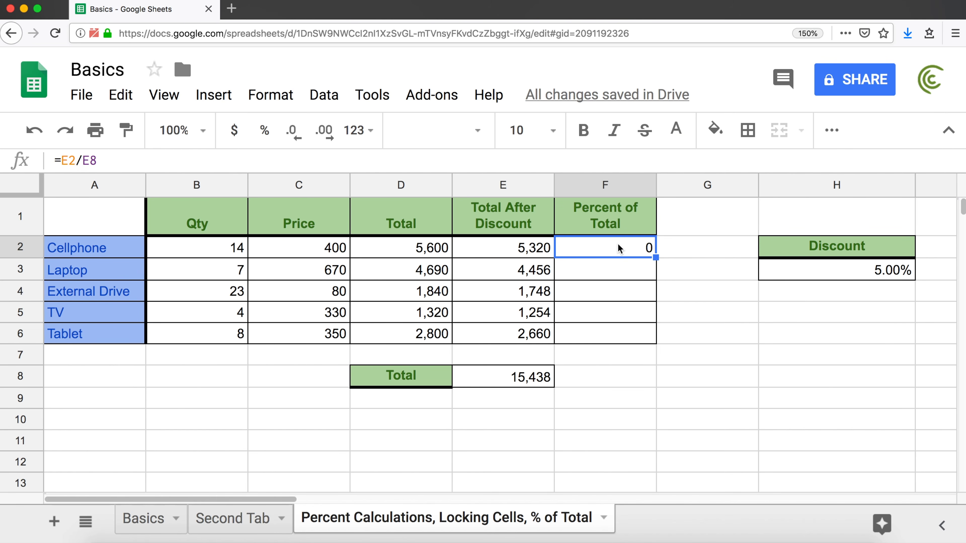
Step: Increase the number of decimal places shown in F2 to six
click(632, 249)
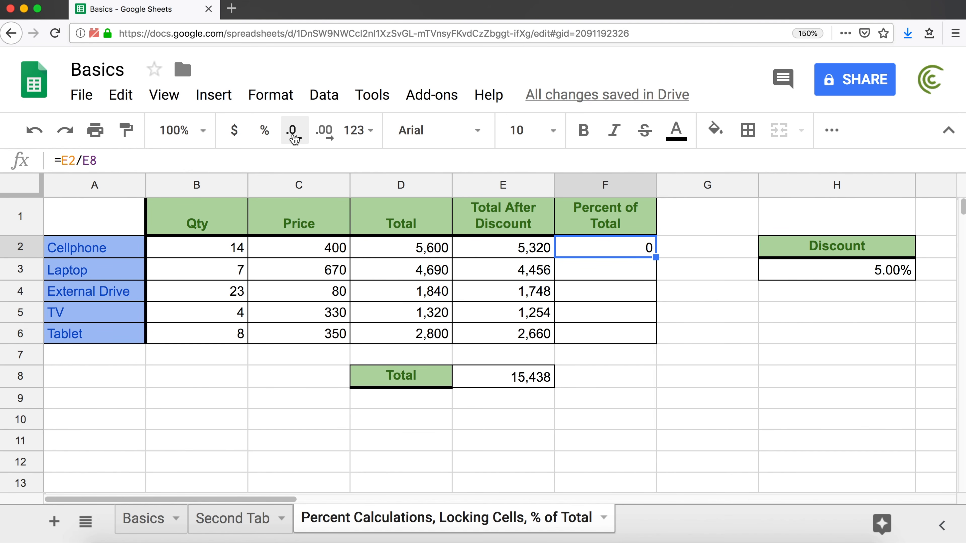
click(322, 138)
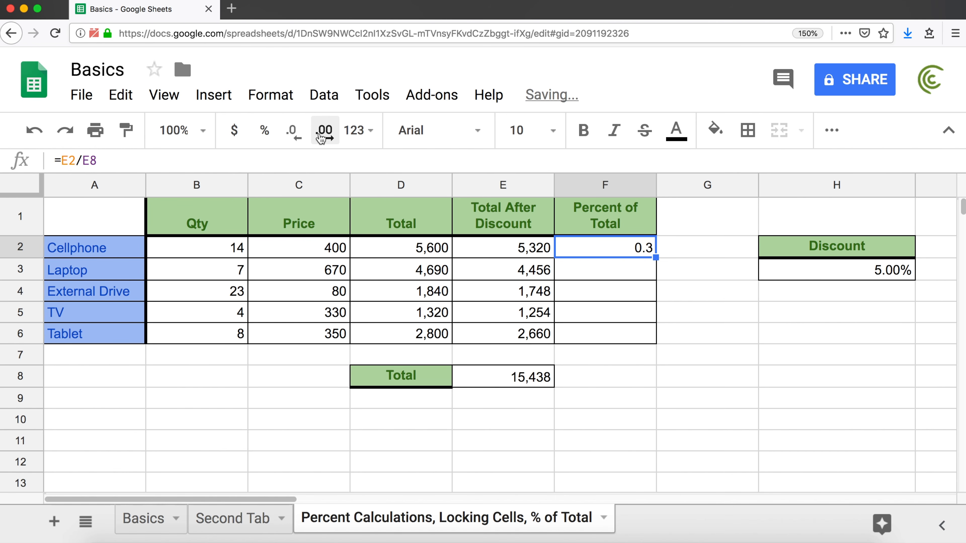
click(321, 138)
click(321, 138)
click(321, 139)
click(321, 138)
click(322, 138)
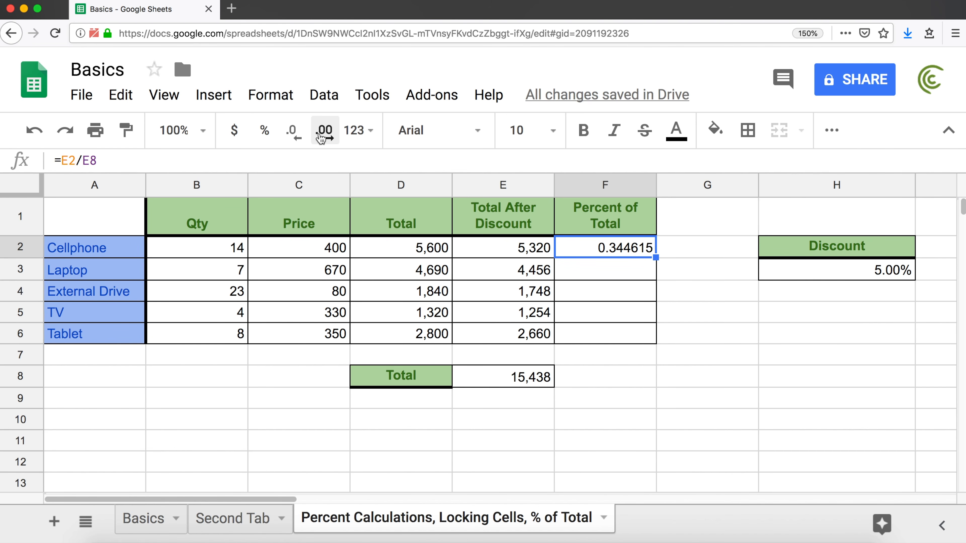
click(322, 137)
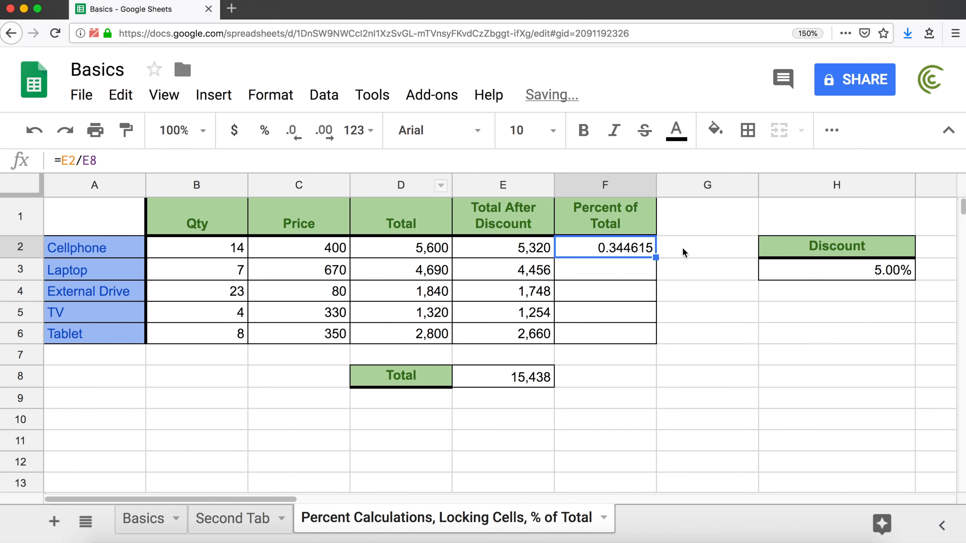
Step: Format F2 as a percentage and fill its formula down through F6
click(266, 134)
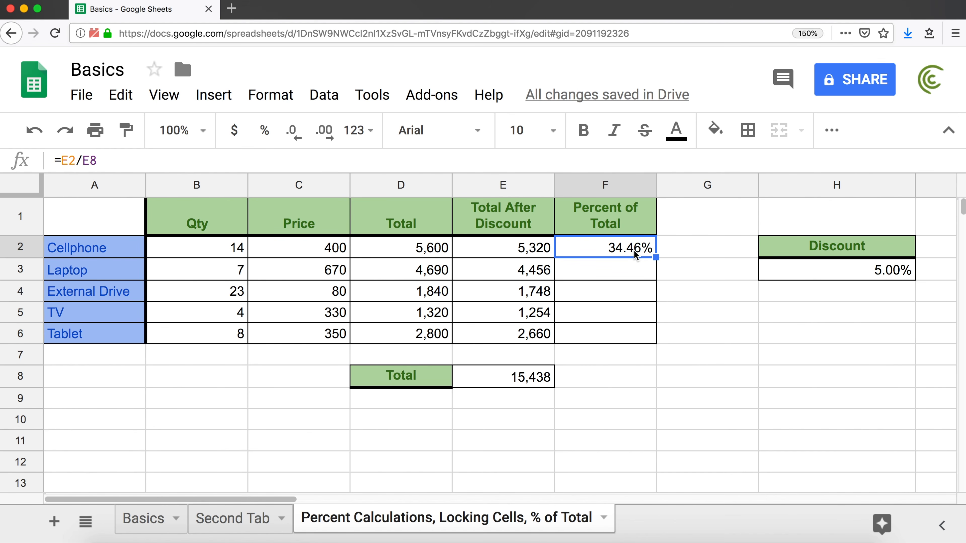
click(515, 253)
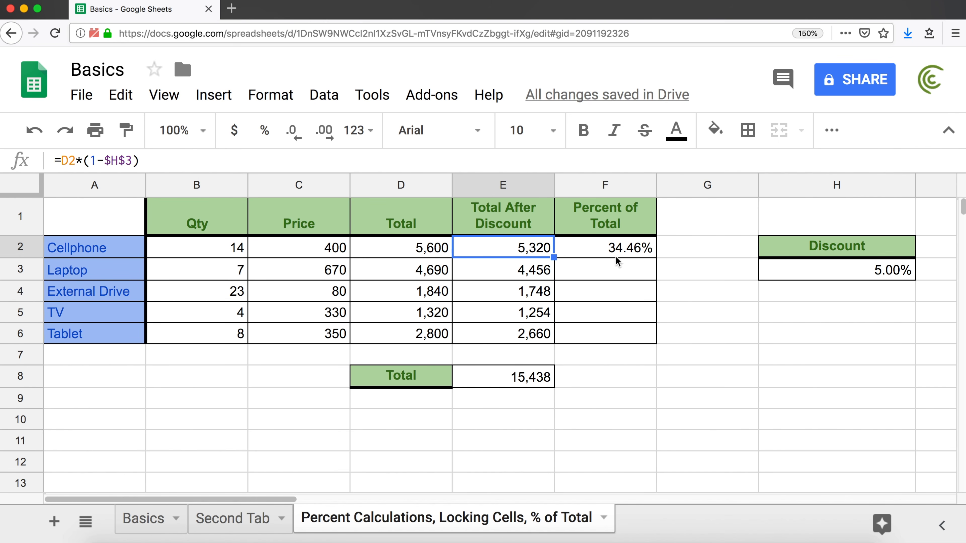
click(626, 250)
drag(655, 257, 647, 342)
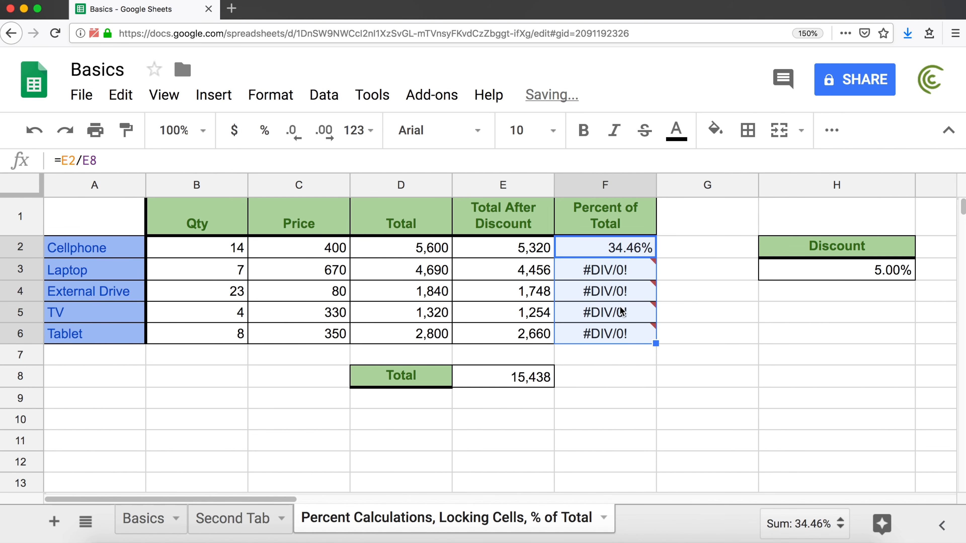
Step: Inspect the discounted totals in E3:E6 and compare the cell references used by the formulas in F2 and F3
click(533, 270)
click(529, 295)
click(528, 310)
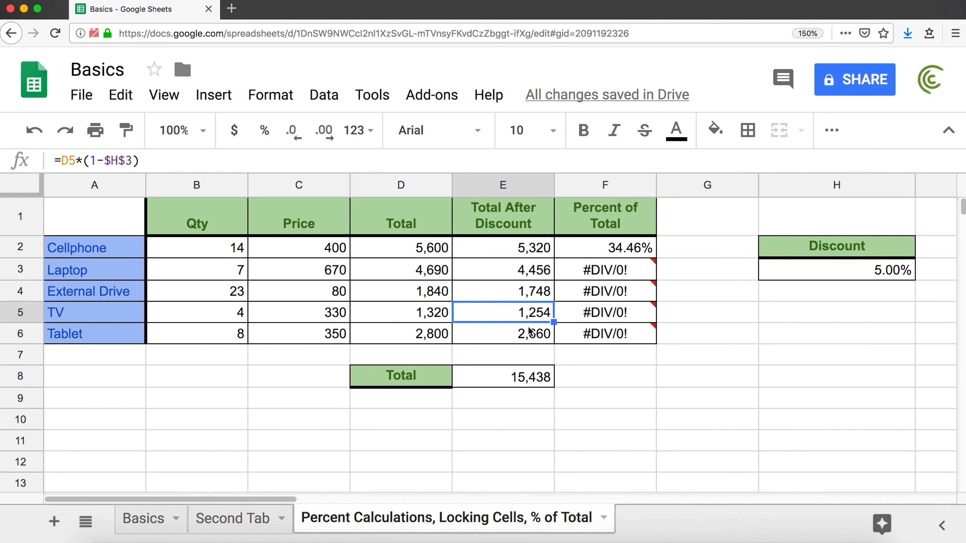
click(529, 334)
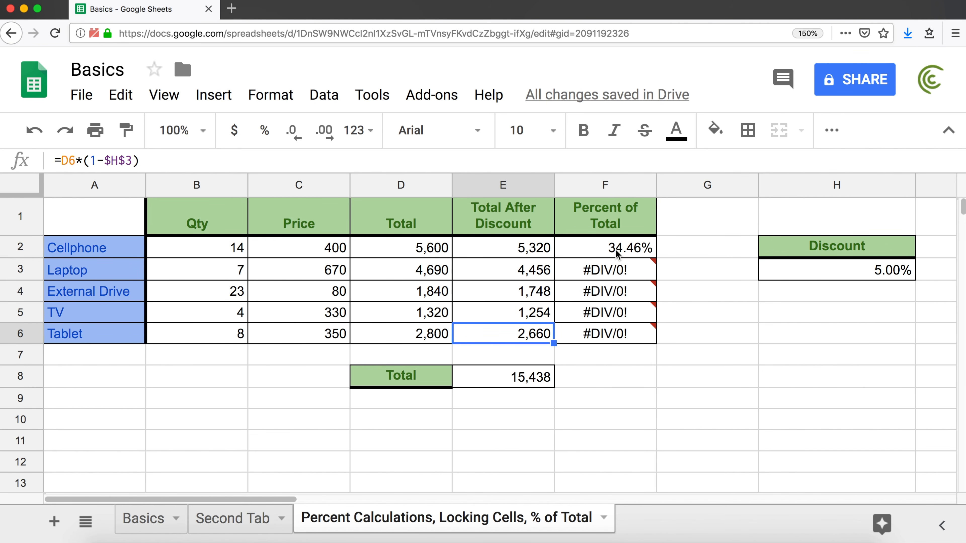
click(618, 271)
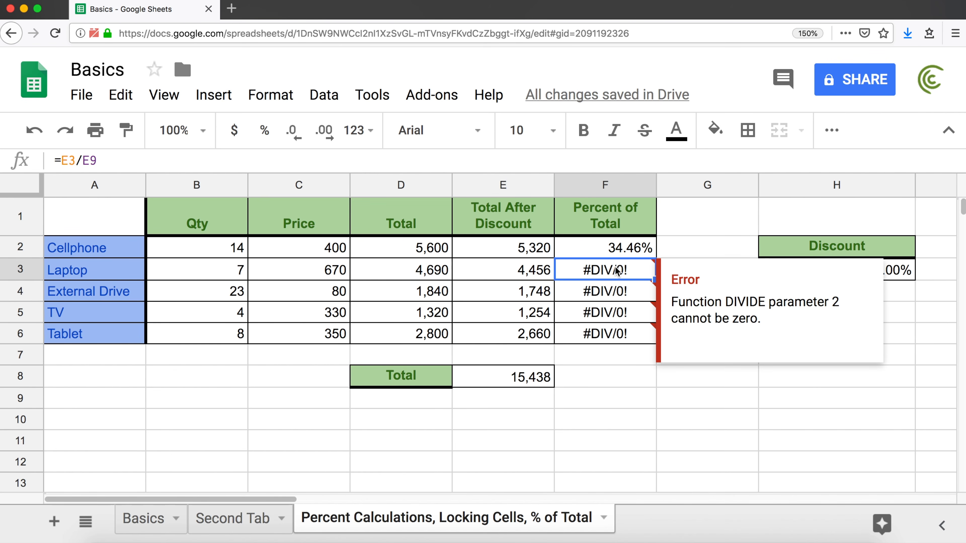
click(614, 248)
double_click(612, 250)
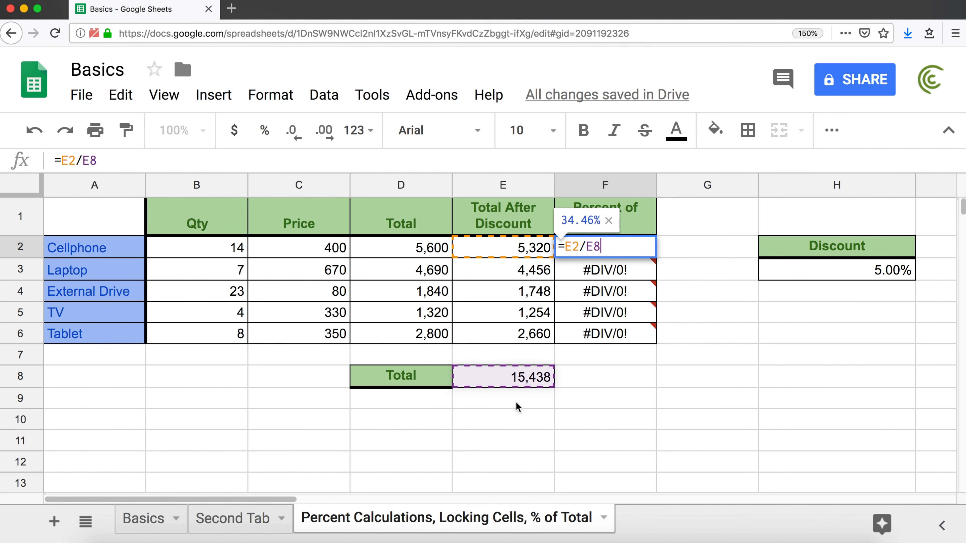
key(Return)
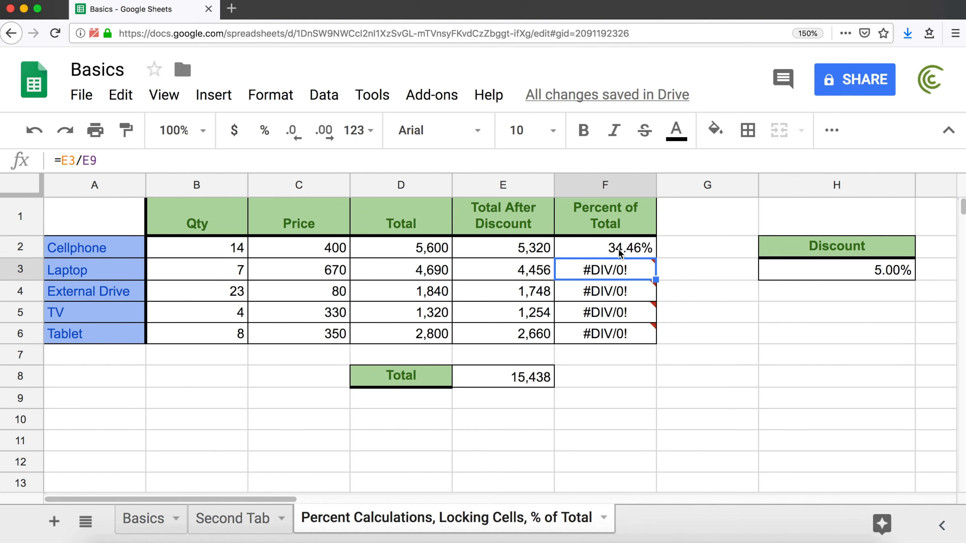
double_click(609, 269)
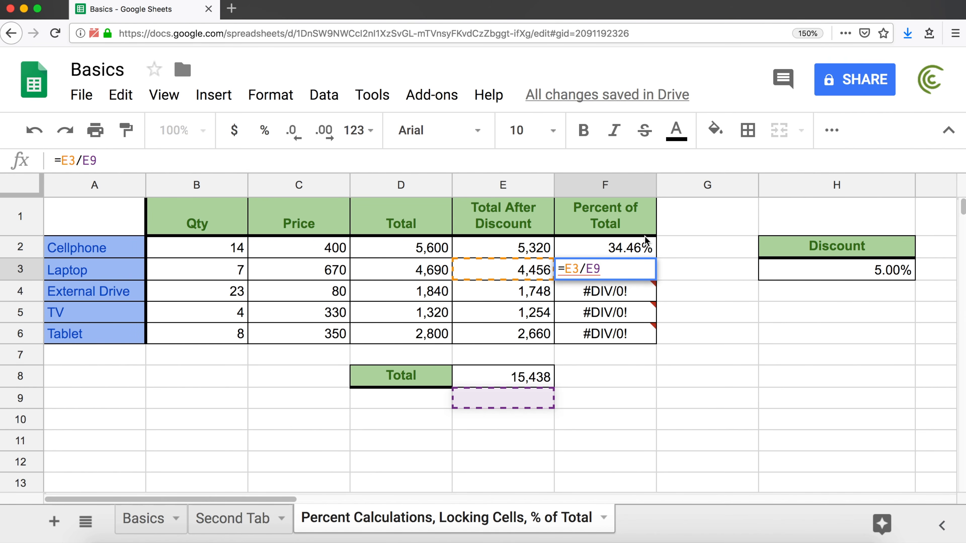
Step: Try locking the E8 reference in F2's formula with manually added dollar signs, and undo that edit
click(621, 247)
double_click(621, 247)
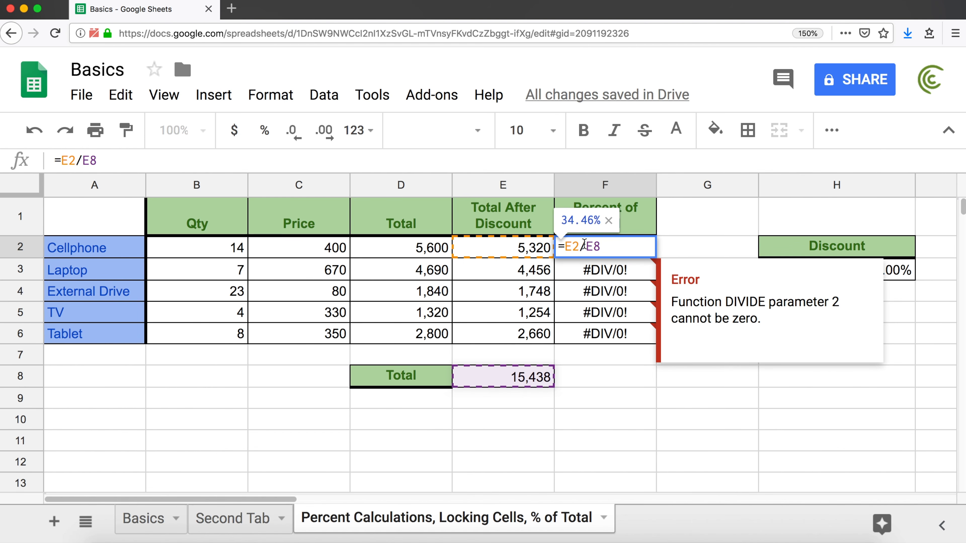
drag(587, 244, 607, 246)
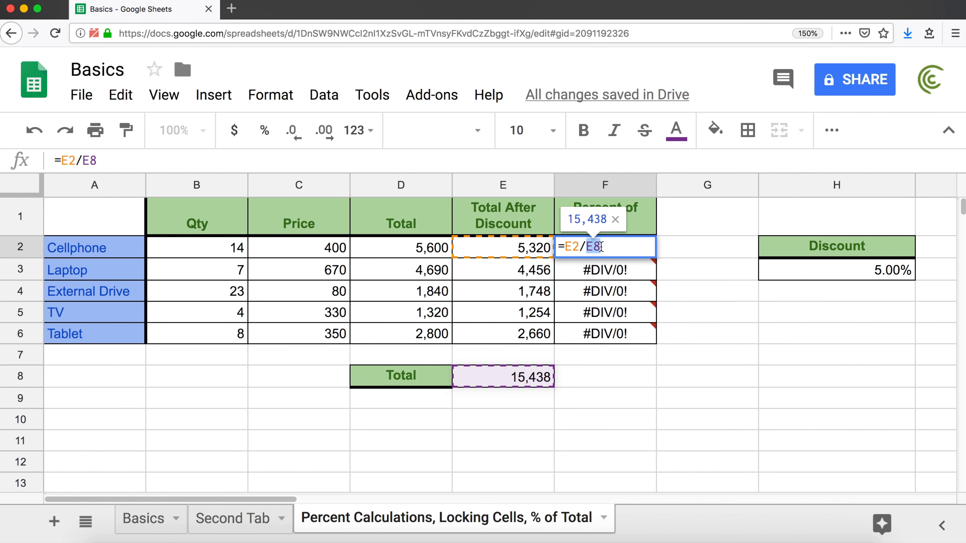
click(586, 246)
mouse_move(651, 279)
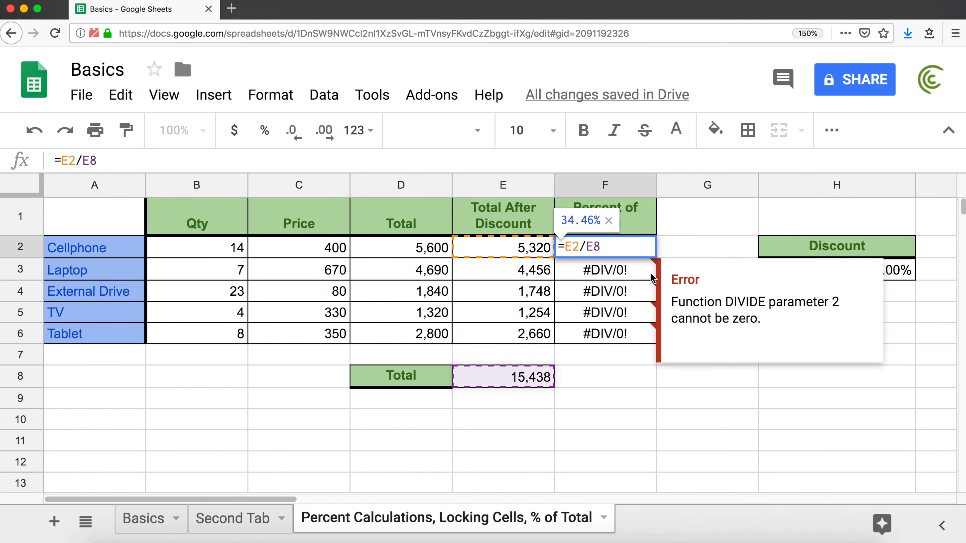
text($)
key(Right)
text($)
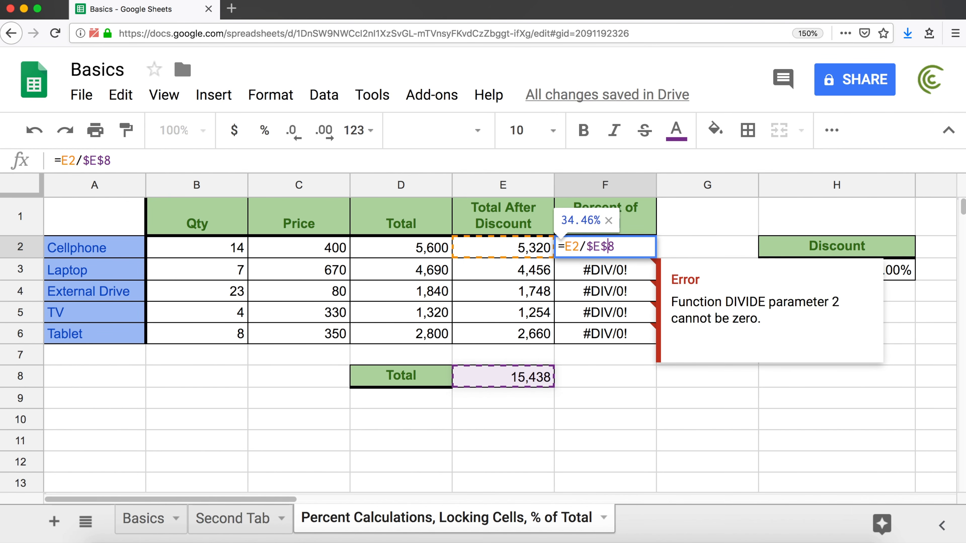
key(super+z)
key(super+z)
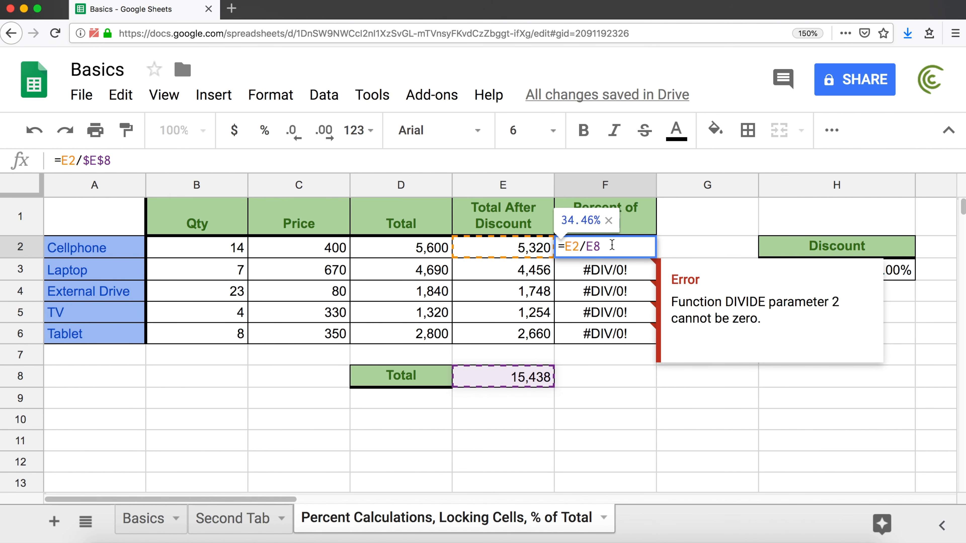
Step: Make the E8 reference in F2's formula absolute so that it reads =E2/$E$8
double_click(597, 248)
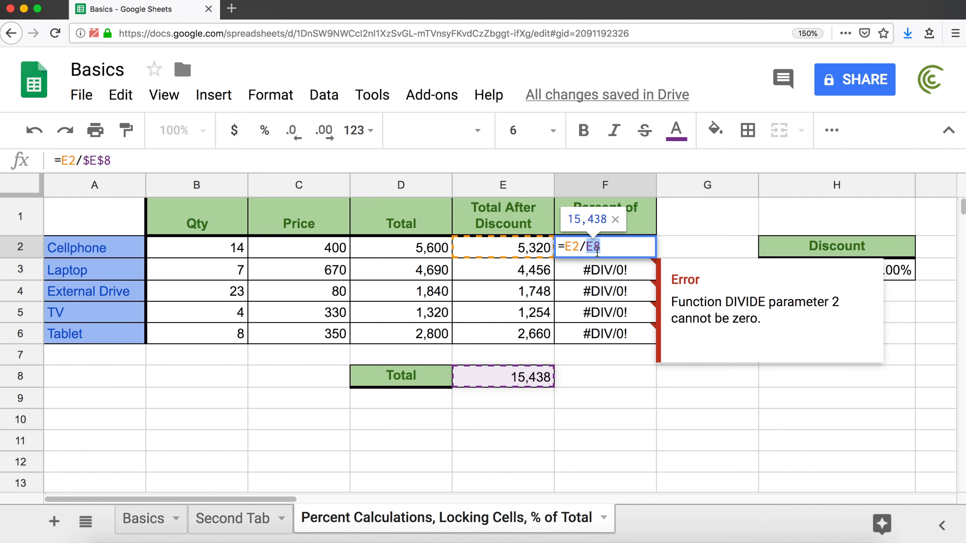
key(F4)
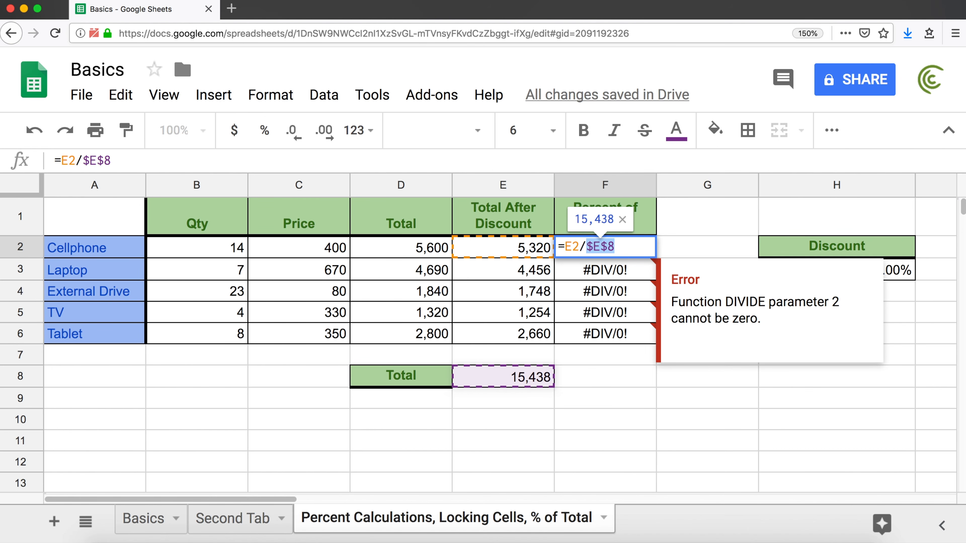
click(617, 246)
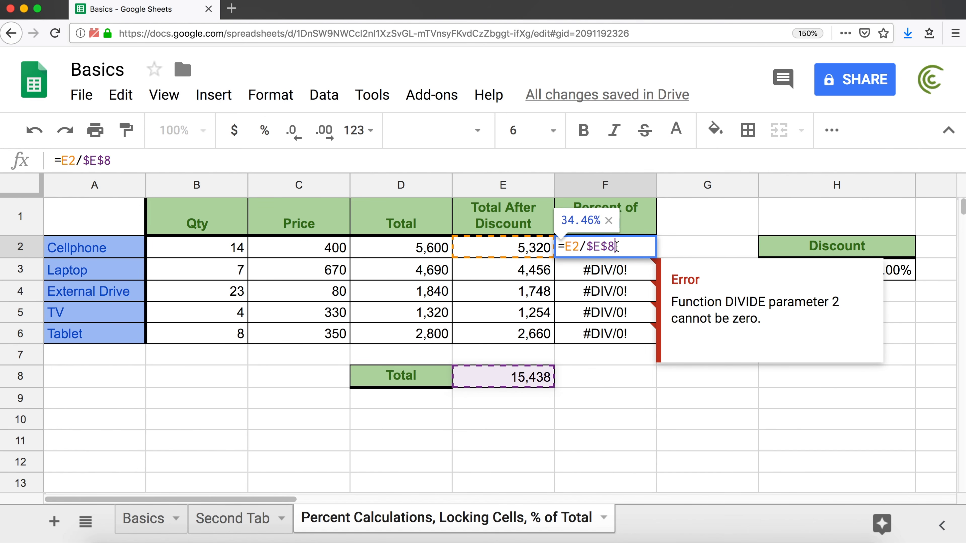
key(Return)
key(Up)
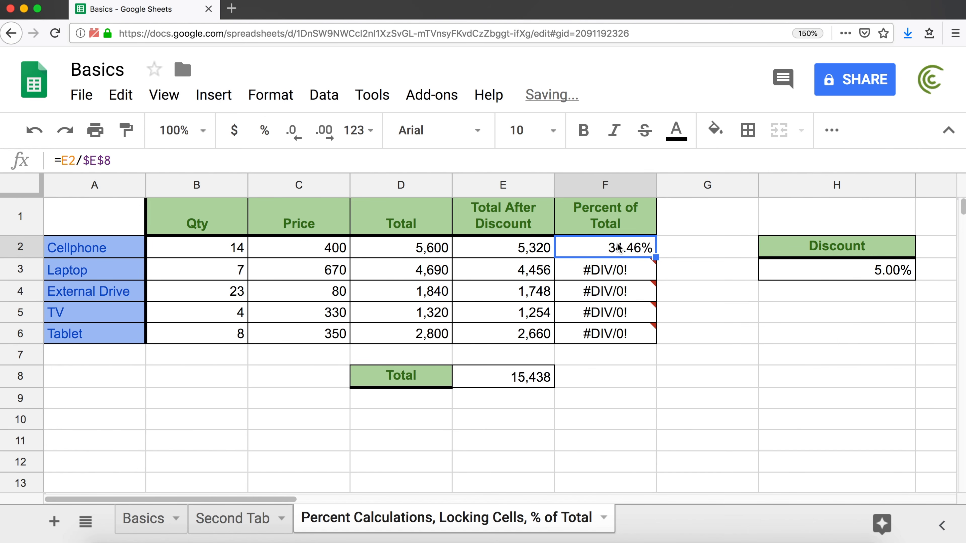
Step: Fill F2's formula down through F6 and check the cell references in the filled formulas
drag(656, 258, 653, 344)
key(Down)
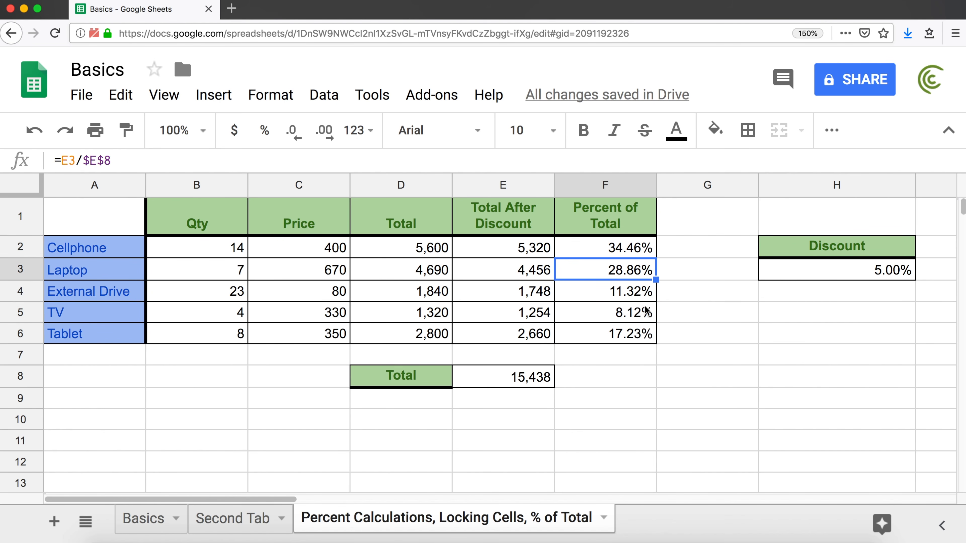
double_click(628, 270)
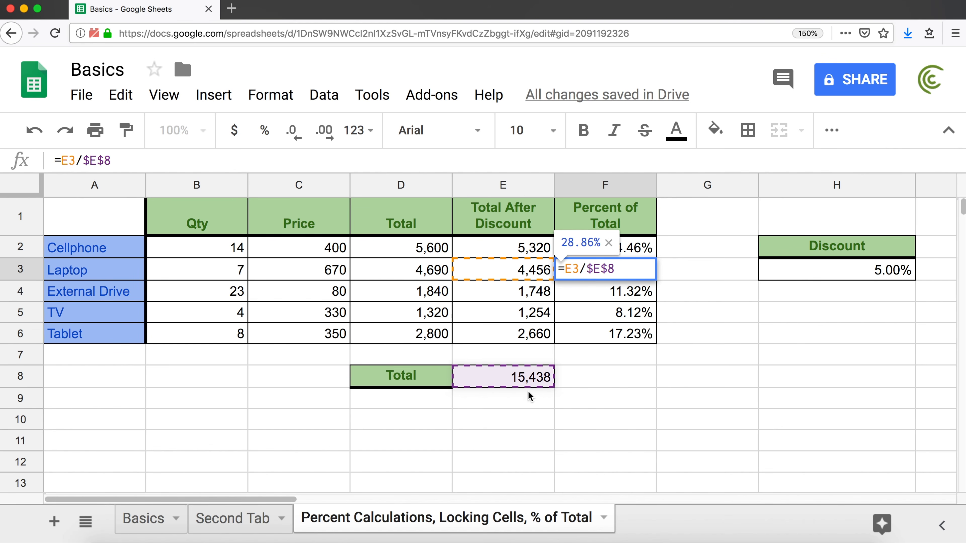
key(Escape)
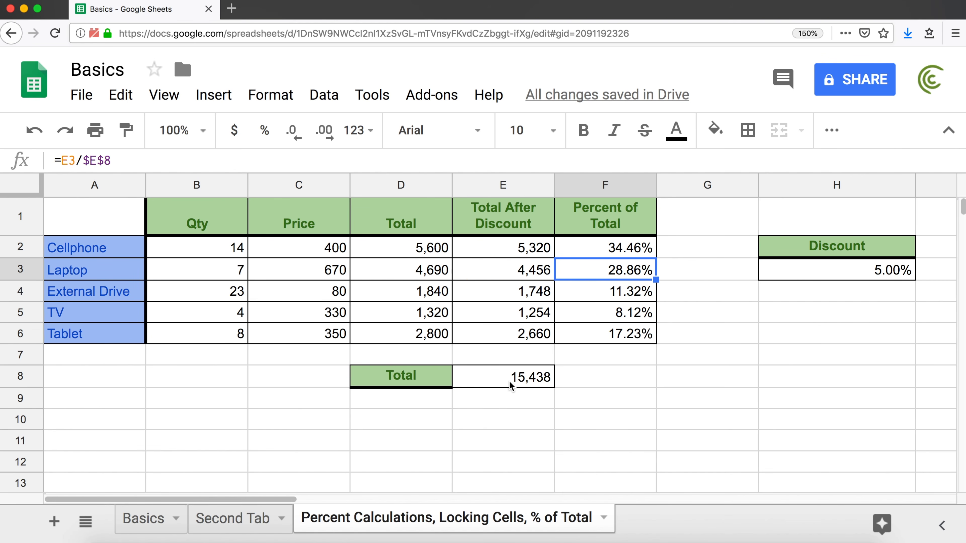
click(619, 250)
click(615, 279)
click(616, 294)
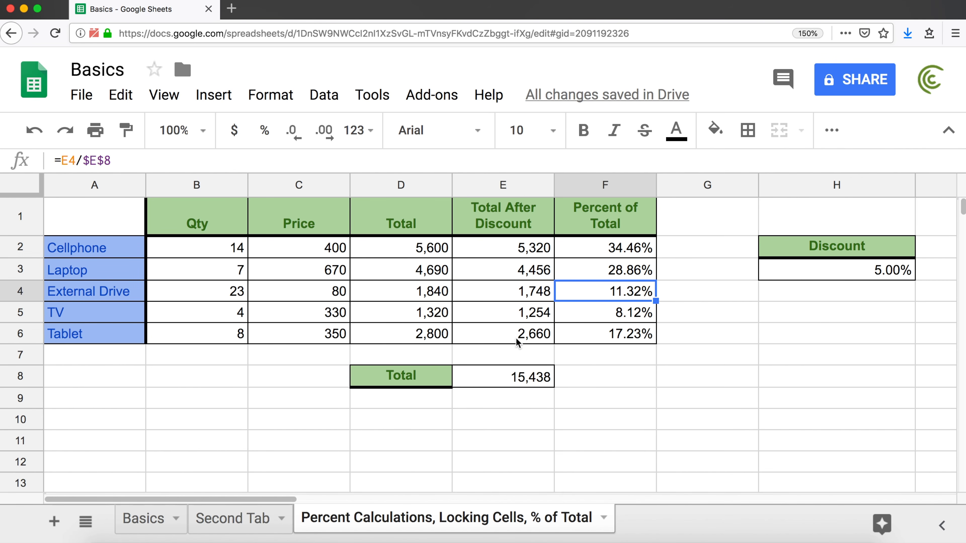
drag(610, 247, 610, 341)
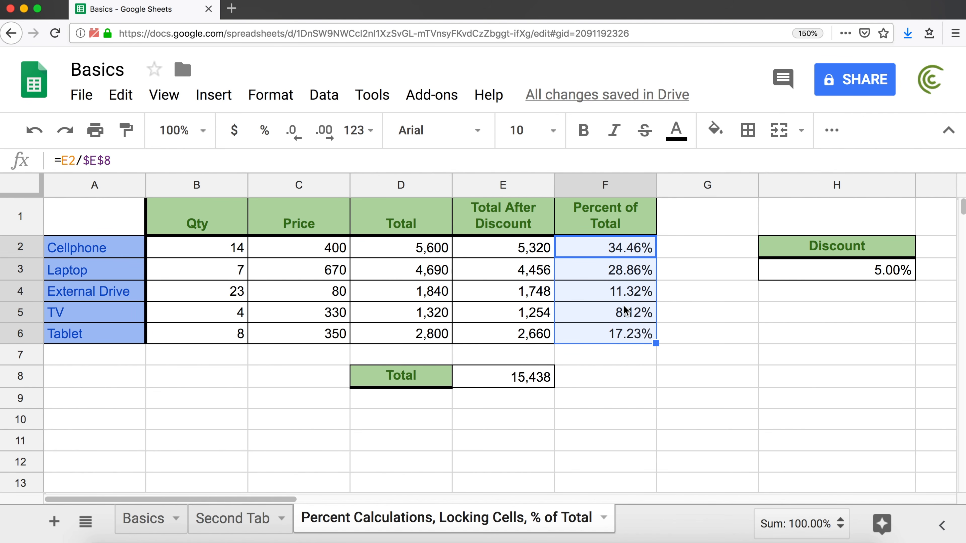
click(621, 374)
text(=sum)
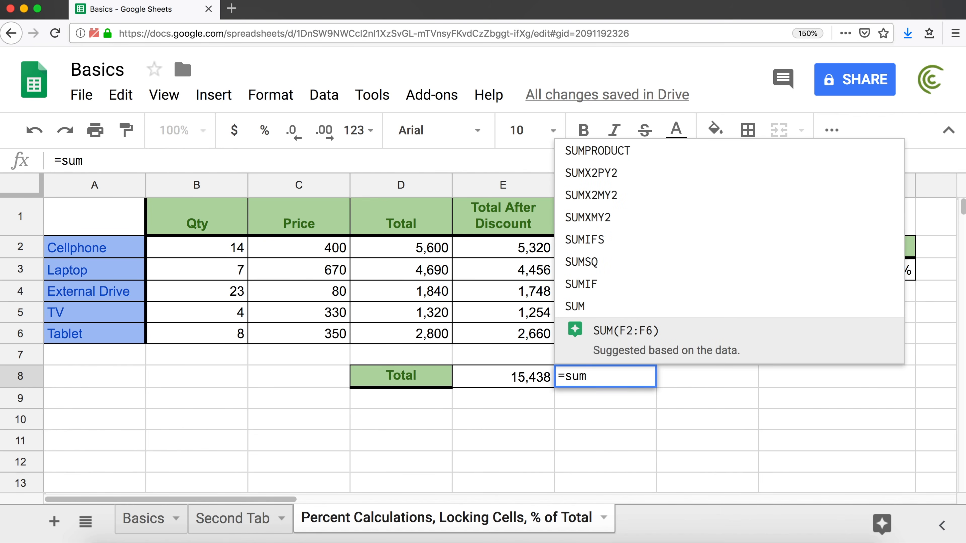
key(Tab)
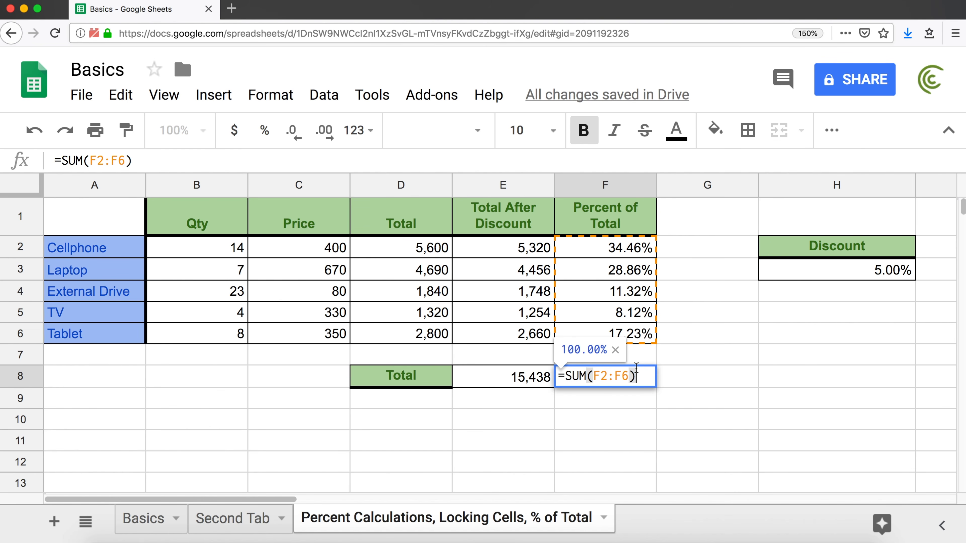
key(BackSpace)
key(BackSpace)
key(BackSpace)
key(Escape)
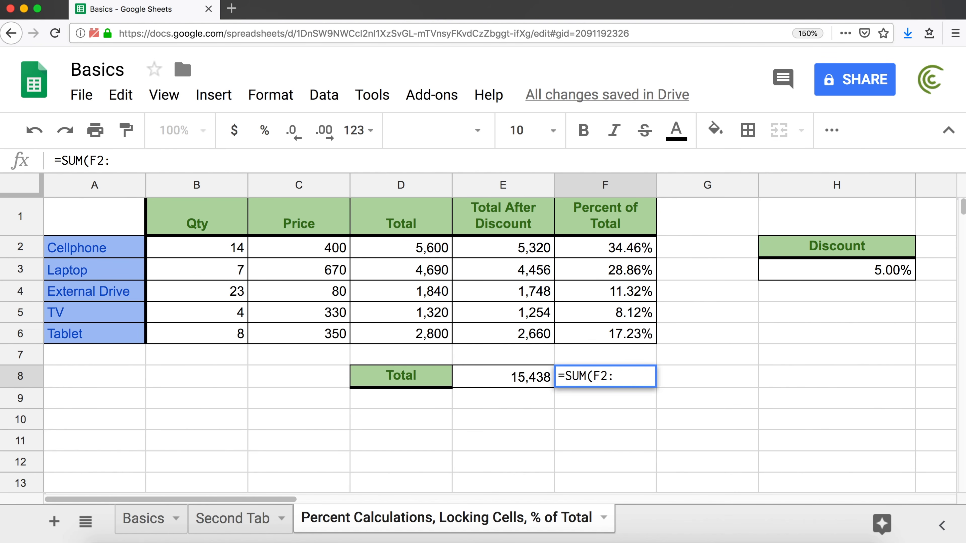
Step: Total the product percentages in F8 with =SUM(F2:F6)
text(=SUM)
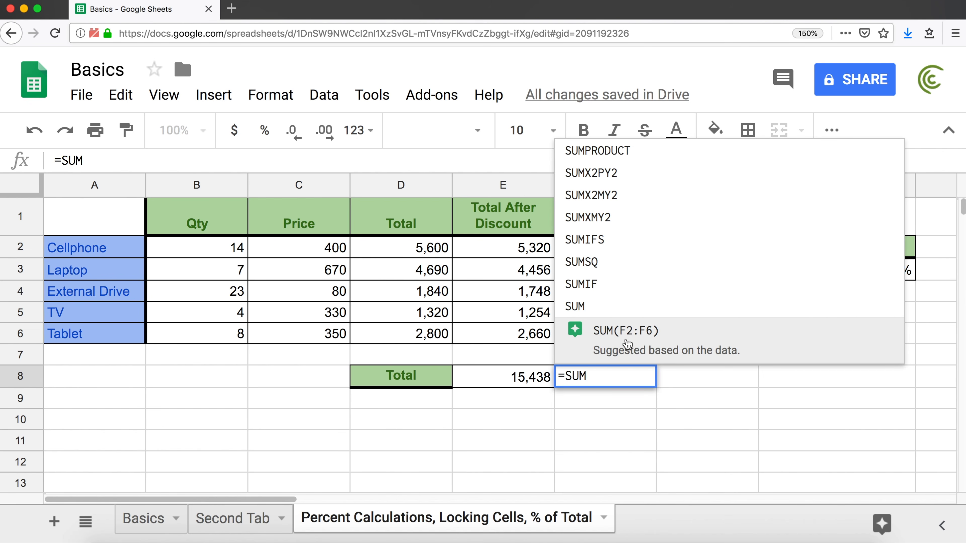
click(653, 342)
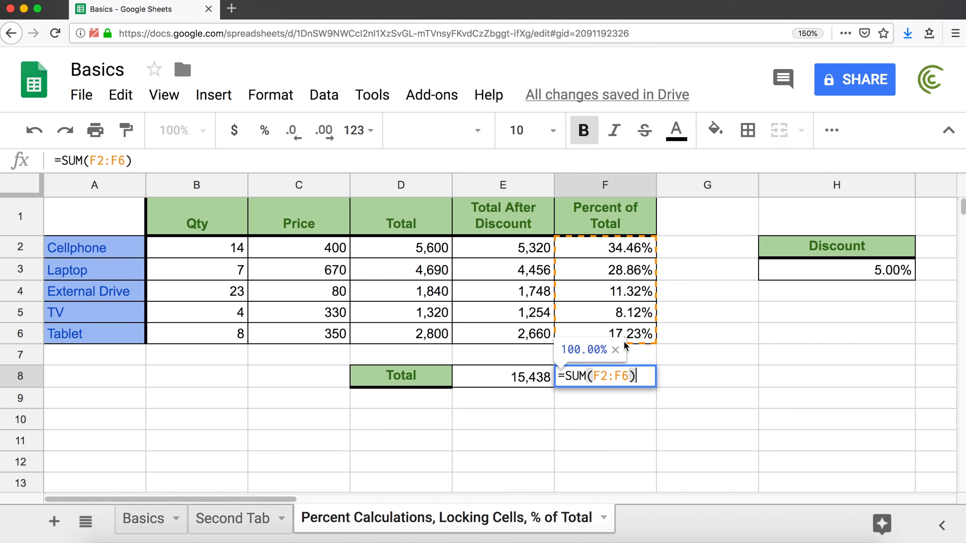
key(Return)
click(638, 381)
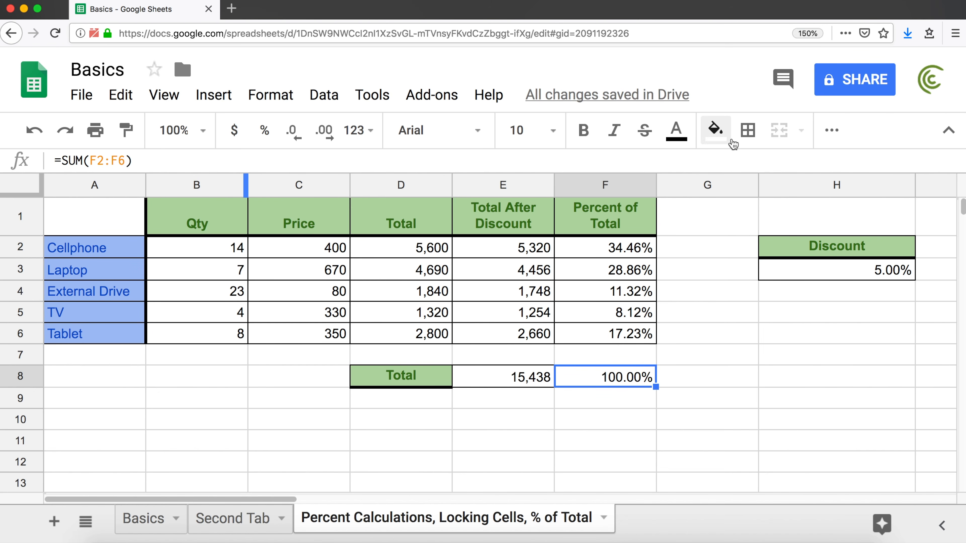
Step: Add cell borders around the percentage total in F8
click(747, 131)
click(755, 172)
click(689, 412)
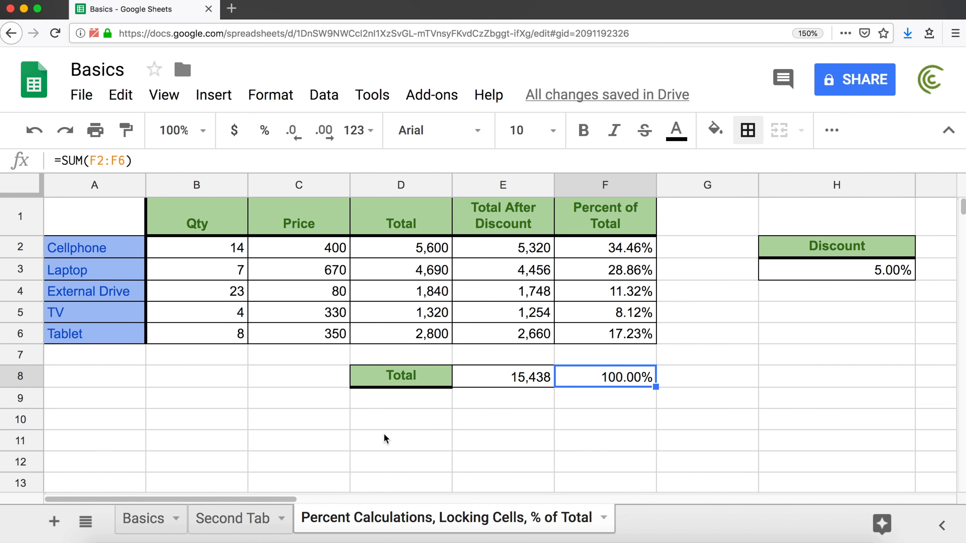
Step: Enter the sample numbers 4 in C11 and 5 in D11
click(340, 442)
text(4)
key(Tab)
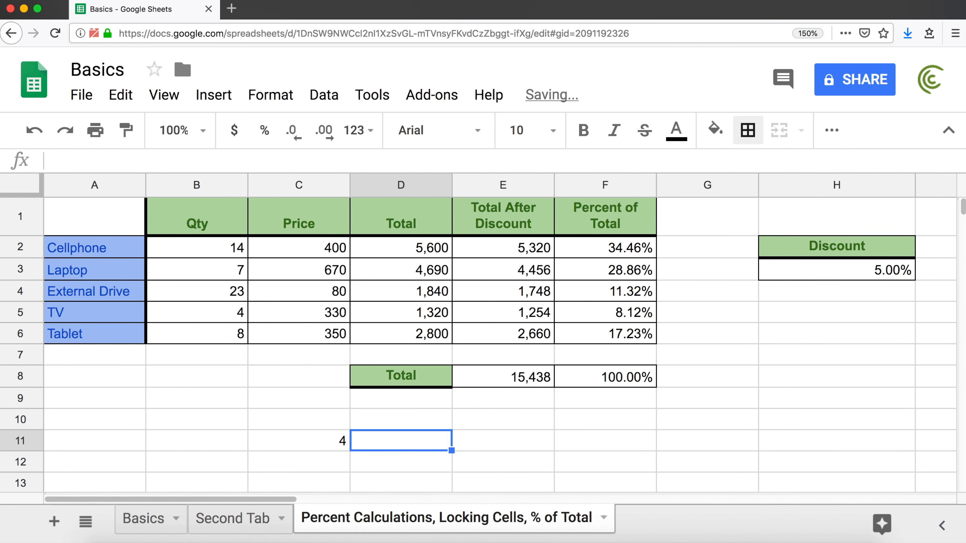
text(5)
key(Tab)
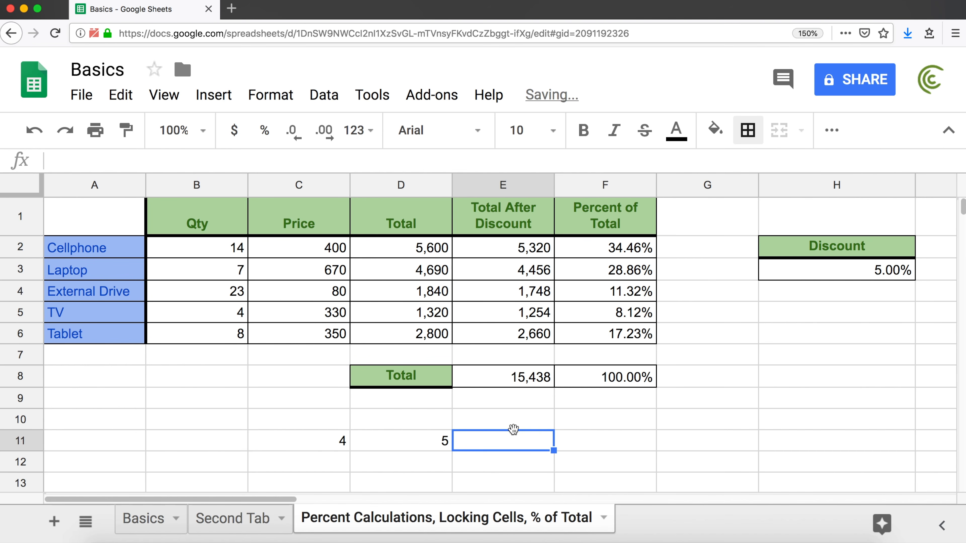
Step: Add the two sample numbers in E11 with the formula =C11+D11
text(=)
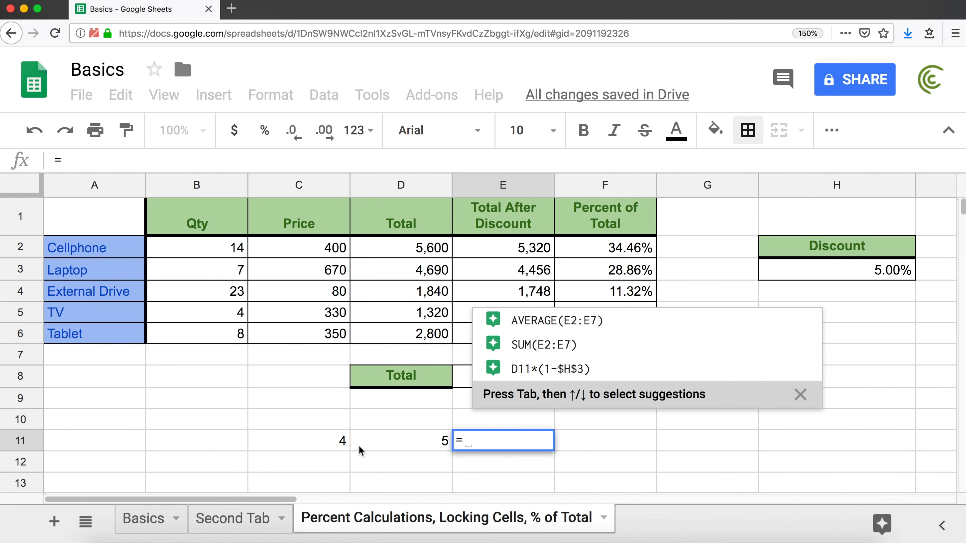
click(307, 439)
text(+)
click(388, 439)
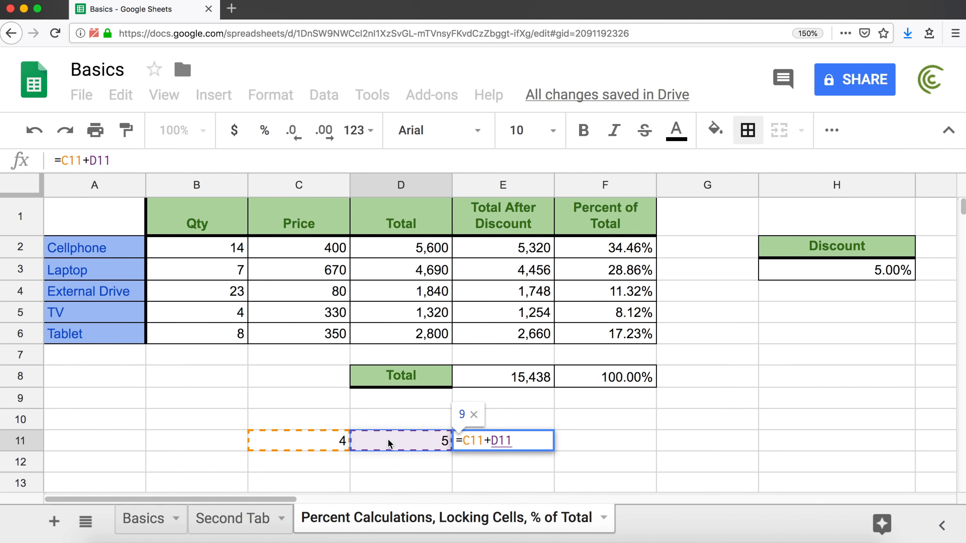
key(Return)
click(536, 447)
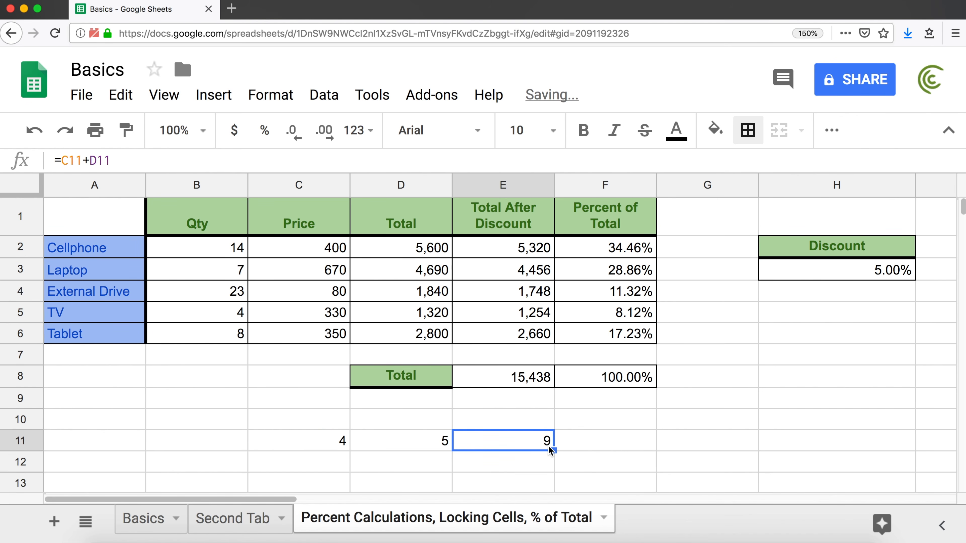
Step: Fill E11's formula down to E12 and compare the cell references in both formulas
drag(554, 450, 550, 461)
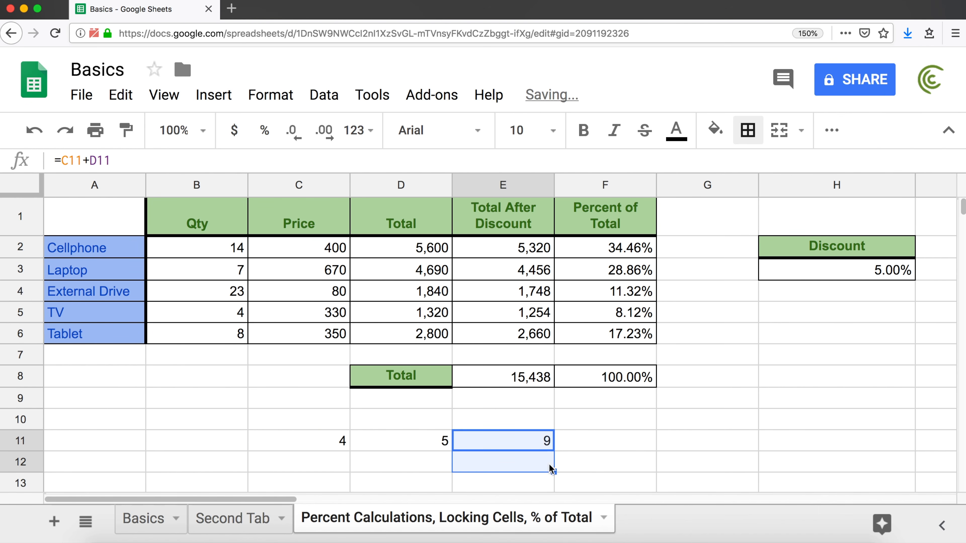
double_click(532, 440)
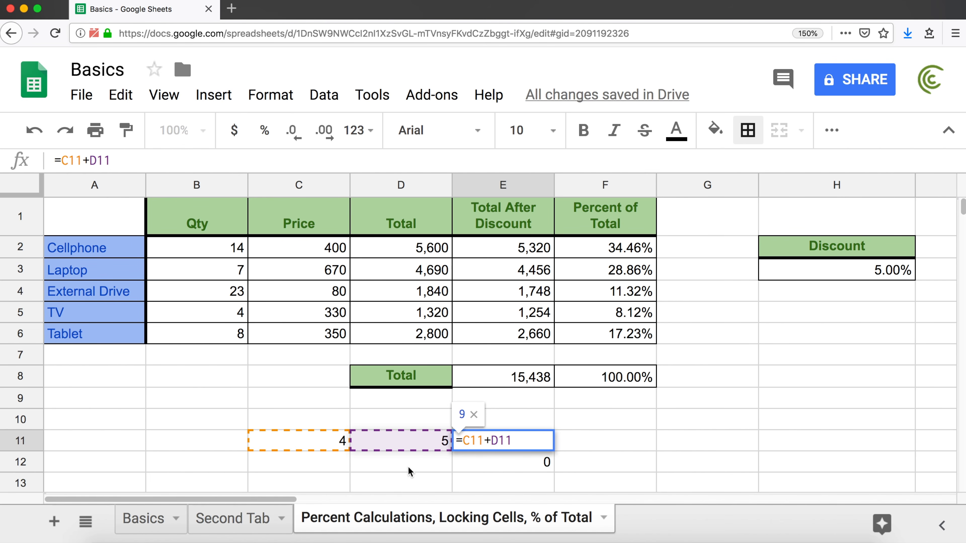
key(Escape)
double_click(520, 464)
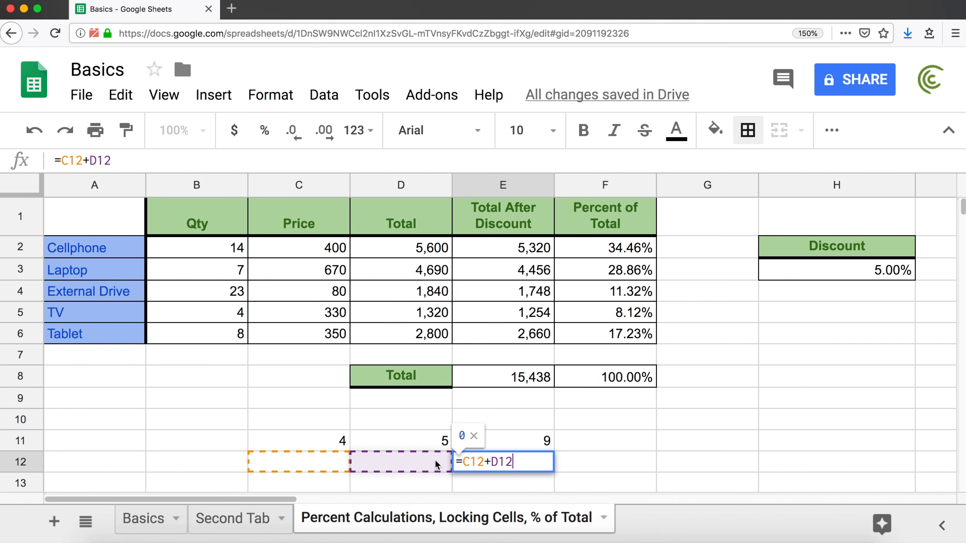
key(Escape)
Step: Fill E11's formula up to E10 and compare the references in E11 and E10
click(533, 446)
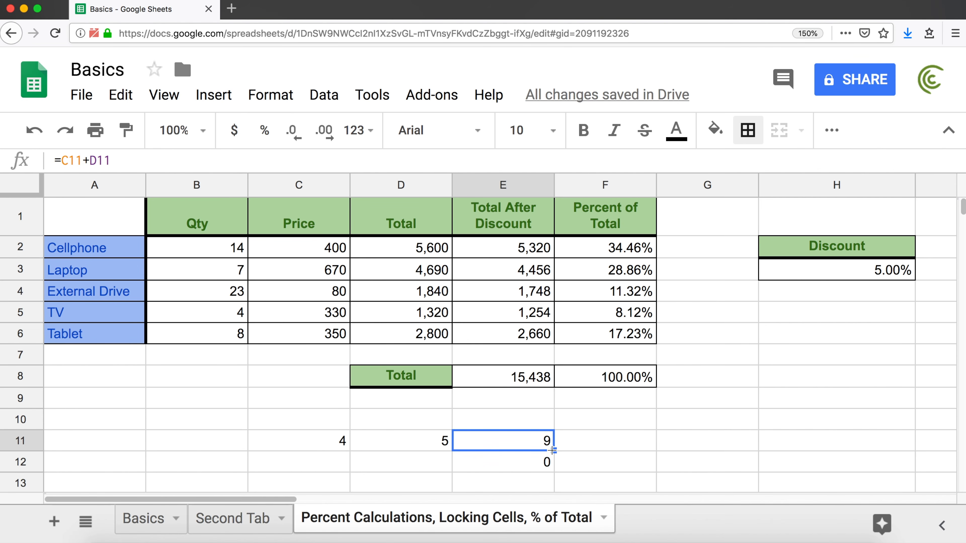
drag(552, 450, 548, 419)
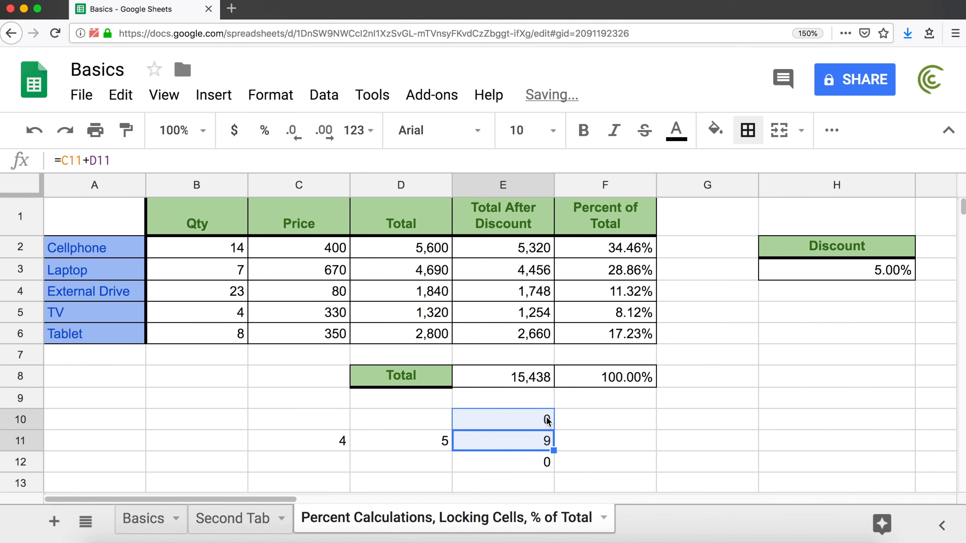
double_click(496, 441)
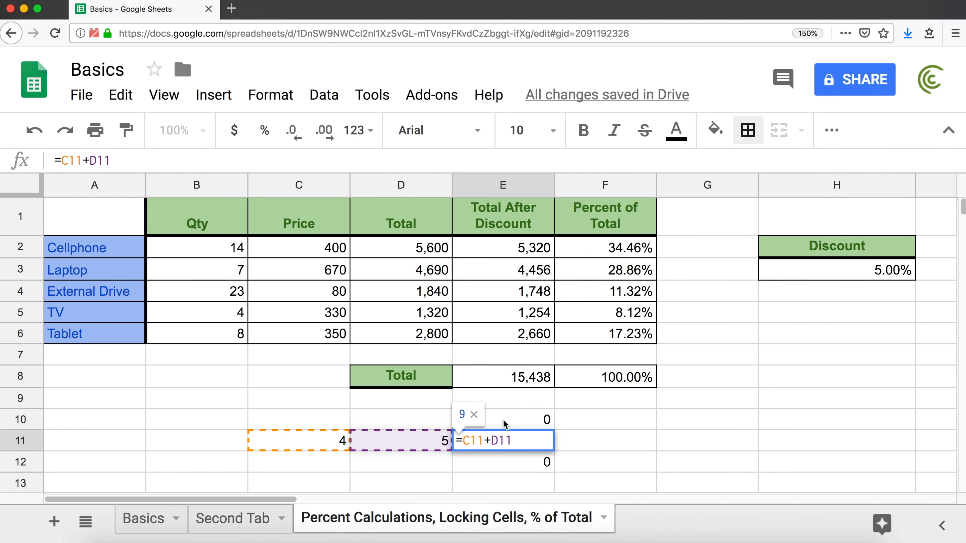
double_click(533, 422)
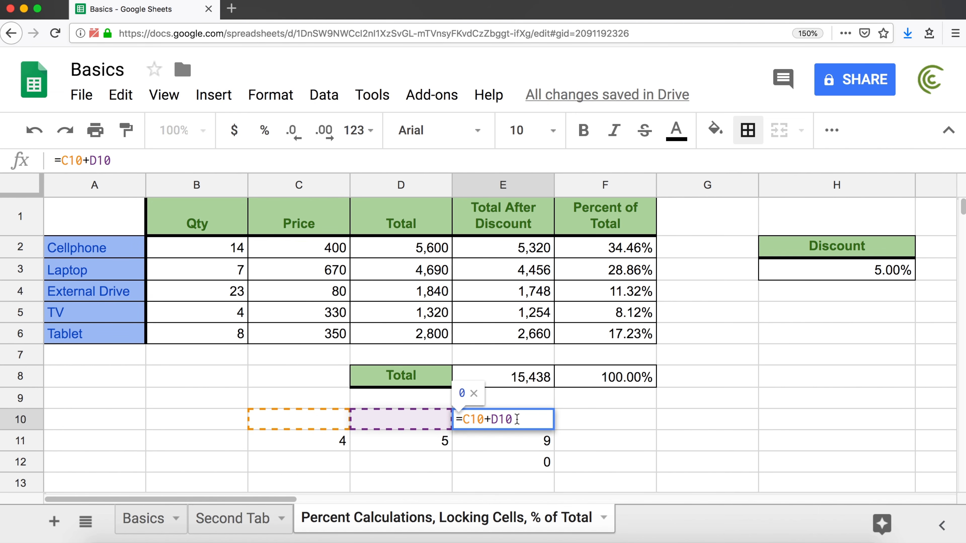
key(Return)
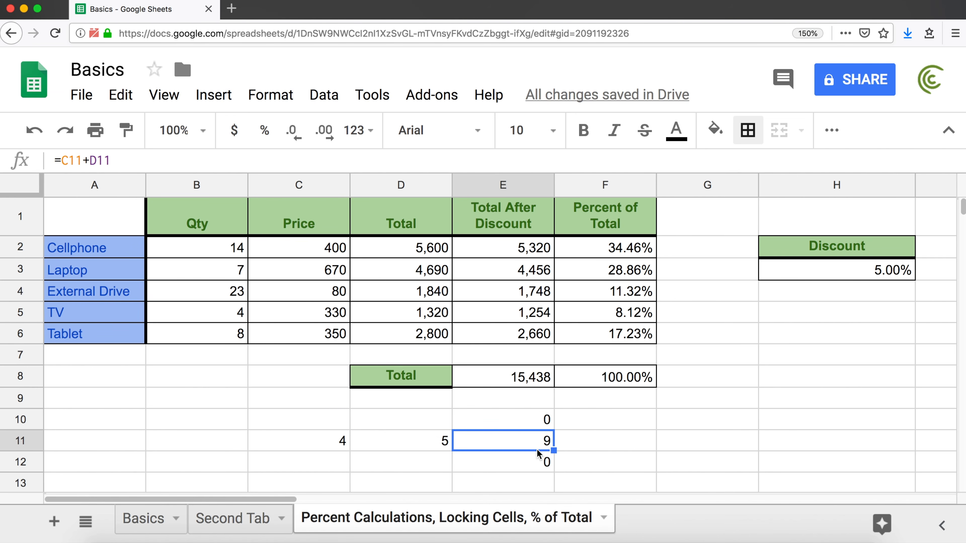
Step: Fill E11's formula across row 11 through G11, checking the cell references in E11 and F11
mouse_move(553, 450)
mouse_down()
mouse_move(620, 444)
mouse_move(548, 449)
mouse_up()
double_click(531, 443)
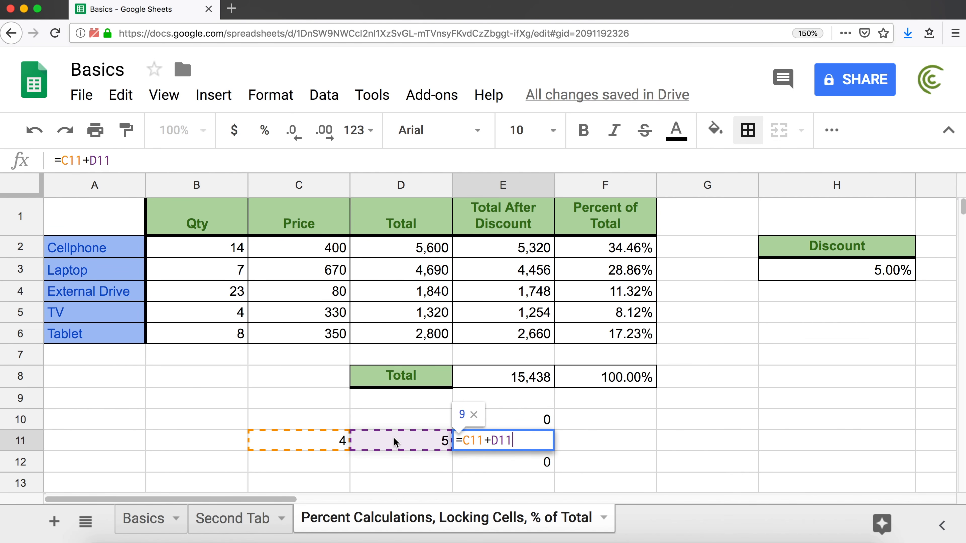
double_click(496, 440)
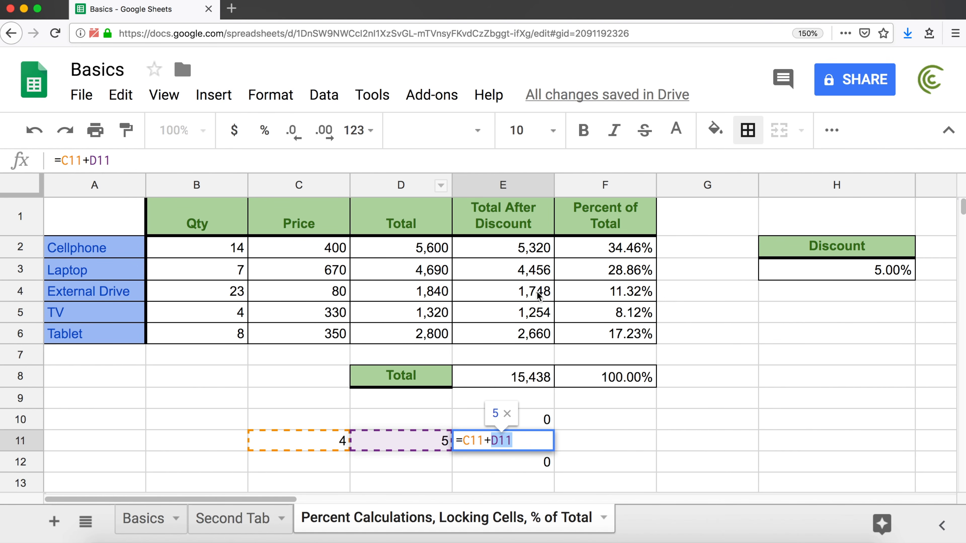
key(Escape)
drag(553, 450, 633, 453)
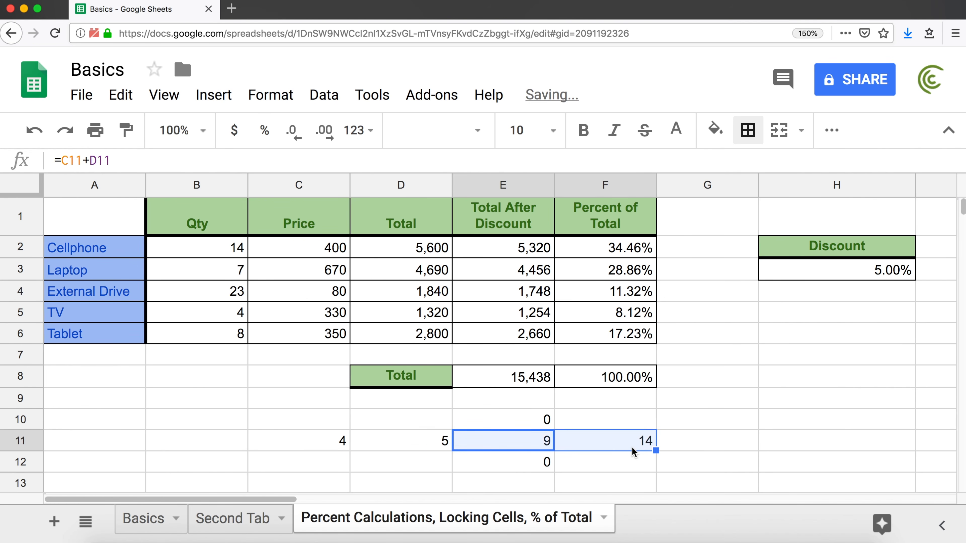
click(596, 445)
double_click(593, 442)
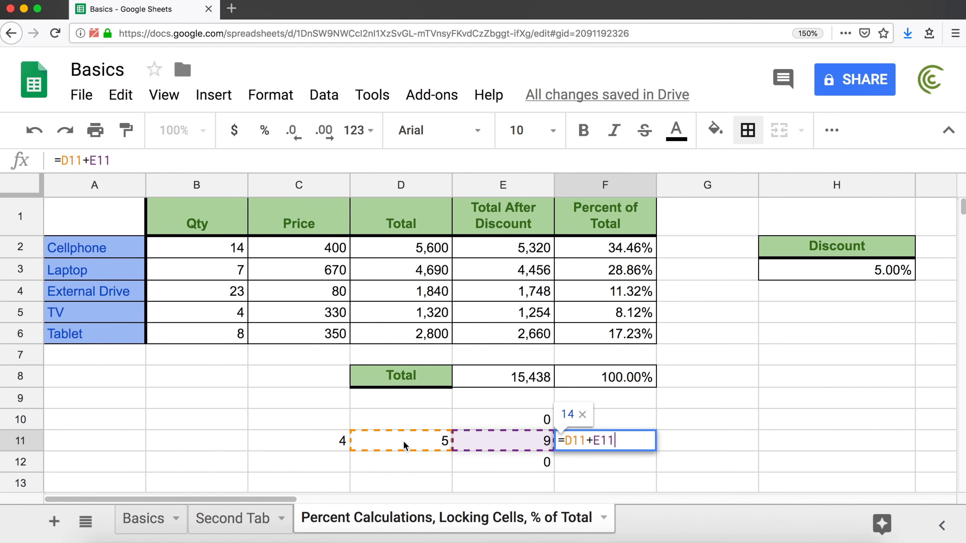
key(Escape)
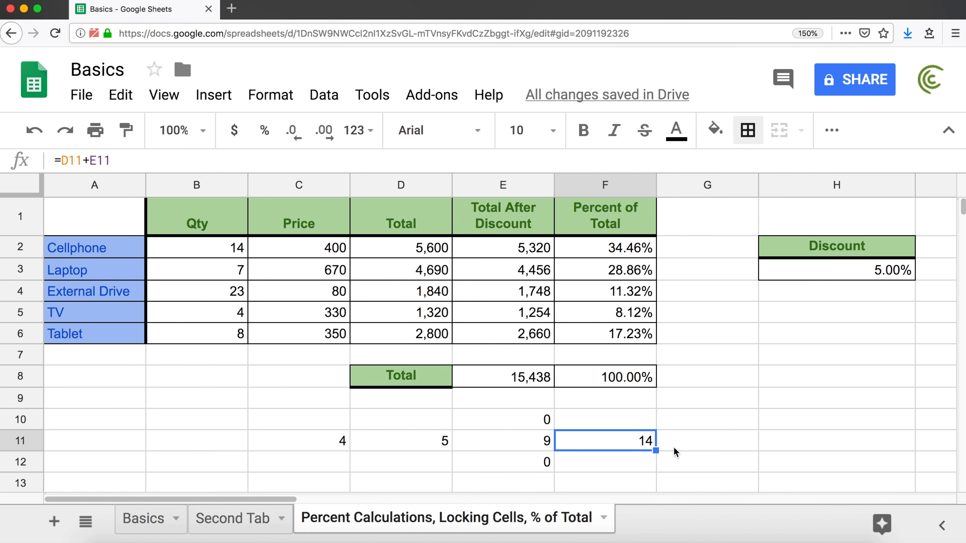
drag(656, 451, 718, 450)
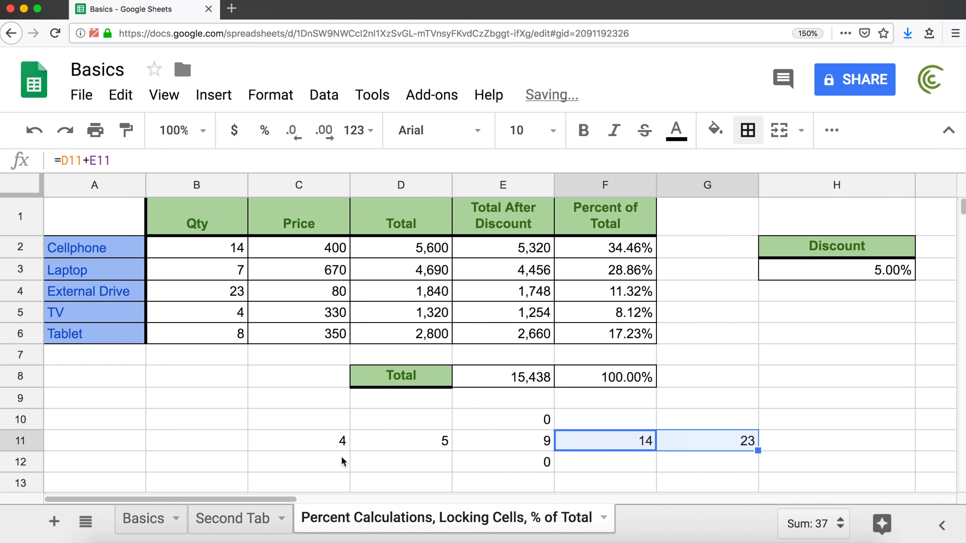
Step: Clear the sample numbers and formulas from C10:G12
click(330, 421)
drag(329, 420, 722, 470)
key(Delete)
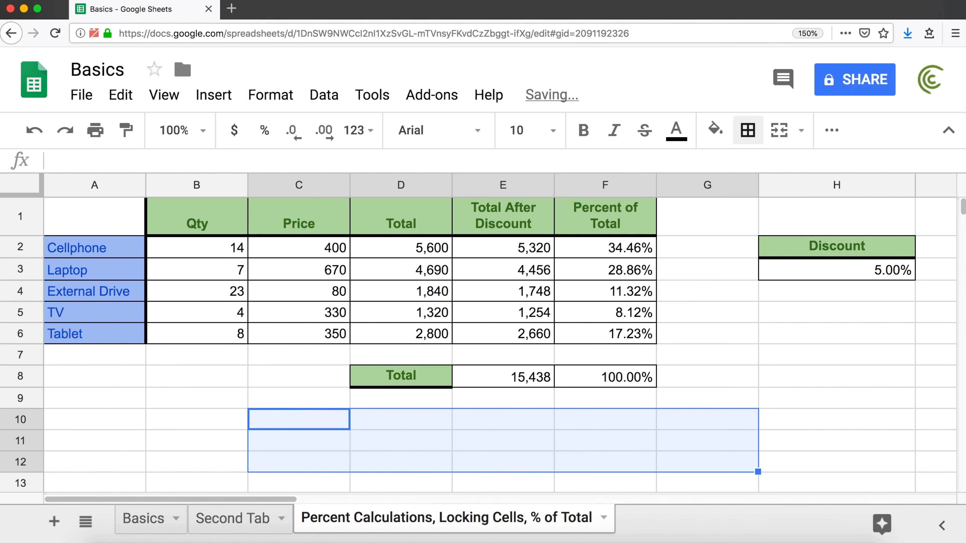
Step: Enter the sample number 5 in B10 below the product table
click(223, 429)
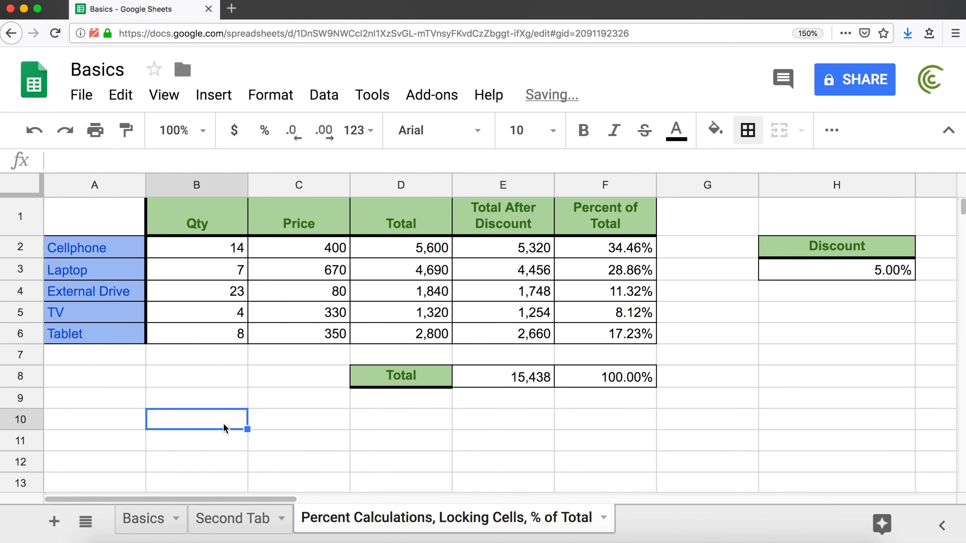
scroll(224, 429, down, 3)
scroll(224, 423, up, 1)
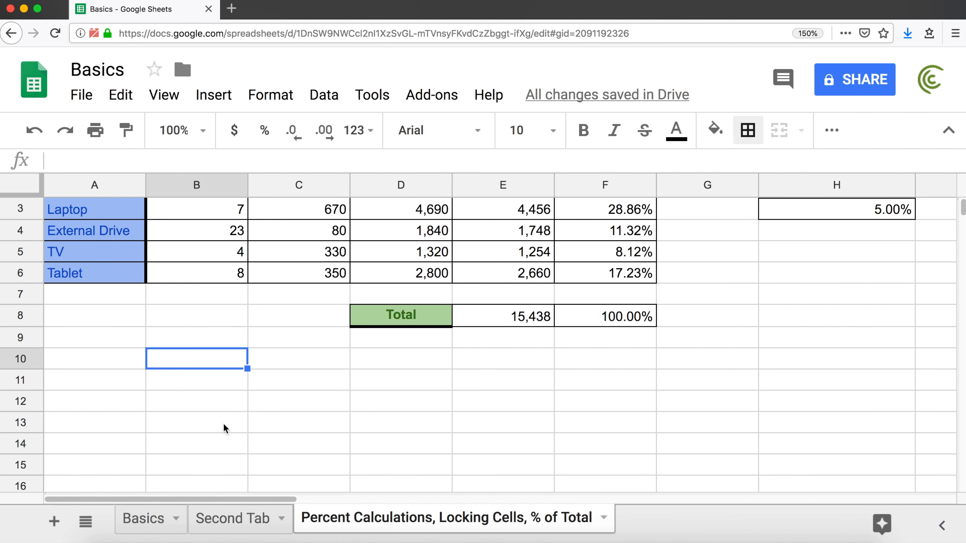
text(5)
click(198, 381)
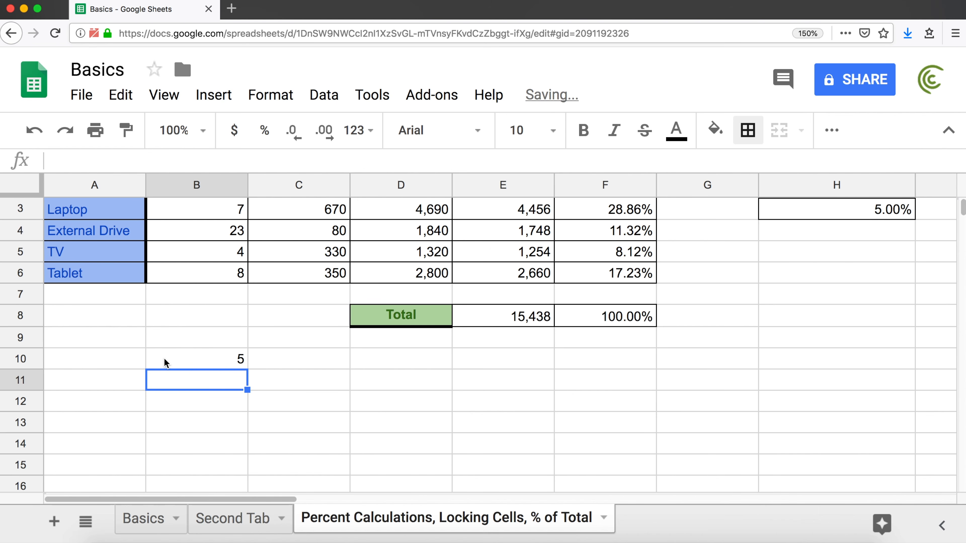
Step: Enter 10 in B11 and try 15 in B12, clearing the 15 again
text(0)
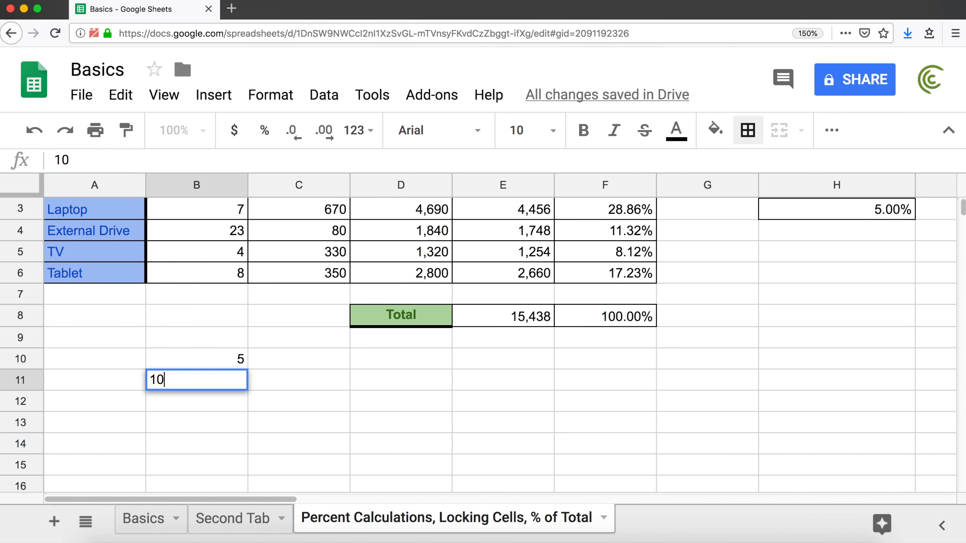
key(Return)
text(15)
key(Return)
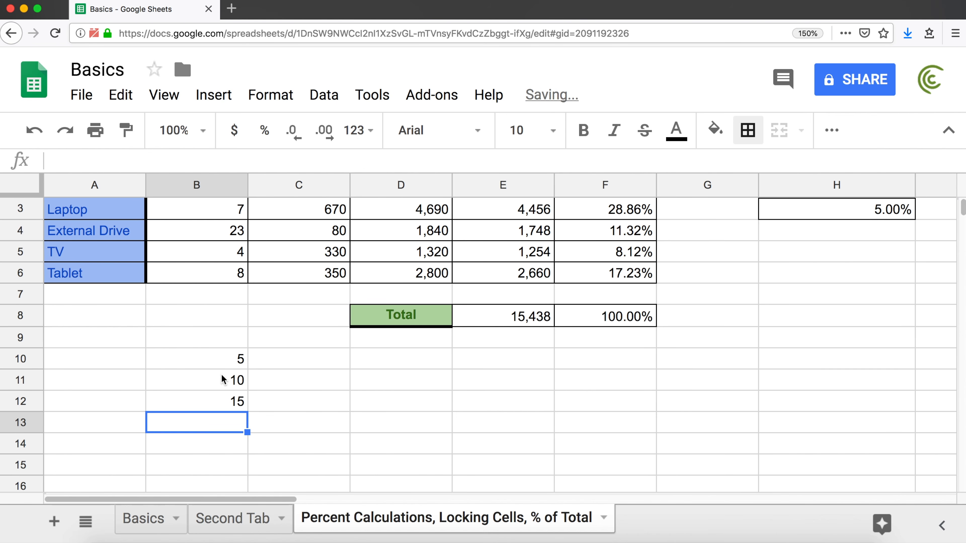
click(223, 403)
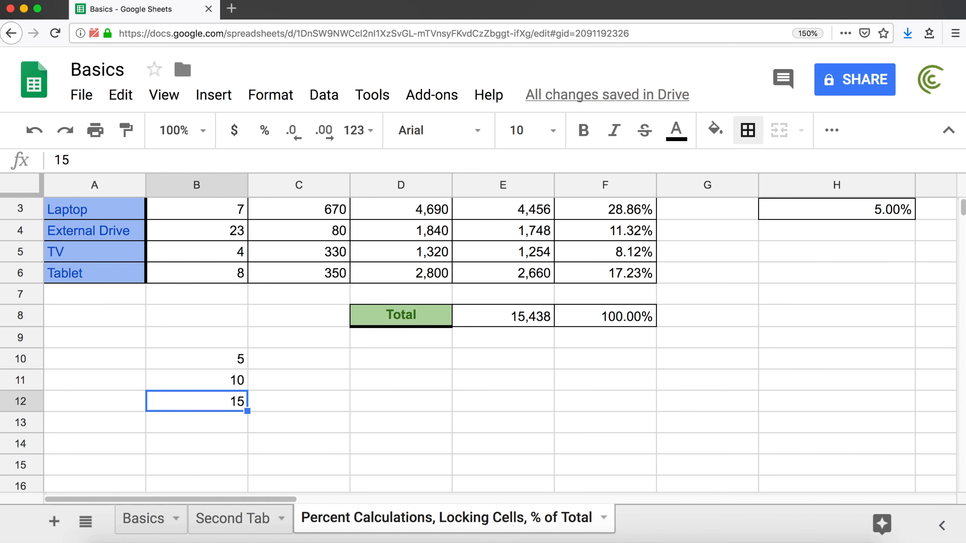
key(Delete)
key(Up)
Step: Fill the number pattern from B10:B11 down through B16 and inspect the contents of the filled cells
drag(222, 359, 234, 478)
scroll(232, 442, down, 1)
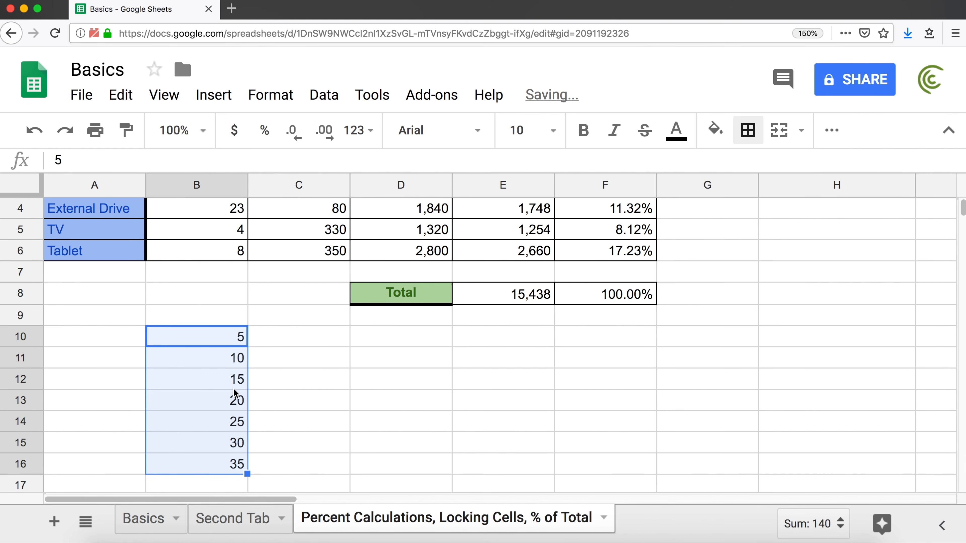
click(234, 398)
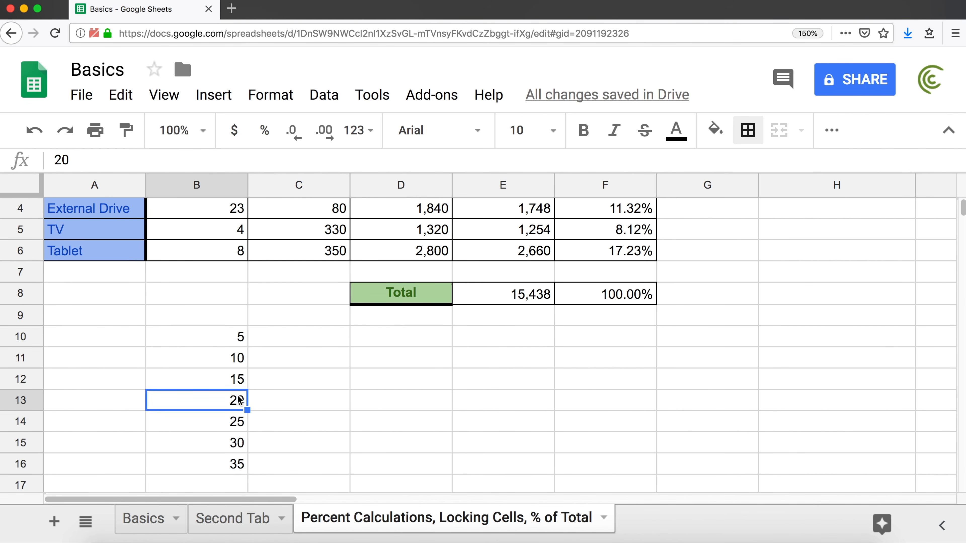
double_click(227, 422)
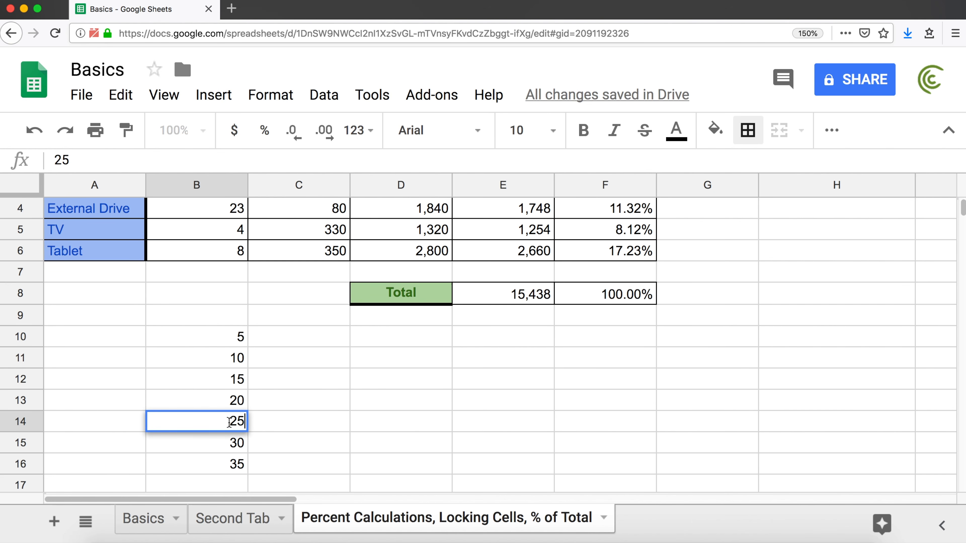
click(242, 448)
Step: Undo the series fill and clear the number in B11, keeping only the 5 in B10
key(ctrl+z)
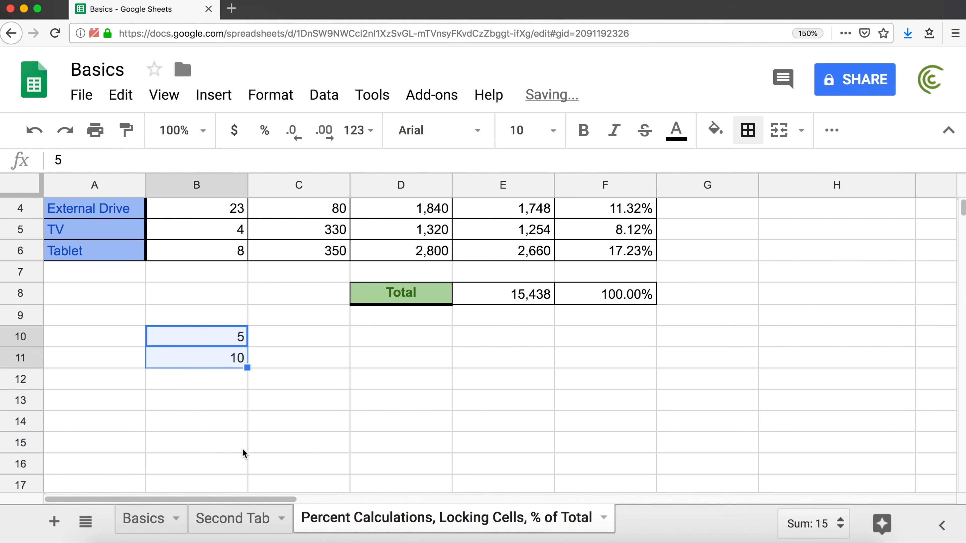
click(227, 363)
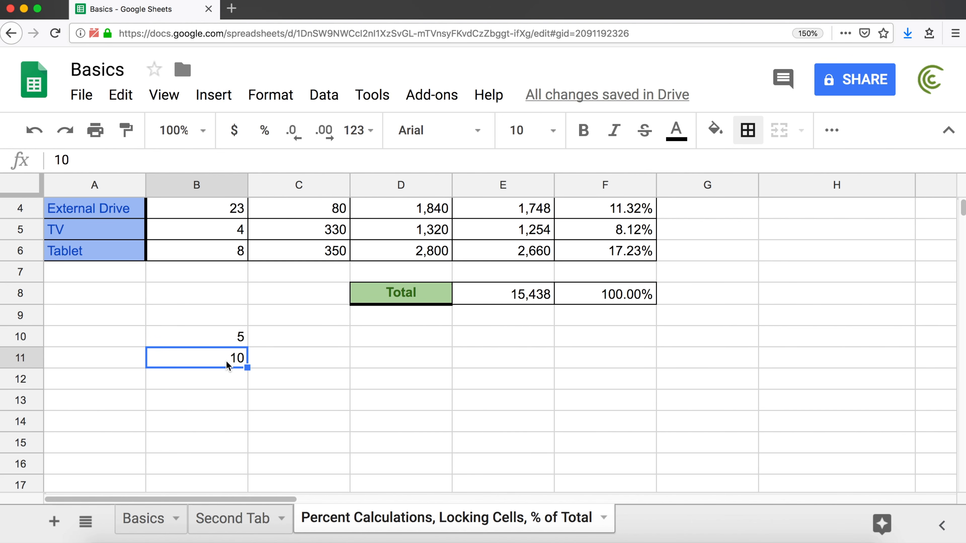
scroll(225, 360, up, 2)
key(Delete)
key(Up)
key(Down)
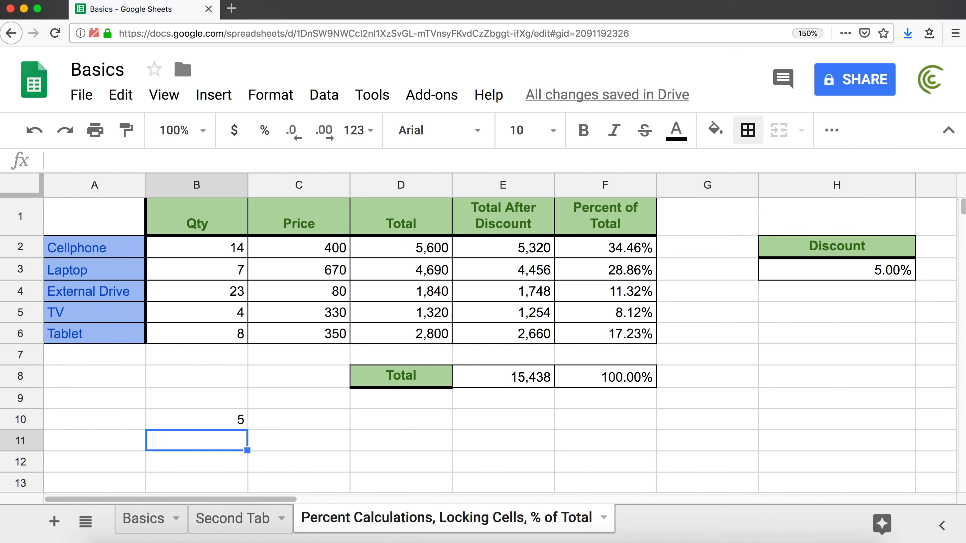
Step: Enter the formula =B10+5 in B11 to add 5 to the number above
text(=)
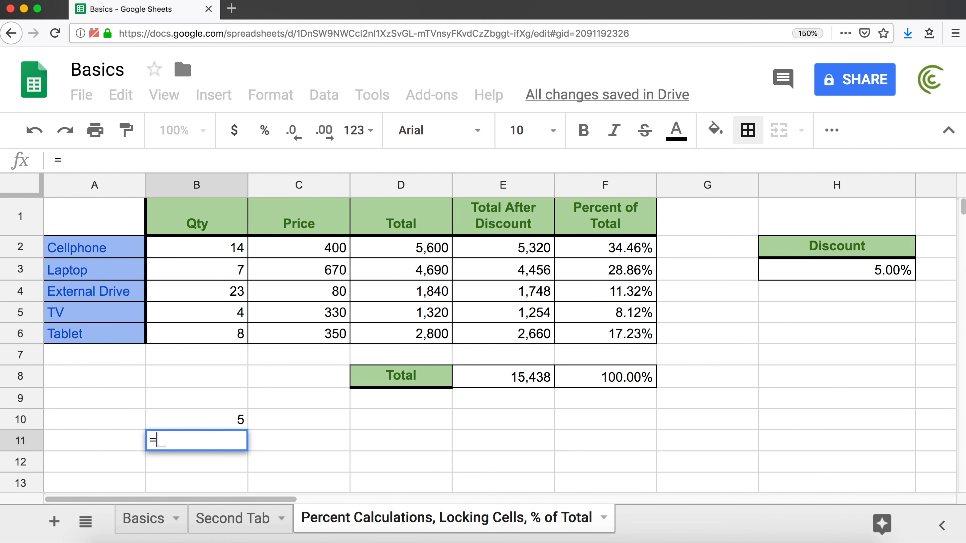
click(217, 416)
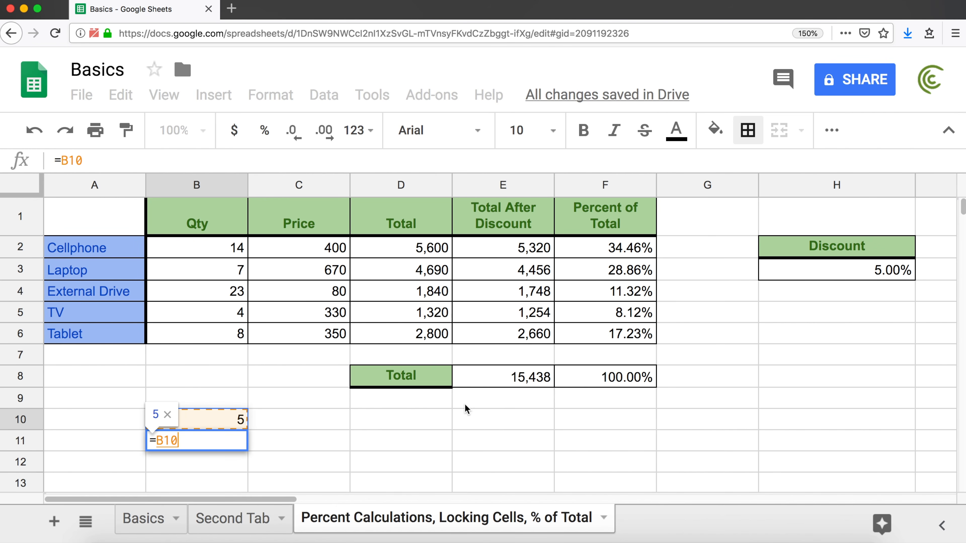
text(+)
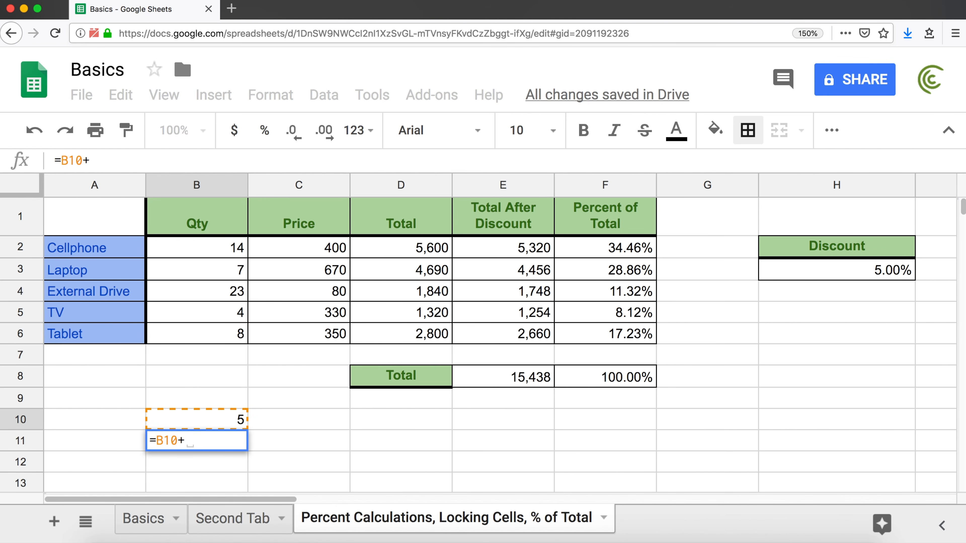
text(5)
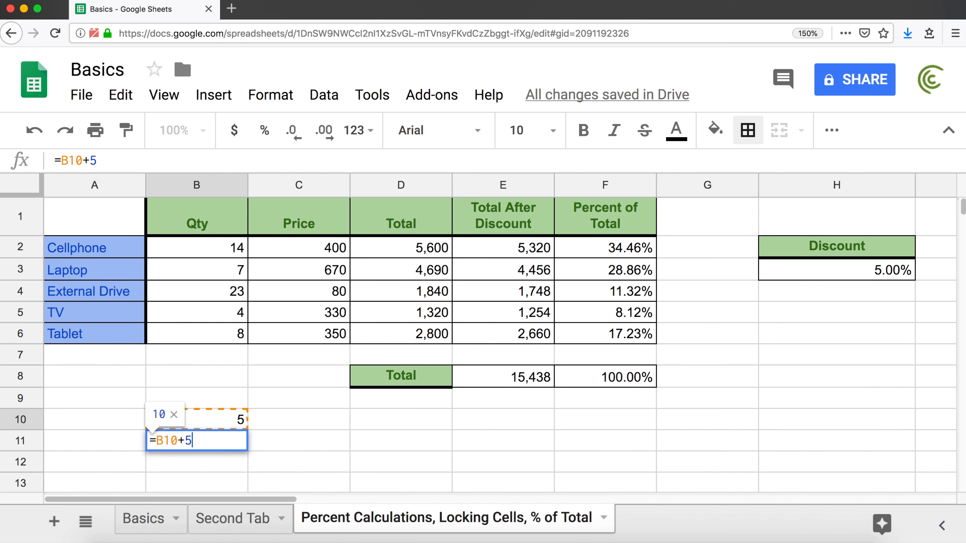
key(Return)
Step: Fill B11's formula down the column through B15
scroll(264, 389, down, 1)
click(235, 402)
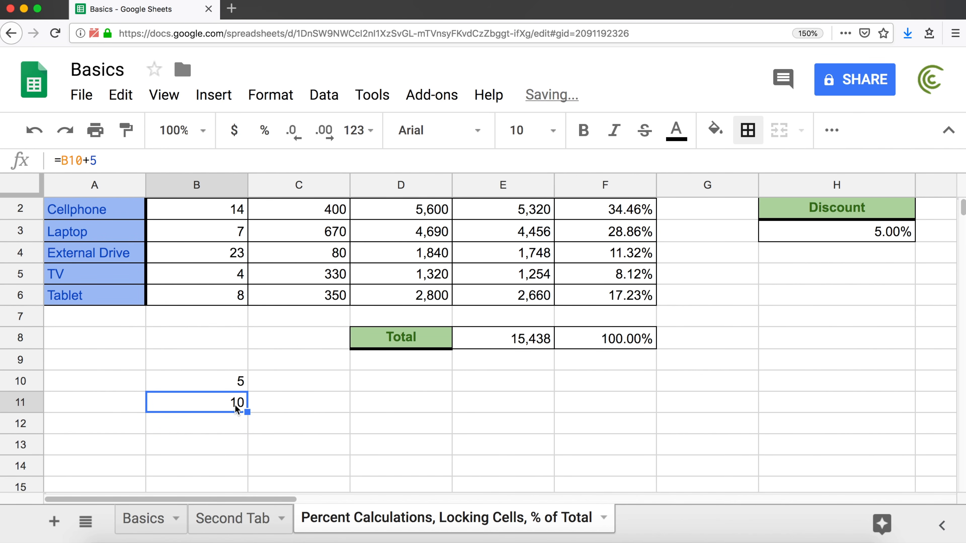
drag(246, 411, 238, 487)
scroll(237, 462, down, 1)
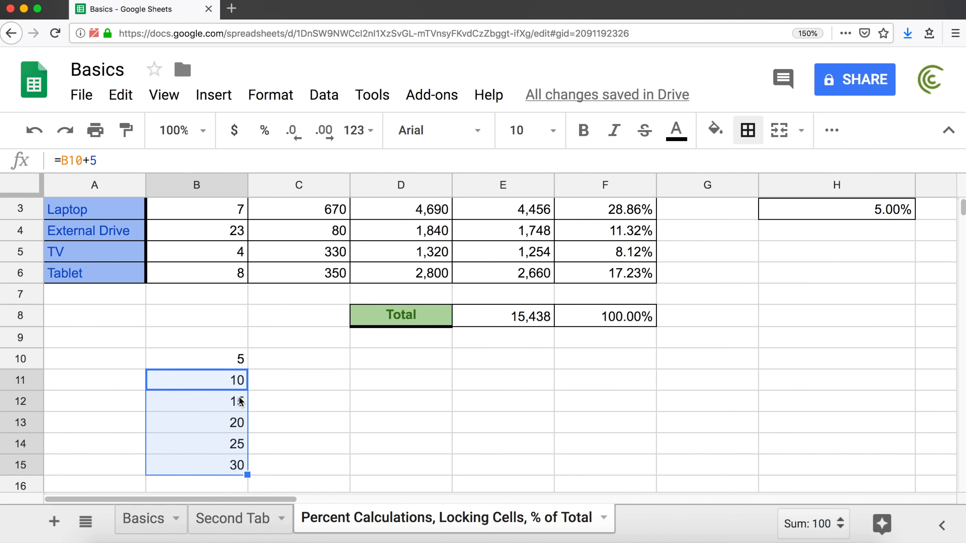
Step: Examine the formulas in B11 through B15 to compare which cell each one references
double_click(231, 379)
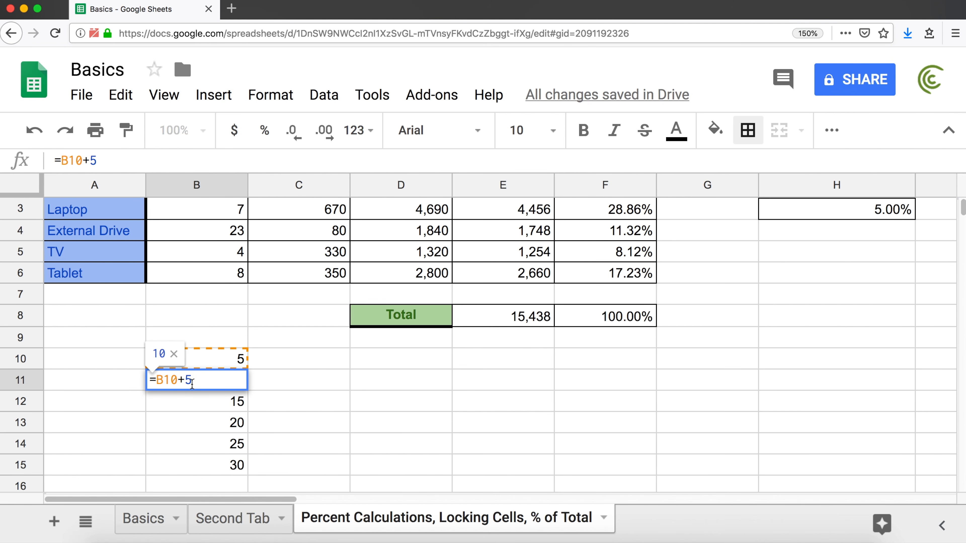
key(Return)
click(208, 385)
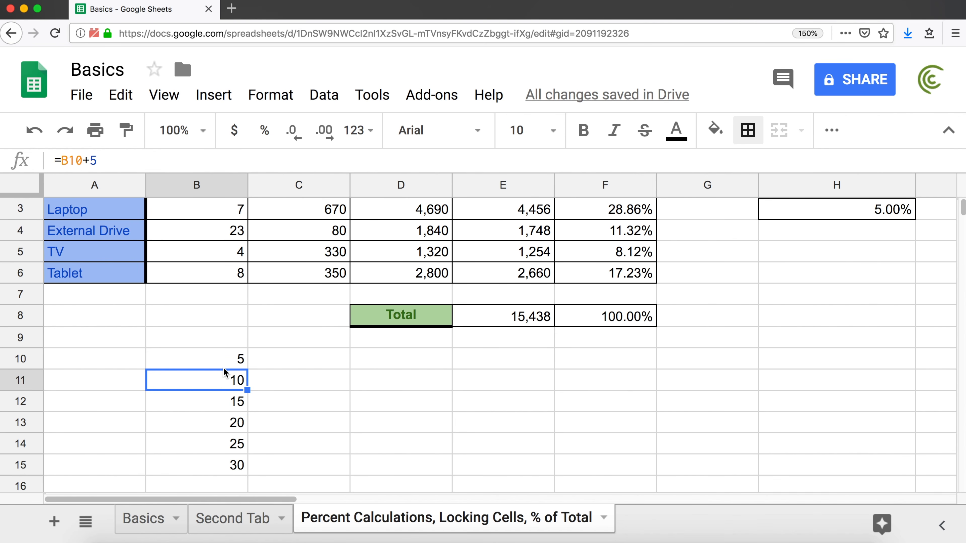
double_click(229, 402)
key(Return)
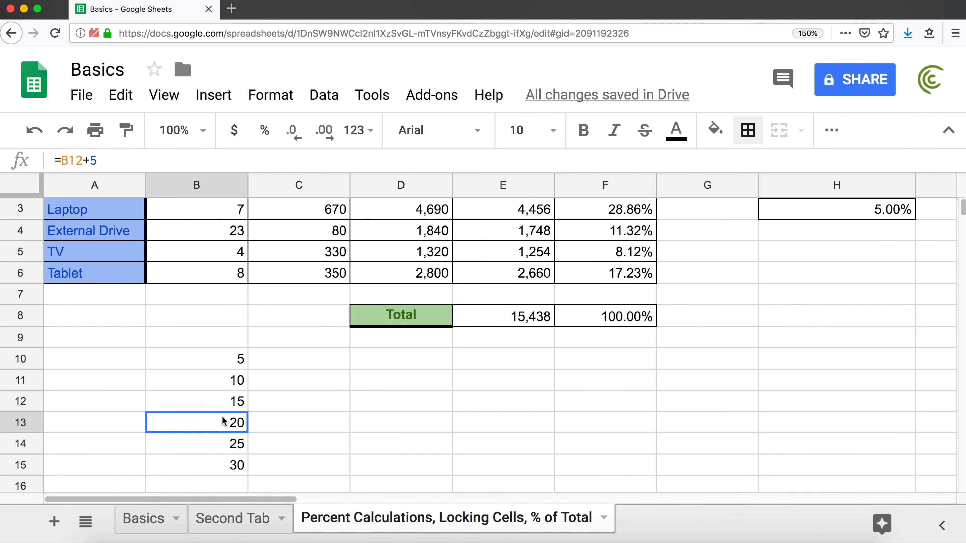
double_click(228, 422)
key(Return)
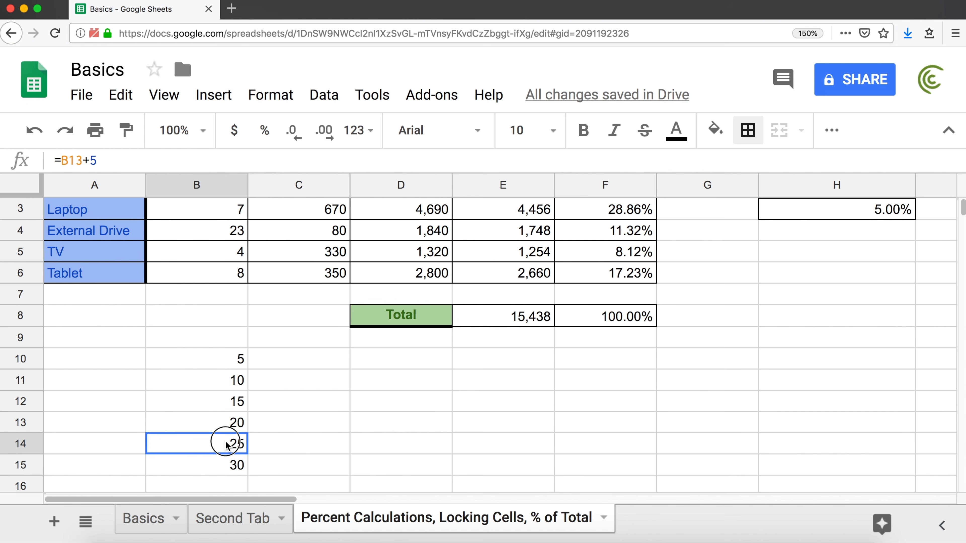
double_click(226, 443)
key(Escape)
click(233, 467)
Step: Clear the sample number and formulas from B10:B15 and return to cell A1
drag(235, 360, 205, 467)
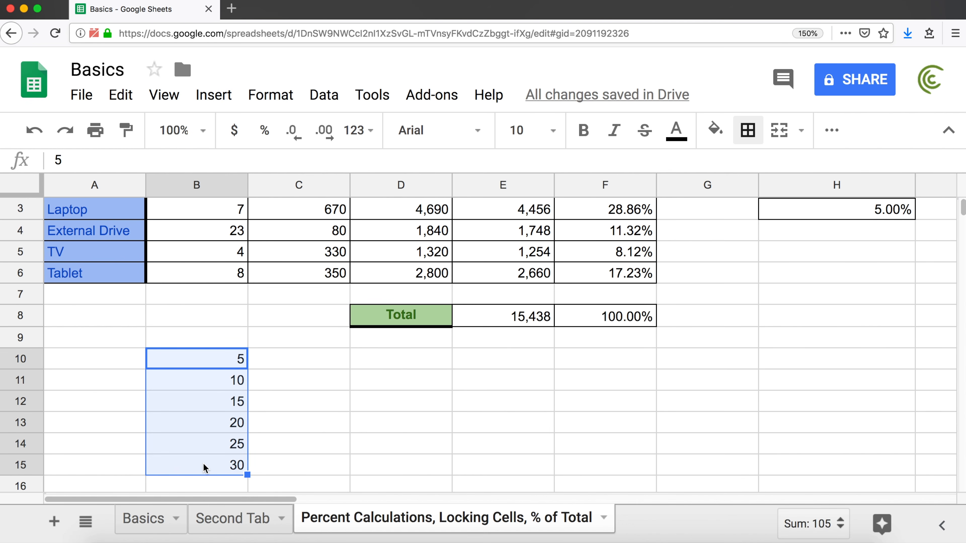
key(Delete)
scroll(146, 377, up, 2)
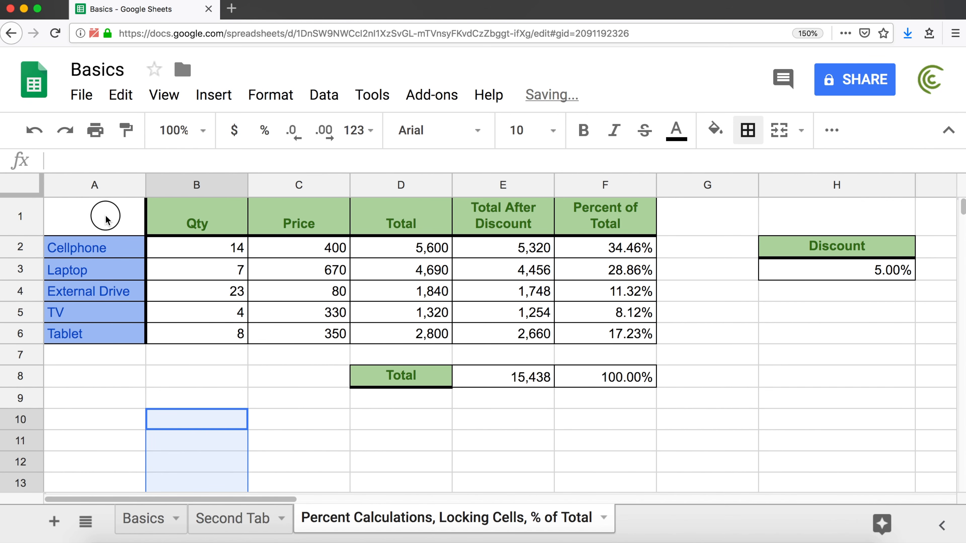
click(114, 222)
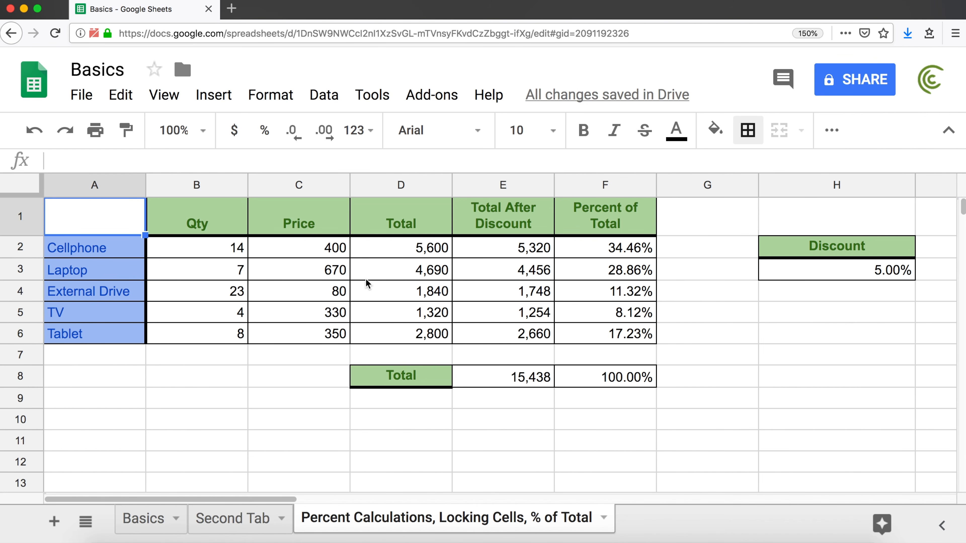